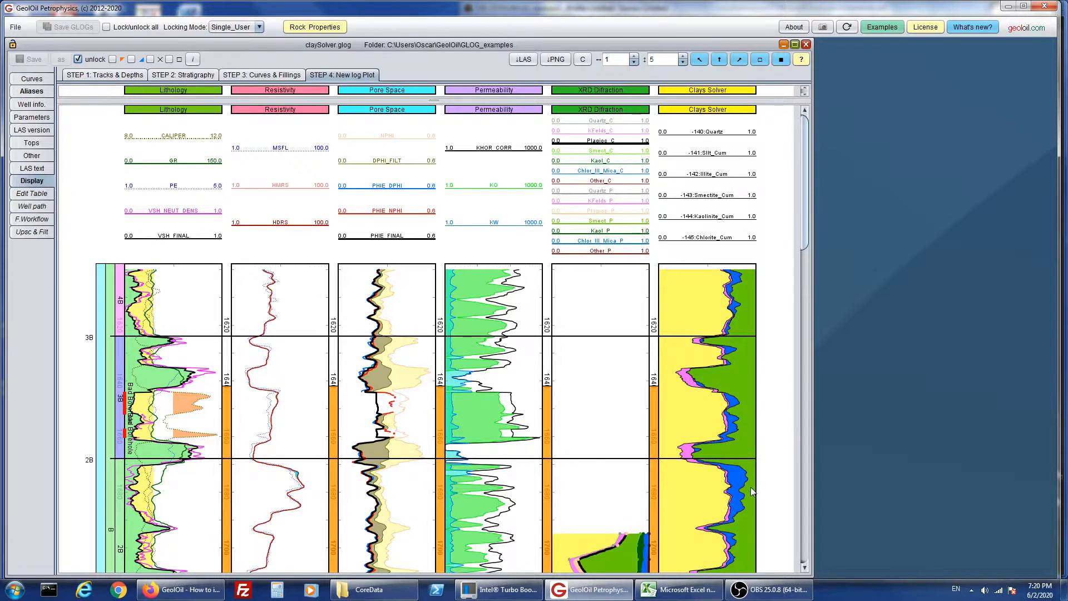
# - Switch to the ClaySolverCore.csv spreadsheet in Excel and check the CORE_PERMK, CORE_PHI and CORE_RHOMA headers
pyautogui.click(681, 589)
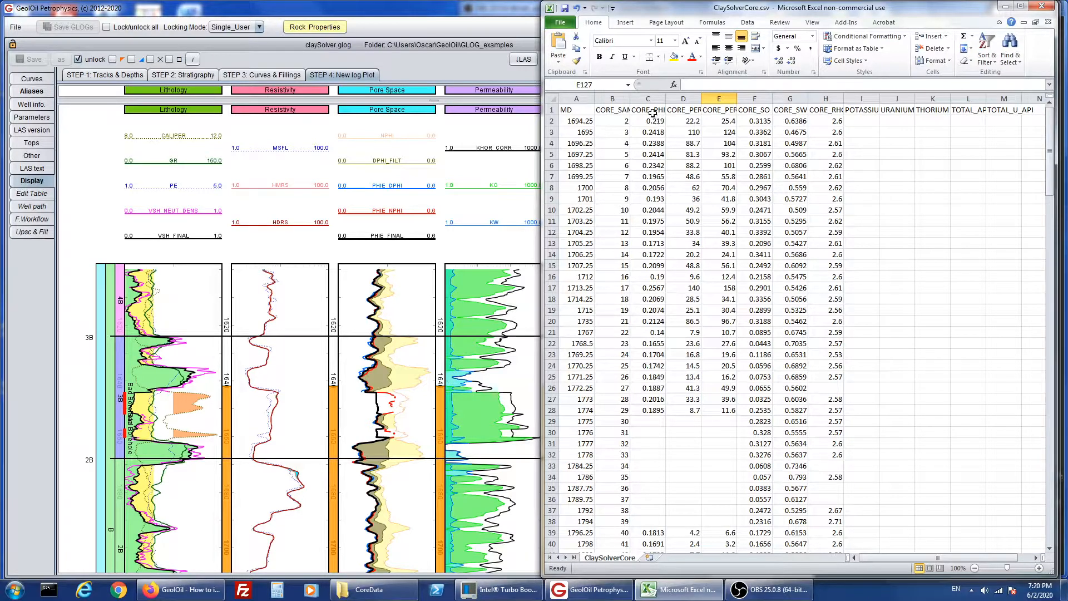
pyautogui.click(693, 111)
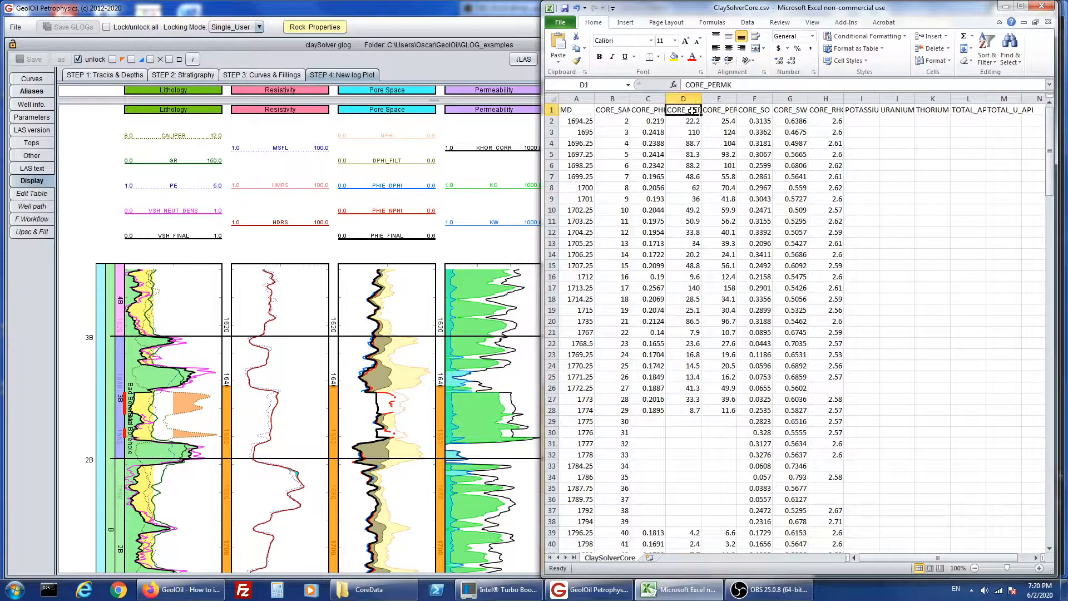
pyautogui.click(652, 111)
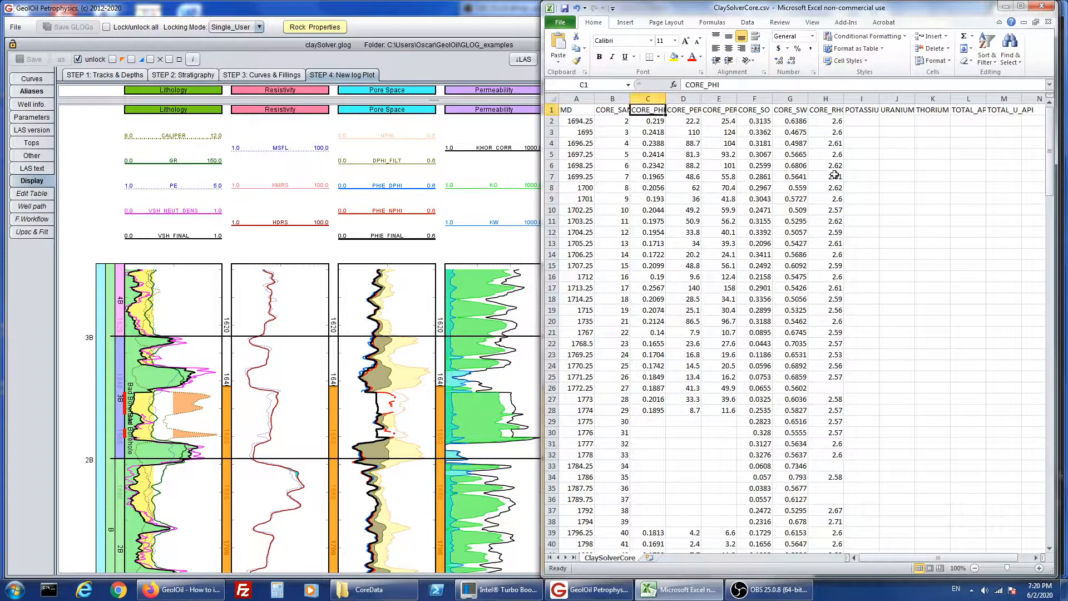
pyautogui.click(835, 113)
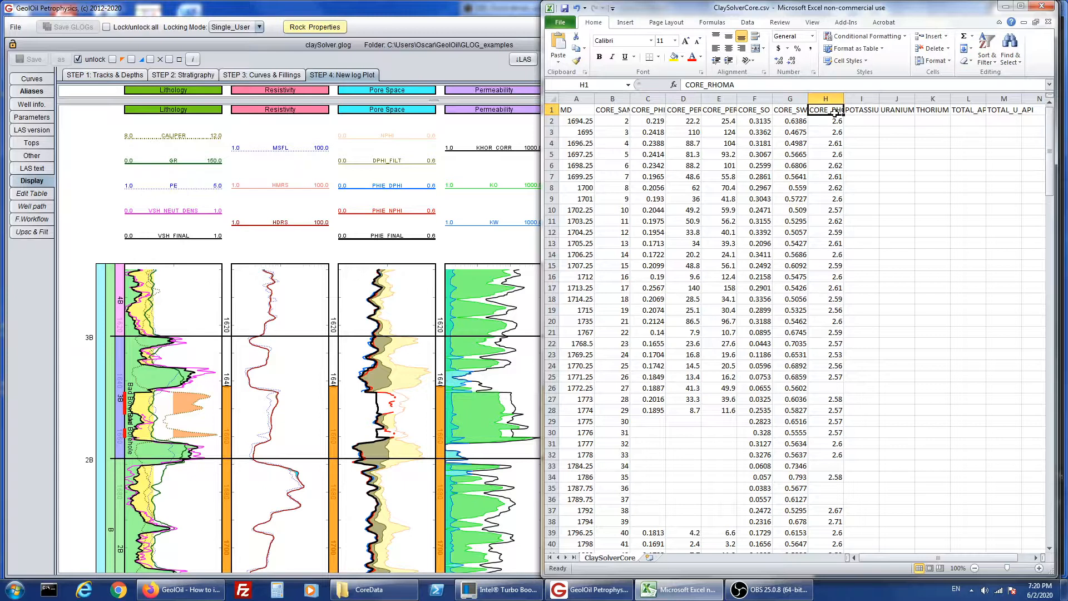
pyautogui.click(927, 244)
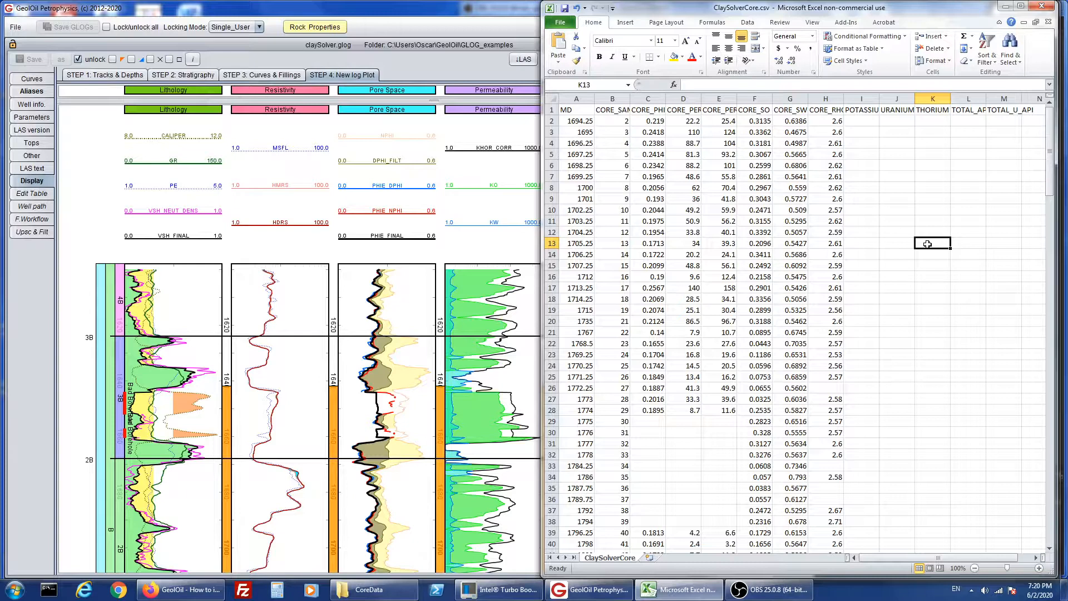
# - Review the core data columns one by one, from MD and CORE_SAMPLE through CORE_PHI, permeability and saturations to CORE_RHOMA
pyautogui.click(581, 112)
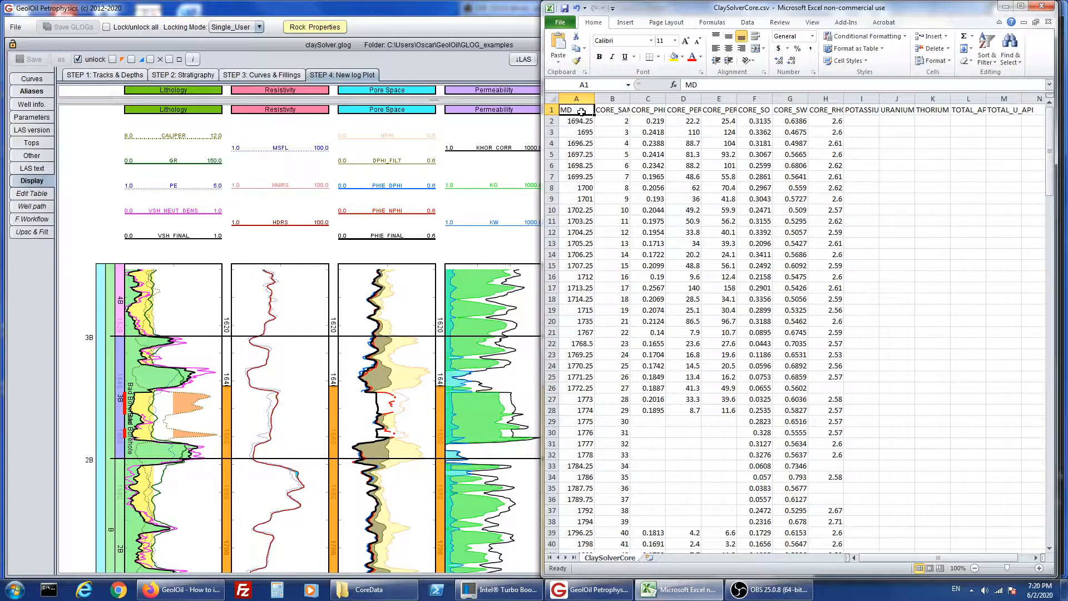
pyautogui.click(610, 98)
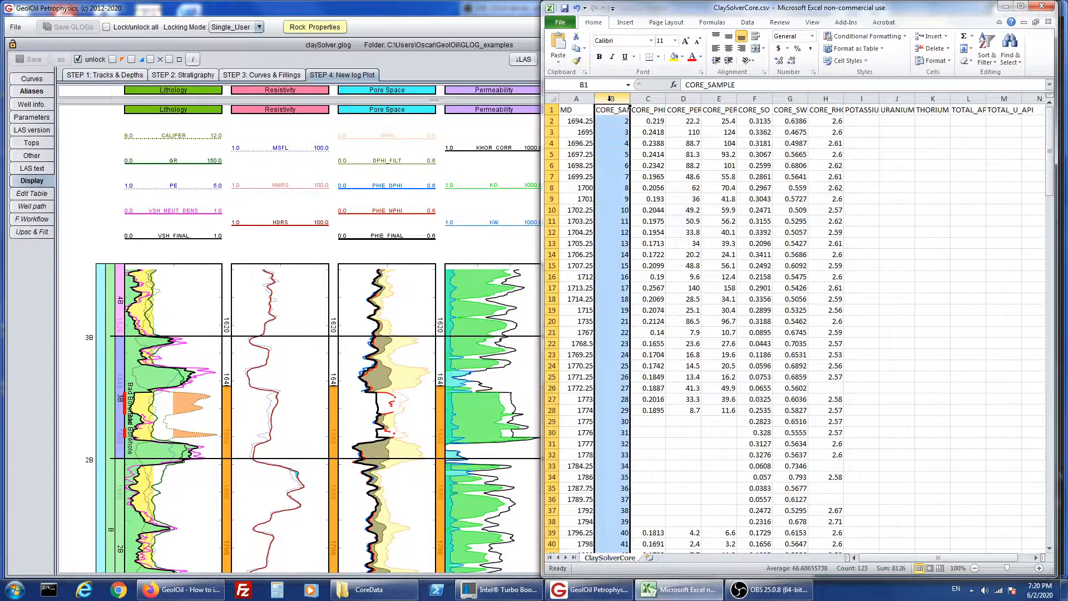
pyautogui.click(648, 98)
pyautogui.click(678, 98)
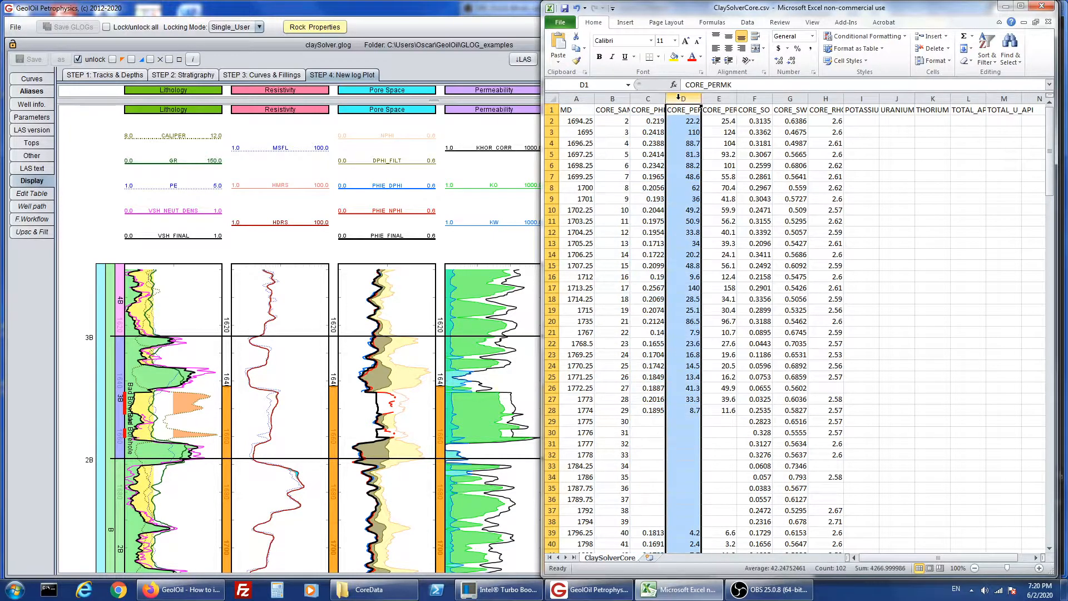
pyautogui.click(719, 99)
pyautogui.click(764, 98)
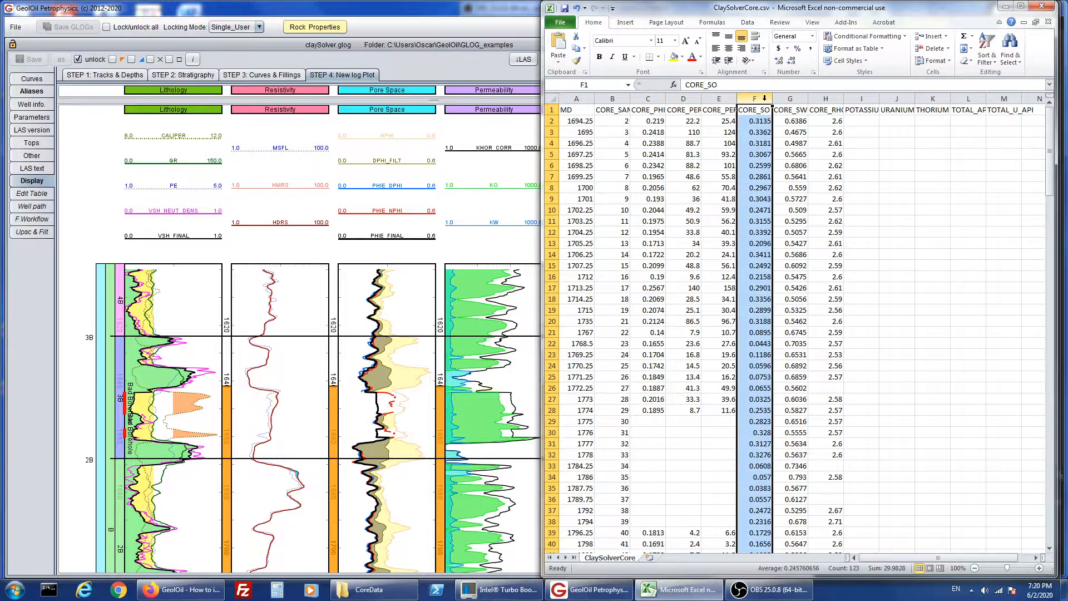
pyautogui.click(790, 98)
pyautogui.click(826, 99)
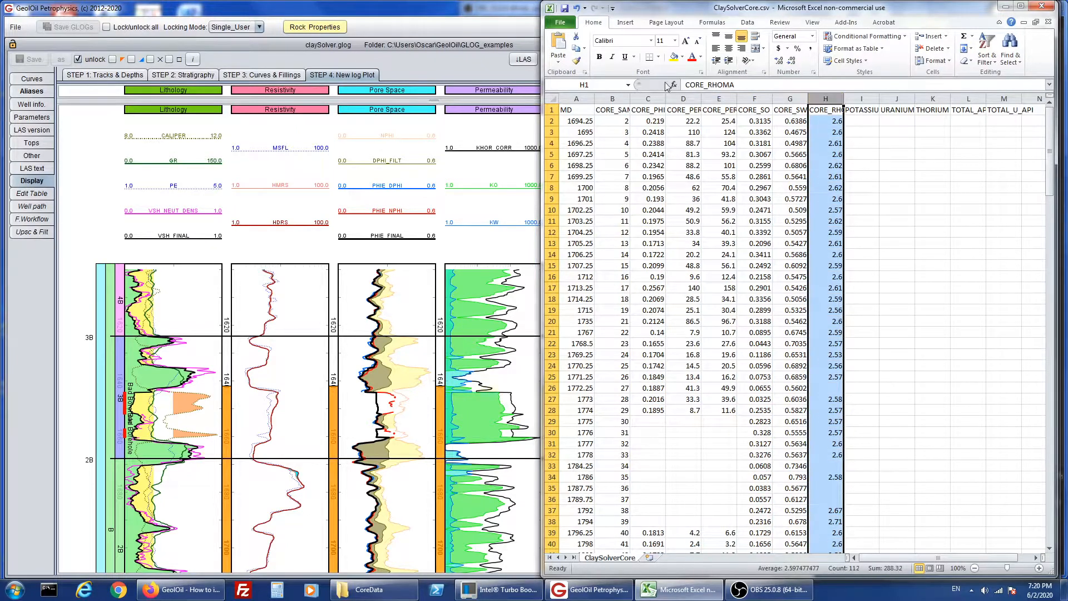
pyautogui.click(579, 99)
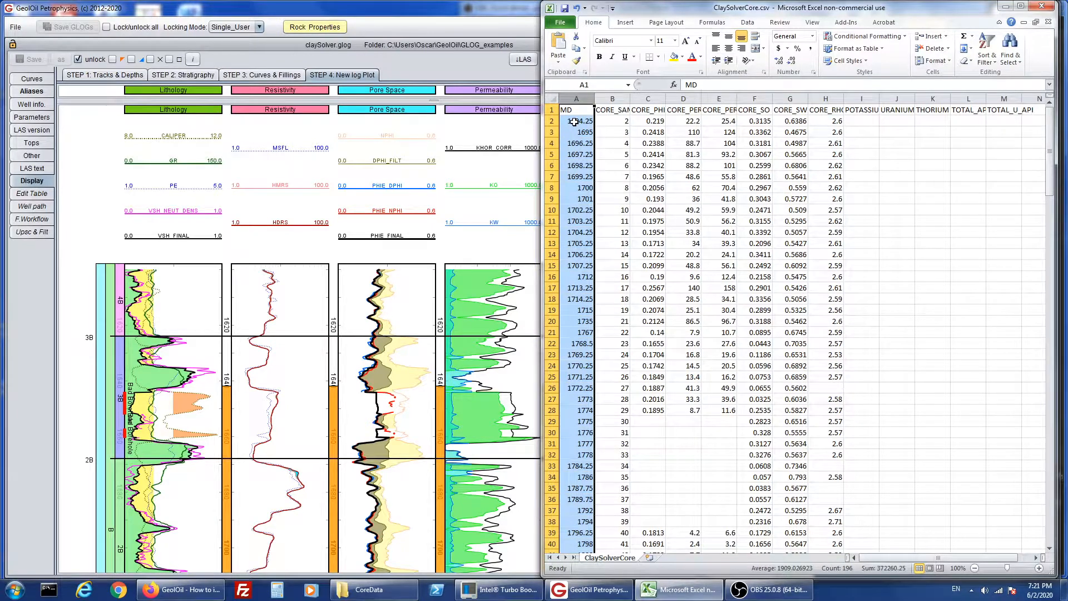
pyautogui.click(897, 210)
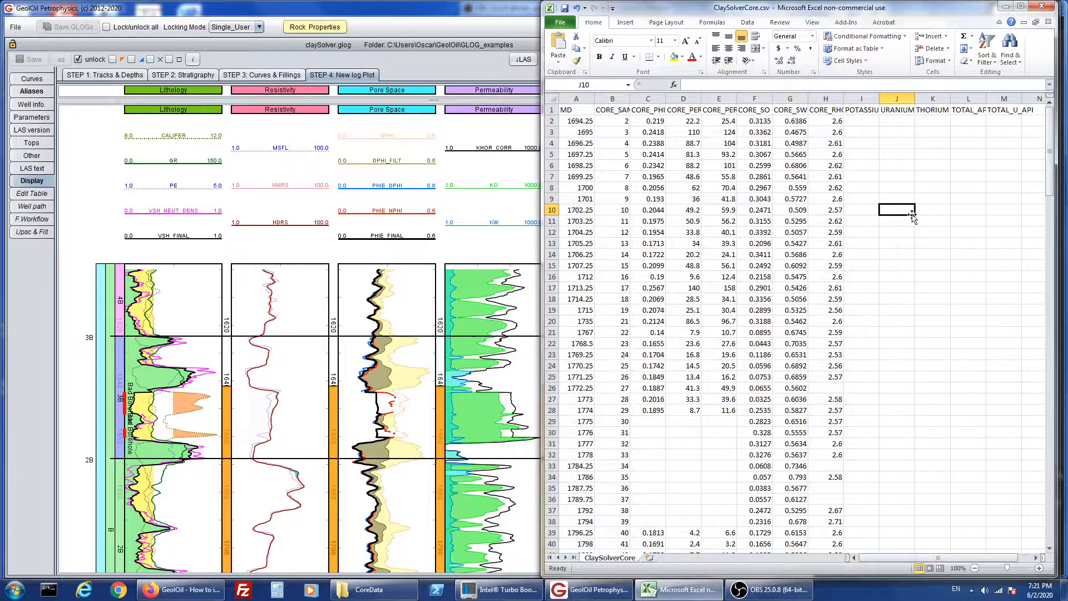
# - Look through the core data rows as far as the potassium, uranium and thorium readings, and return to the header row
pyautogui.scroll(-2, 955, 244)
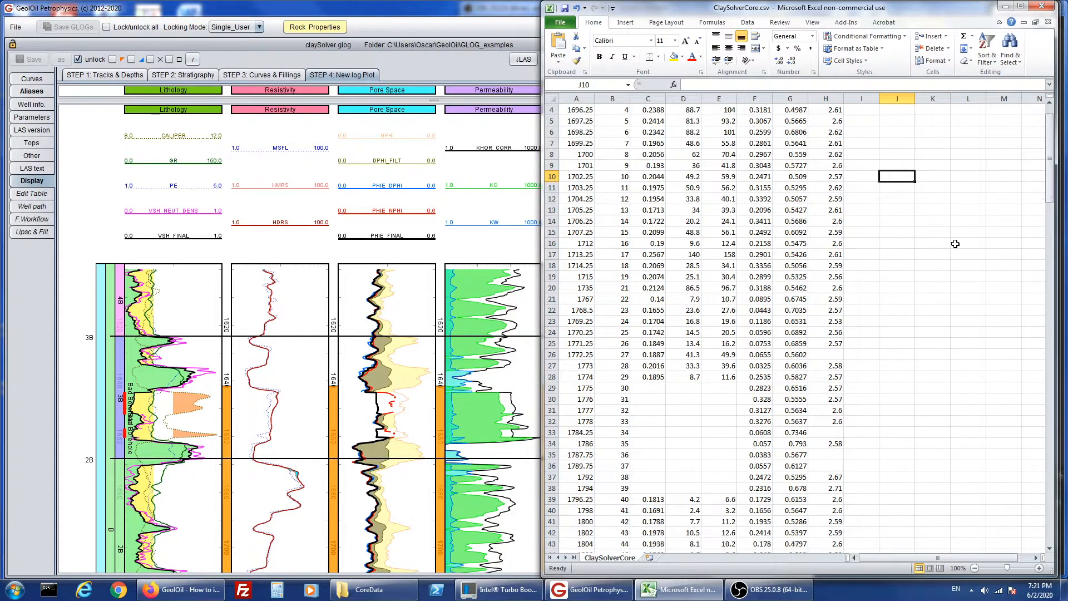
pyautogui.scroll(2, 955, 244)
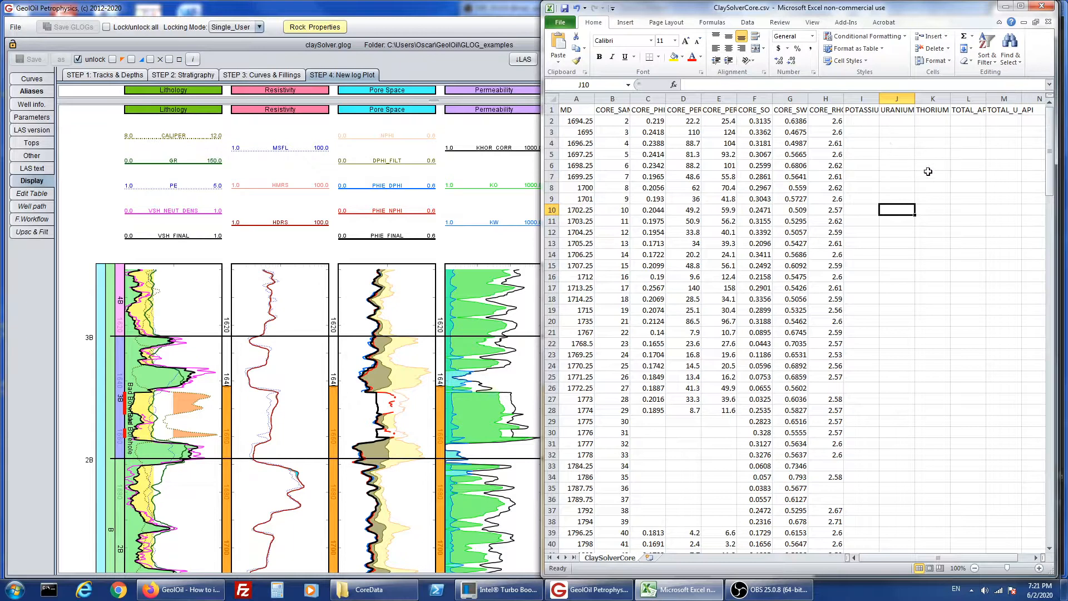
pyautogui.scroll(-20, 945, 197)
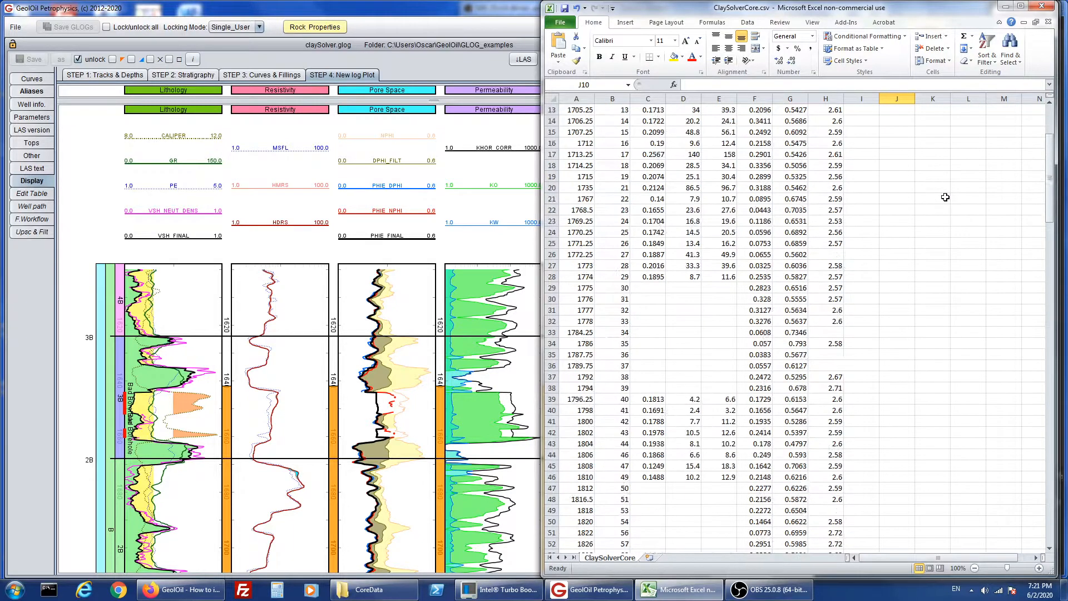
pyautogui.scroll(-12, 945, 197)
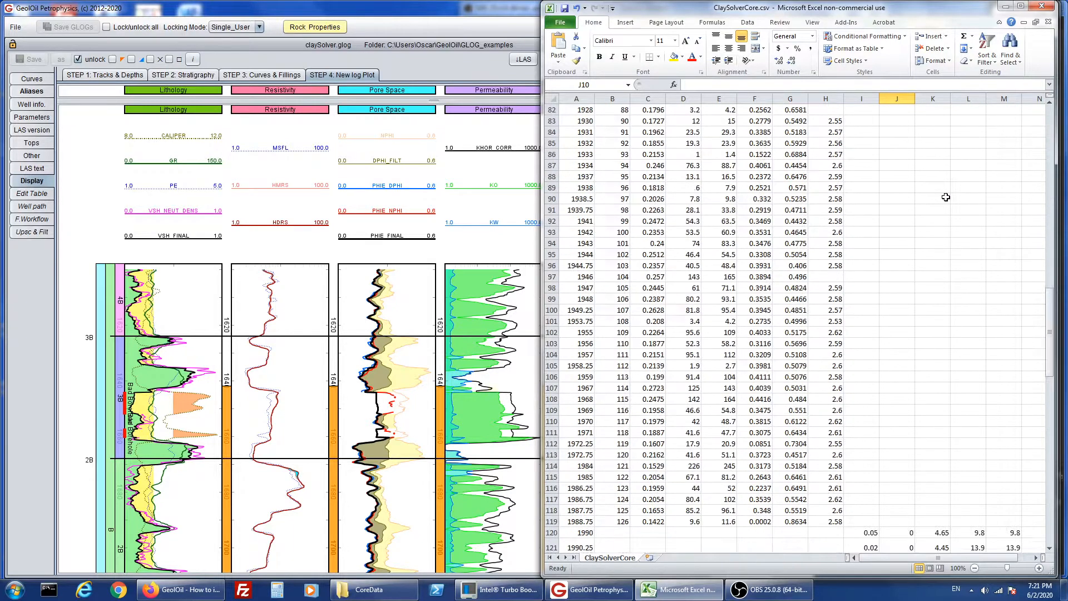
pyautogui.scroll(-3, 946, 197)
pyautogui.scroll(1, 945, 197)
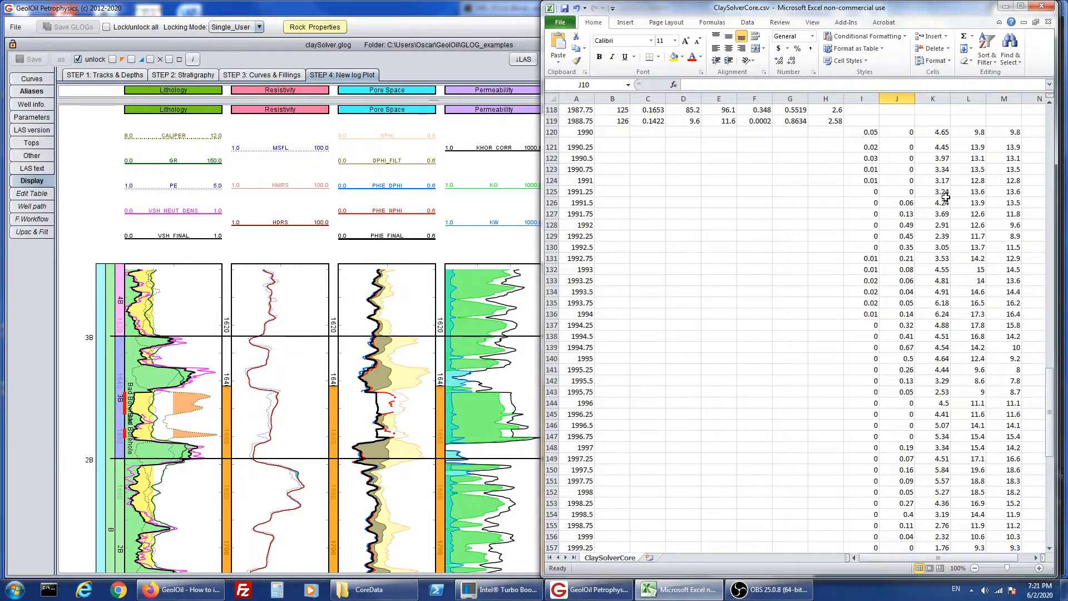
pyautogui.scroll(6, 950, 217)
pyautogui.scroll(20, 949, 217)
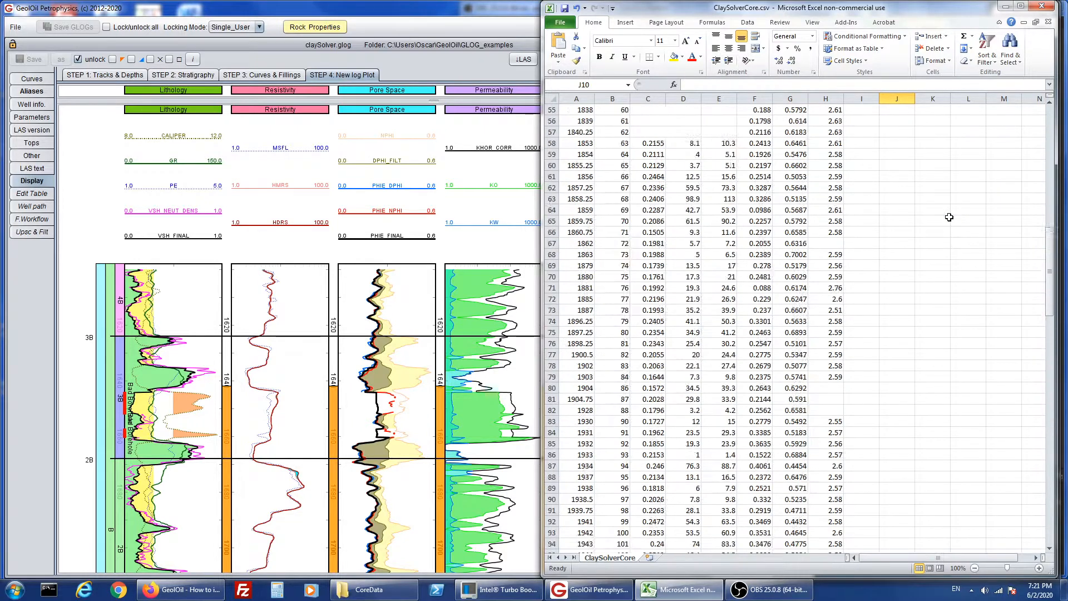
pyautogui.scroll(4, 950, 217)
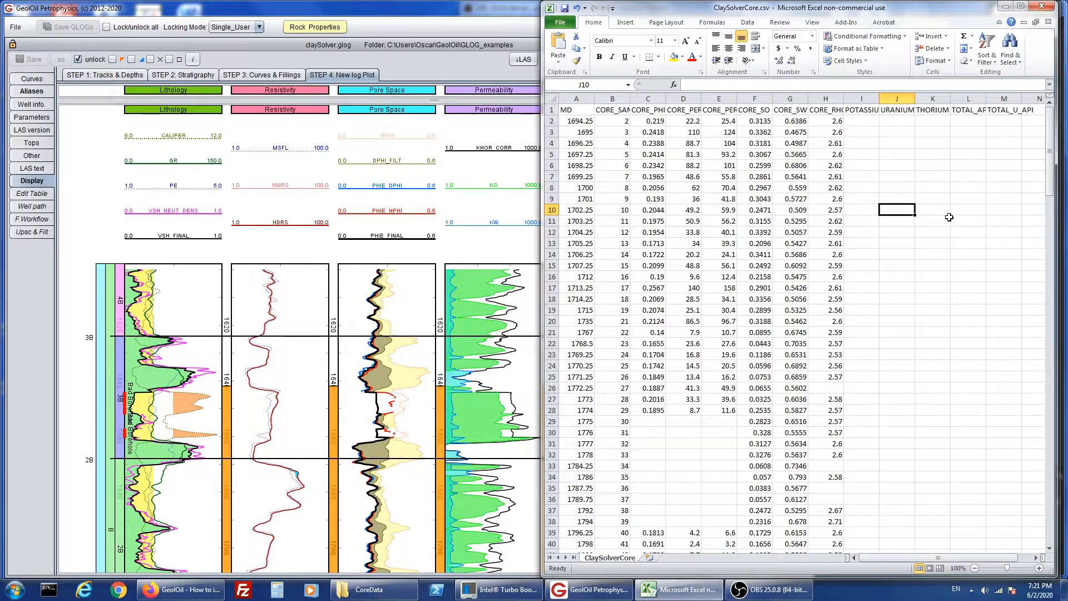
# - Inspect the file type used for saving the core spreadsheet under Save As, and cancel without saving
pyautogui.click(560, 22)
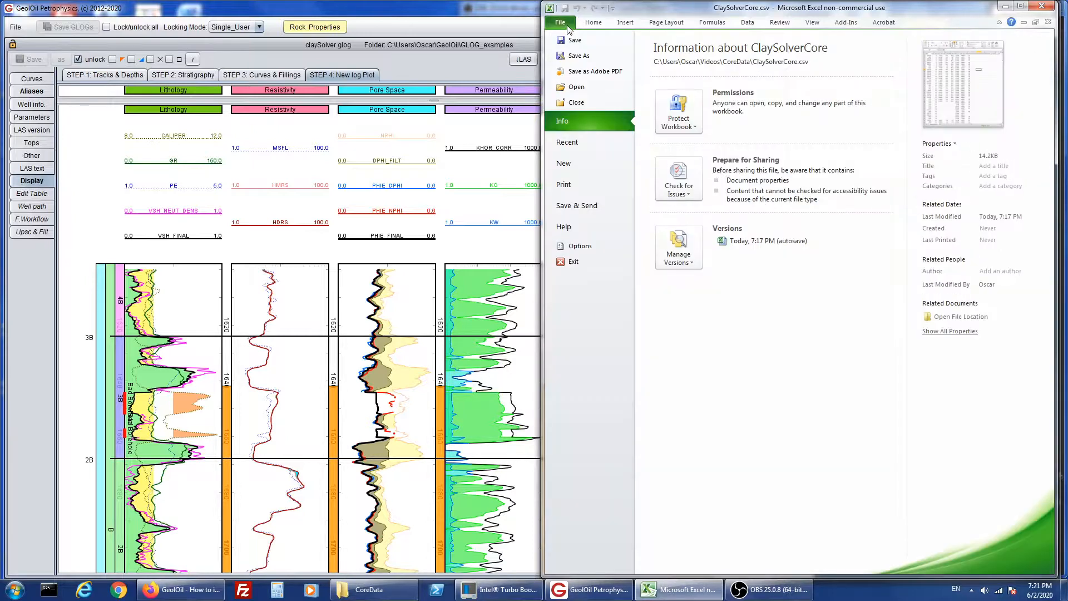
pyautogui.click(582, 56)
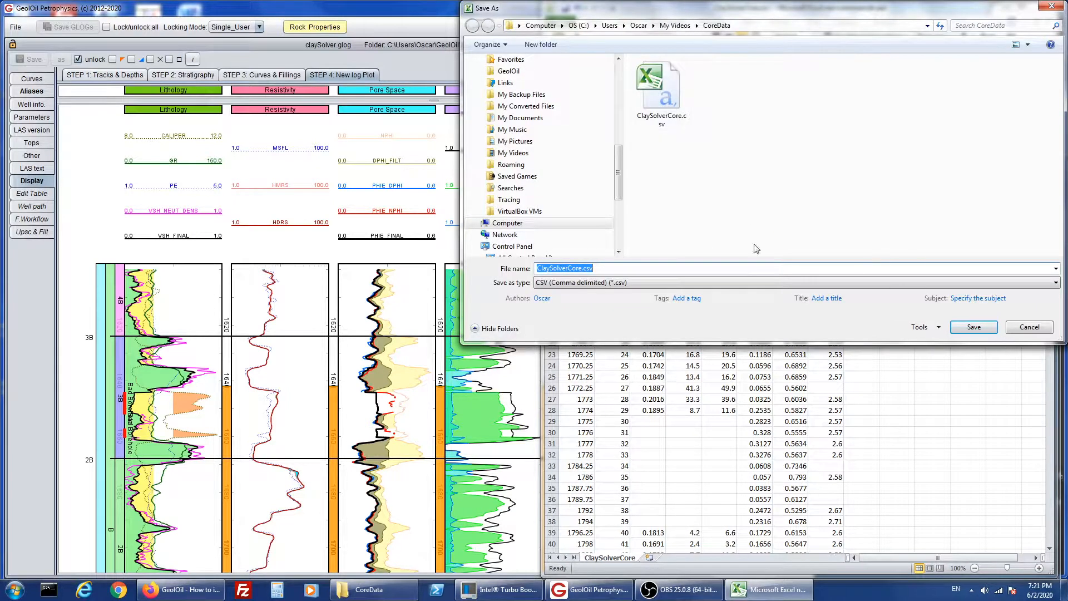
pyautogui.click(1026, 330)
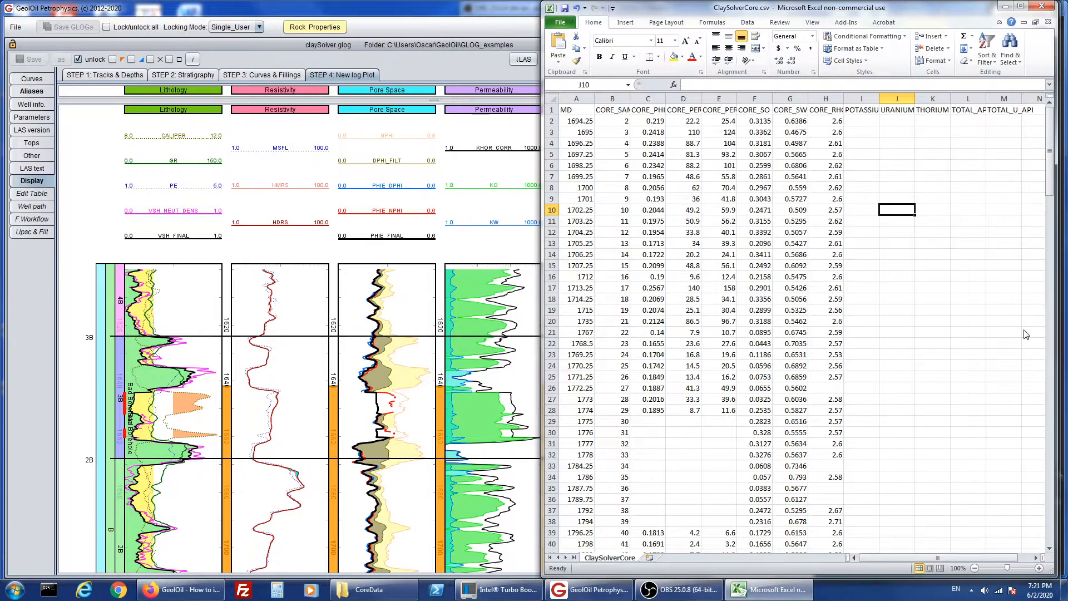
# - Minimize the core spreadsheet and return to the claySolver.glog plot in GeolOil
pyautogui.click(438, 14)
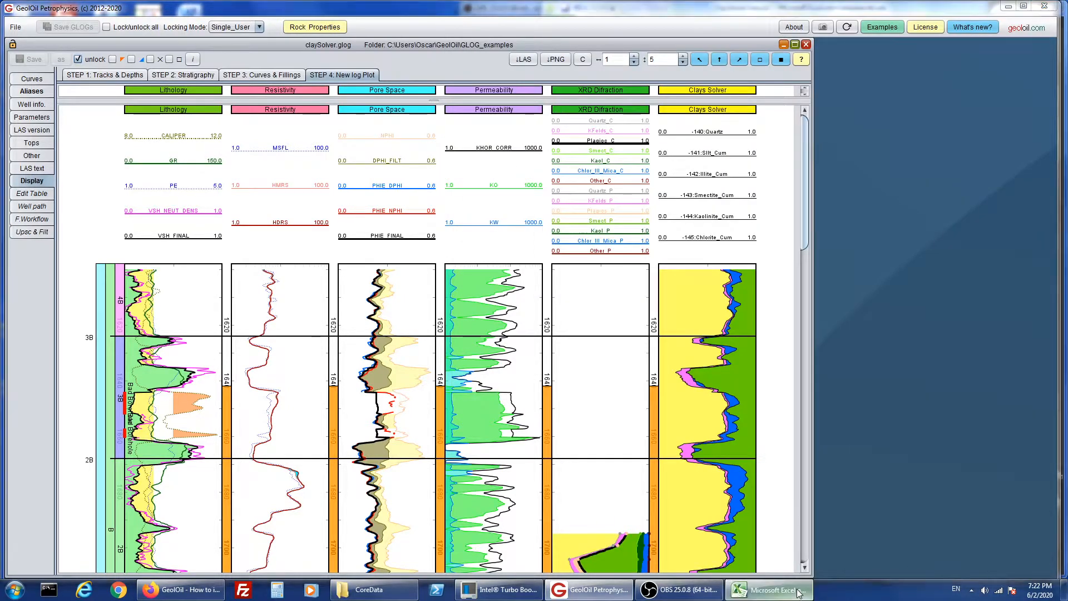
pyautogui.click(777, 590)
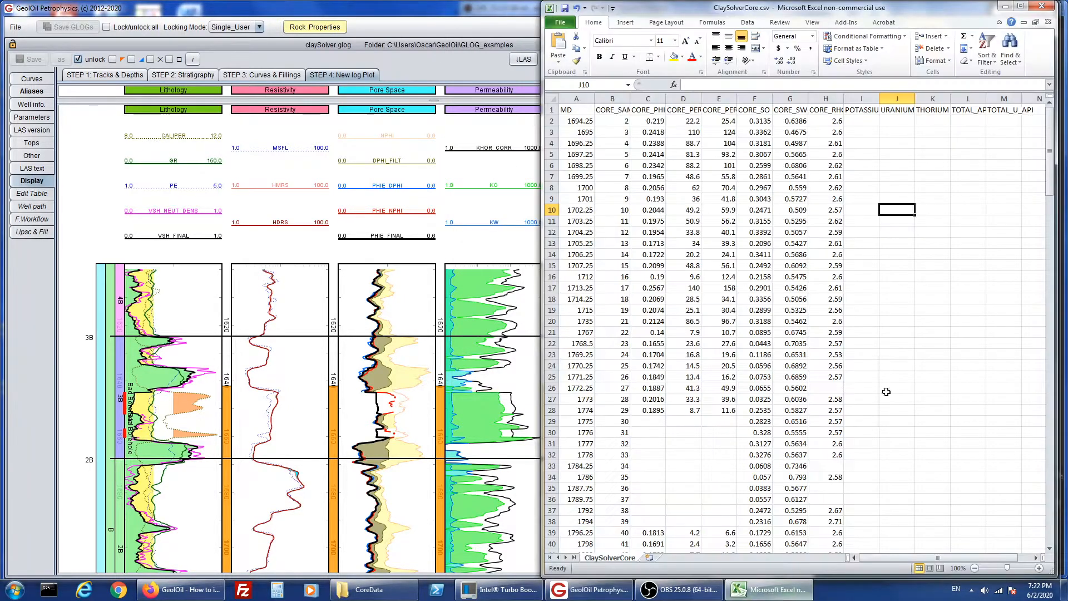
pyautogui.click(1005, 8)
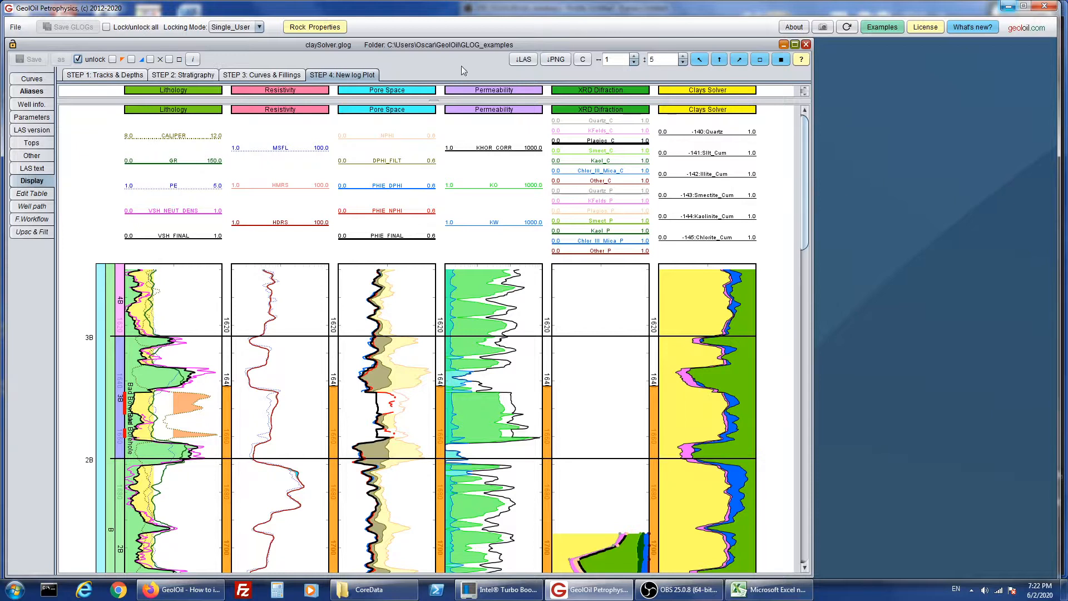
# - View the list of curves in claySolver.glog and return to the log plot display
pyautogui.click(31, 78)
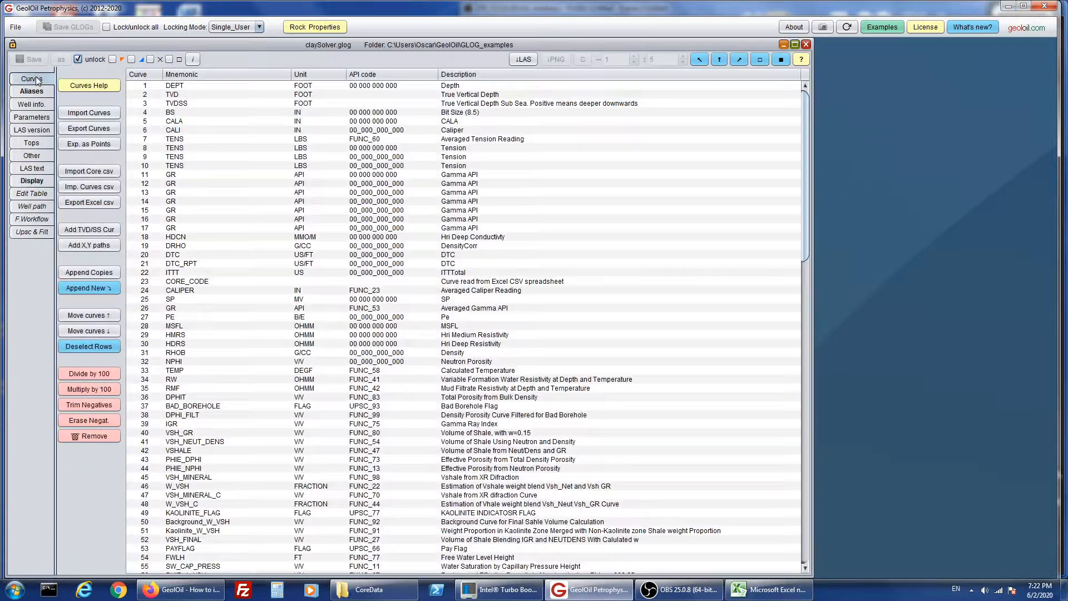
pyautogui.click(39, 182)
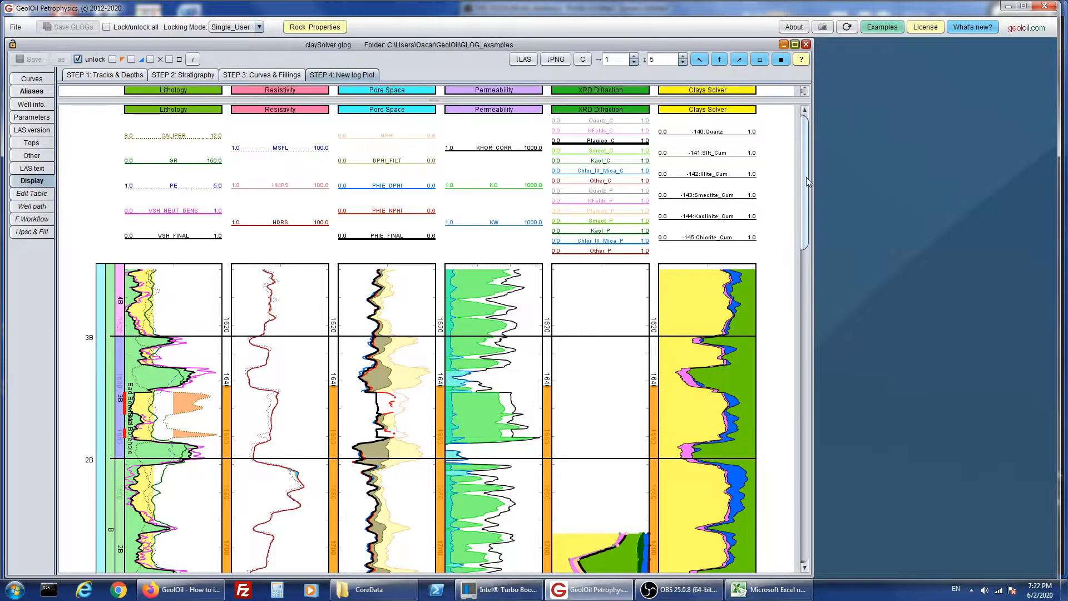
pyautogui.moveTo(806, 177)
pyautogui.mouseDown()
pyautogui.moveTo(803, 214)
pyautogui.moveTo(803, 168)
pyautogui.mouseUp()
pyautogui.moveTo(803, 158)
pyautogui.mouseDown()
pyautogui.moveTo(806, 189)
pyautogui.moveTo(810, 138)
pyautogui.mouseUp()
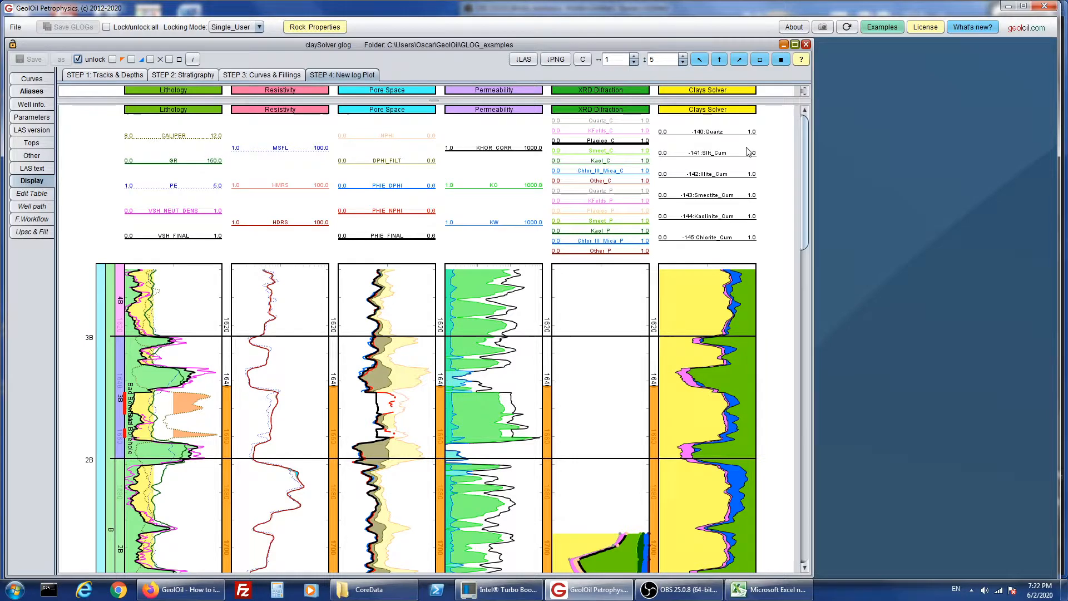
pyautogui.moveTo(808, 186); pyautogui.dragTo(906, 149)
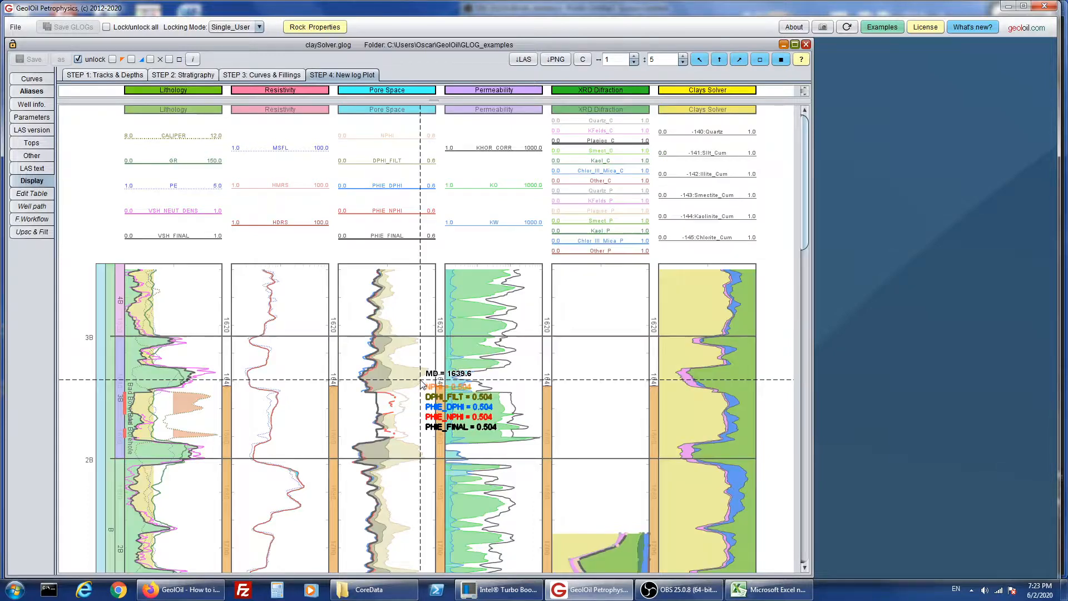
# - Read the neutron, density and effective porosity curve values in the Pore Space track between the 3B and 2B tops
pyautogui.moveTo(414, 384)
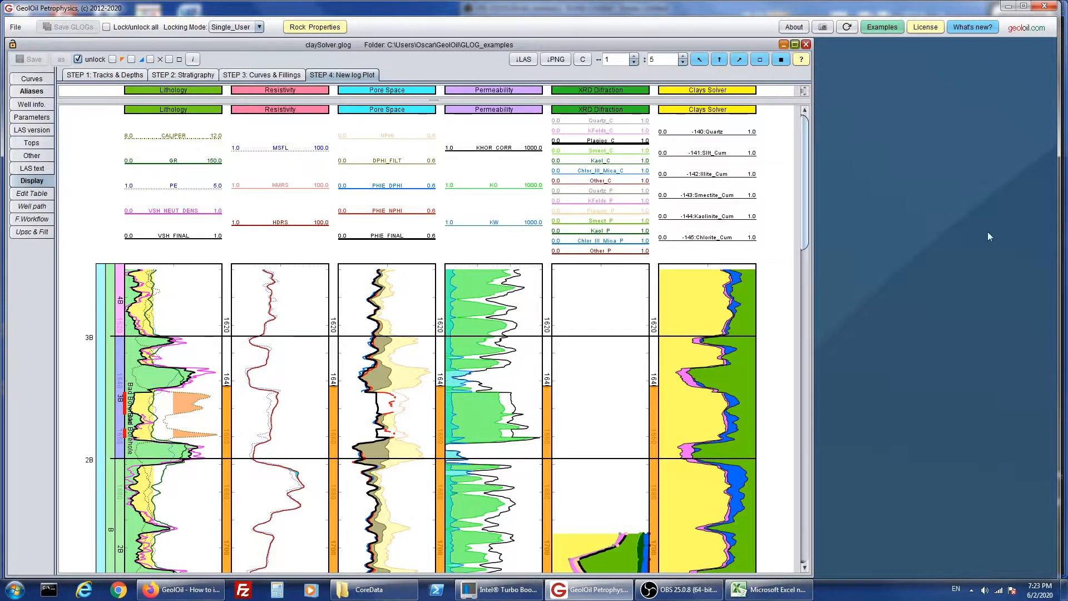
pyautogui.click(397, 301)
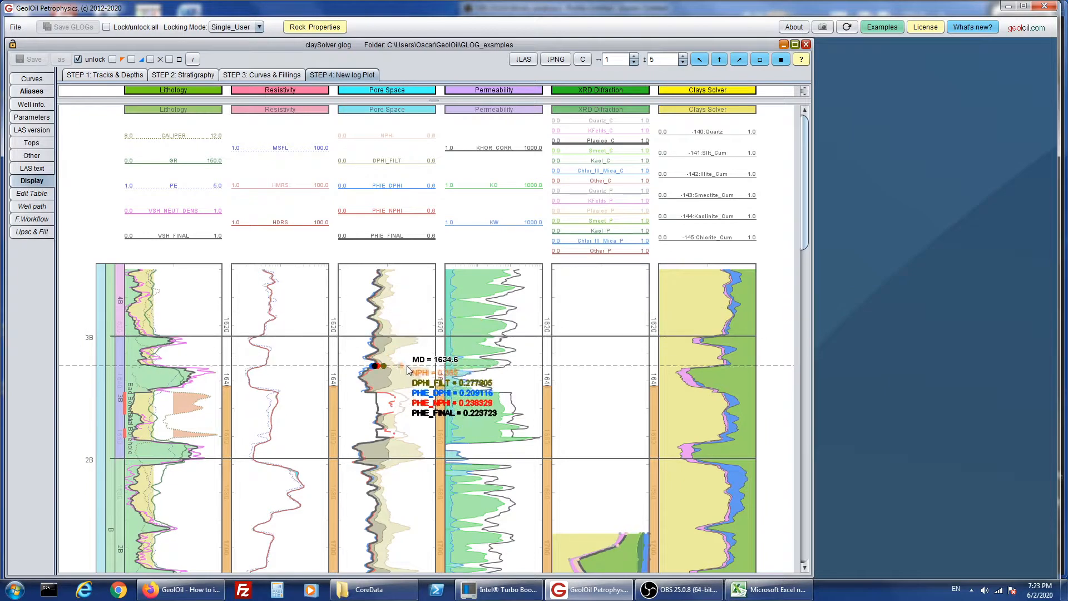
pyautogui.click(410, 381)
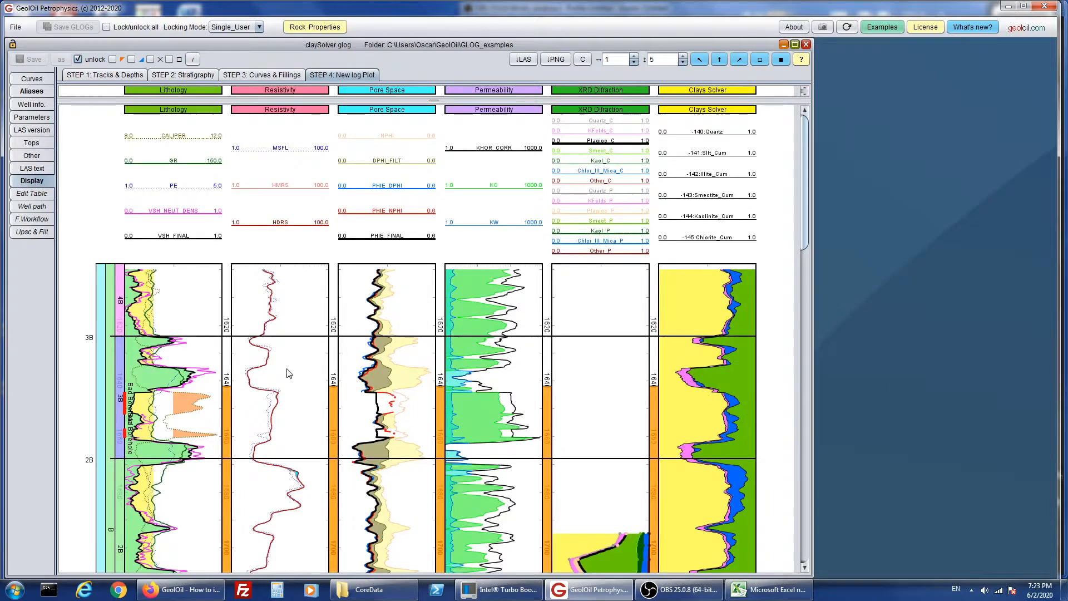
pyautogui.click(429, 383)
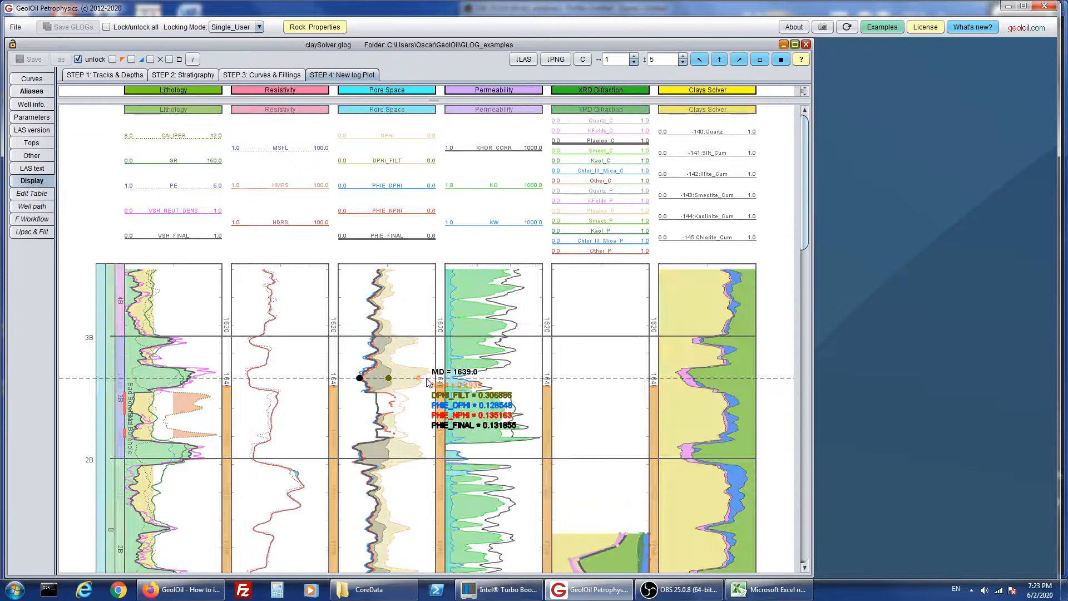
pyautogui.click(430, 383)
pyautogui.click(403, 374)
pyautogui.click(413, 376)
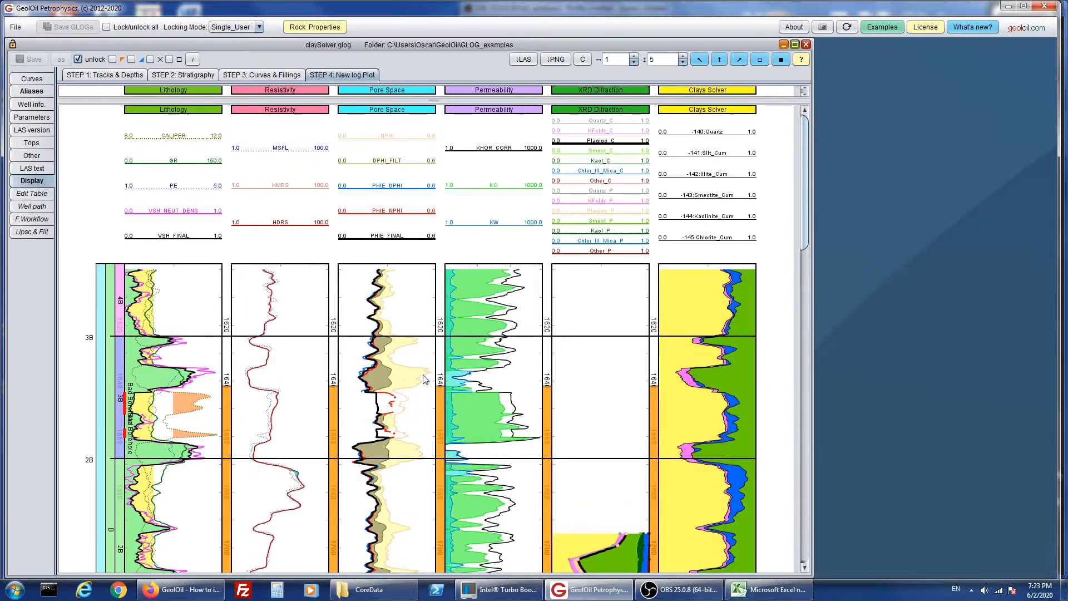
pyautogui.click(424, 379)
pyautogui.click(424, 379)
pyautogui.click(390, 380)
pyautogui.click(390, 380)
pyautogui.click(425, 379)
pyautogui.click(397, 384)
# - Review the claySolver.glog log plot from the track headers down to BASE, including the Kaolinite Zone and XRD Difraction track
pyautogui.moveTo(803, 183); pyautogui.dragTo(800, 476)
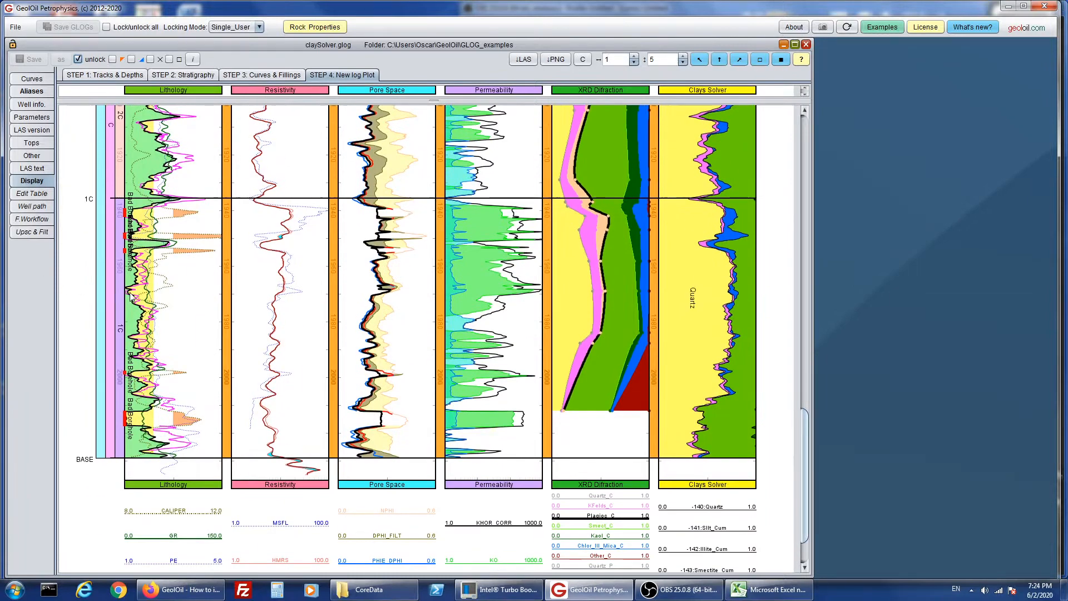
pyautogui.moveTo(129, 293); pyautogui.dragTo(136, 300)
pyautogui.moveTo(805, 485); pyautogui.dragTo(822, 358)
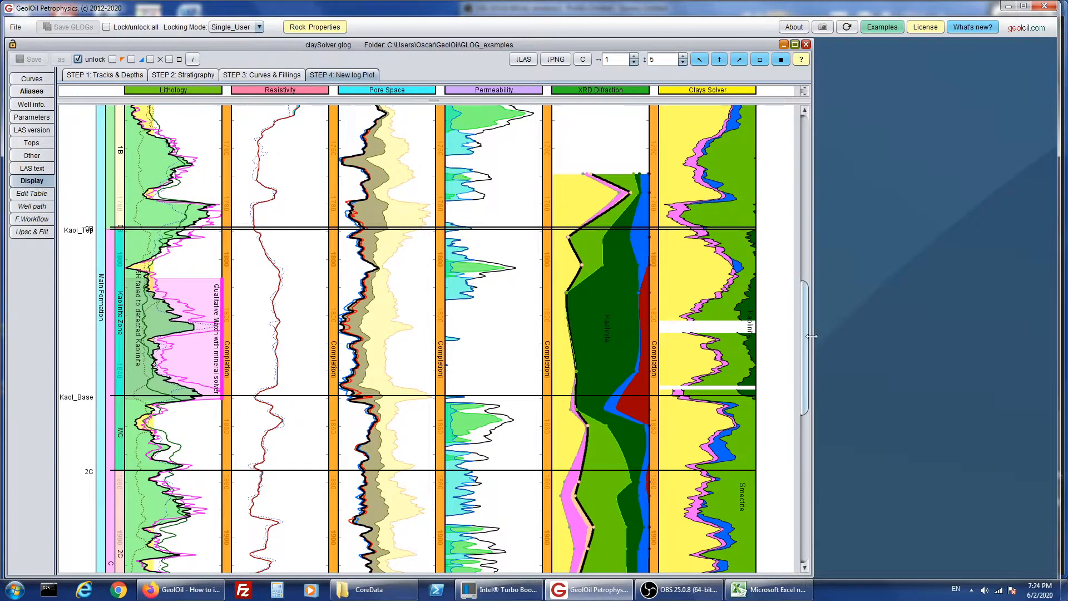
pyautogui.moveTo(810, 358); pyautogui.dragTo(805, 134)
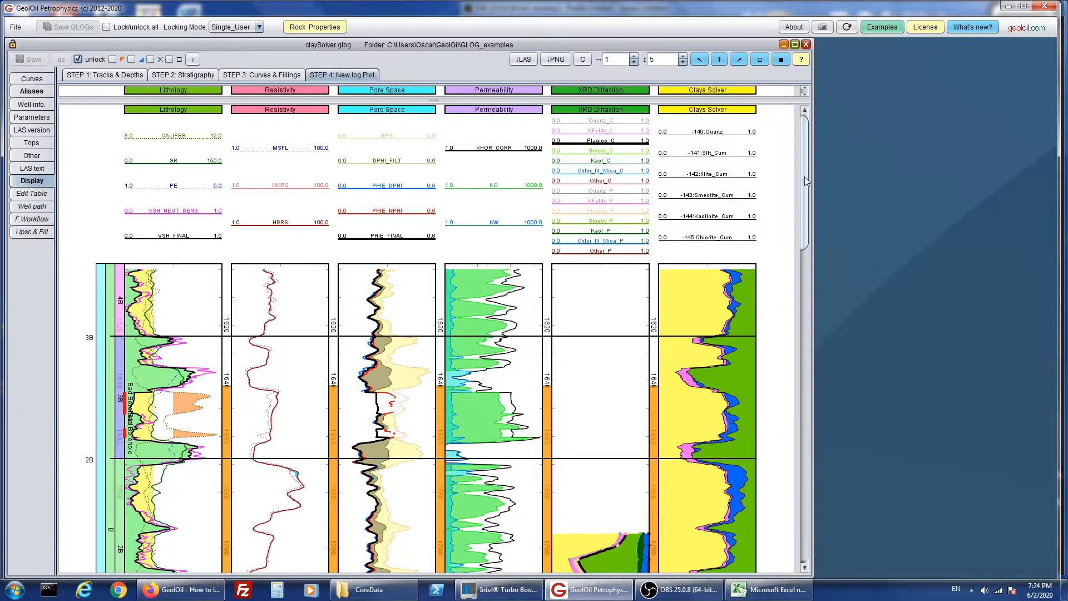
pyautogui.moveTo(805, 175); pyautogui.dragTo(782, 177)
# - Read the KHOR_CORR, KO and KW values in the Permeability track just below the 1B top
pyautogui.moveTo(804, 192); pyautogui.dragTo(808, 304)
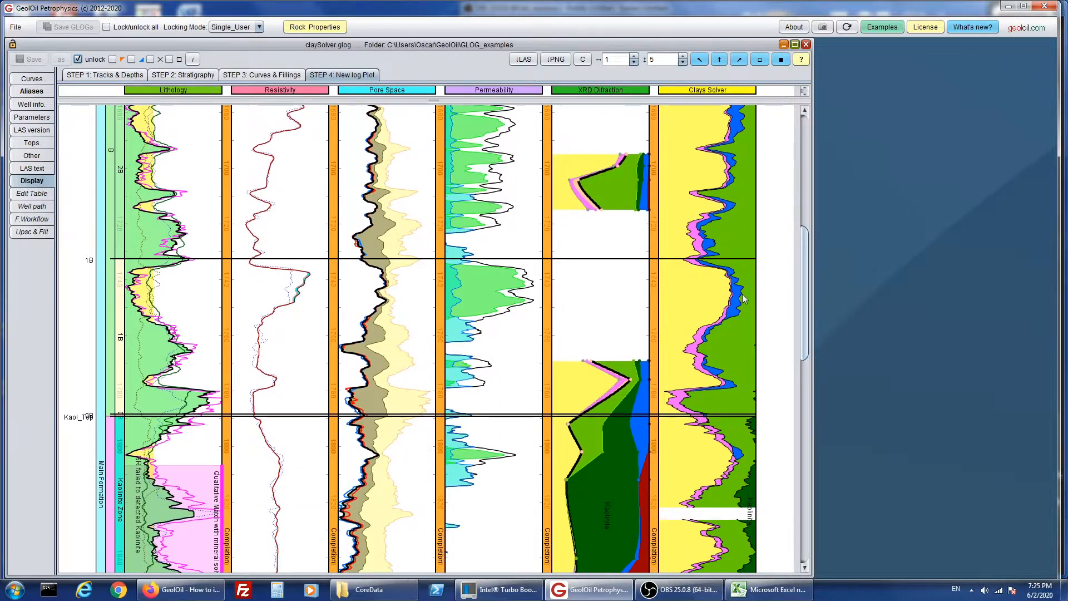
pyautogui.click(534, 293)
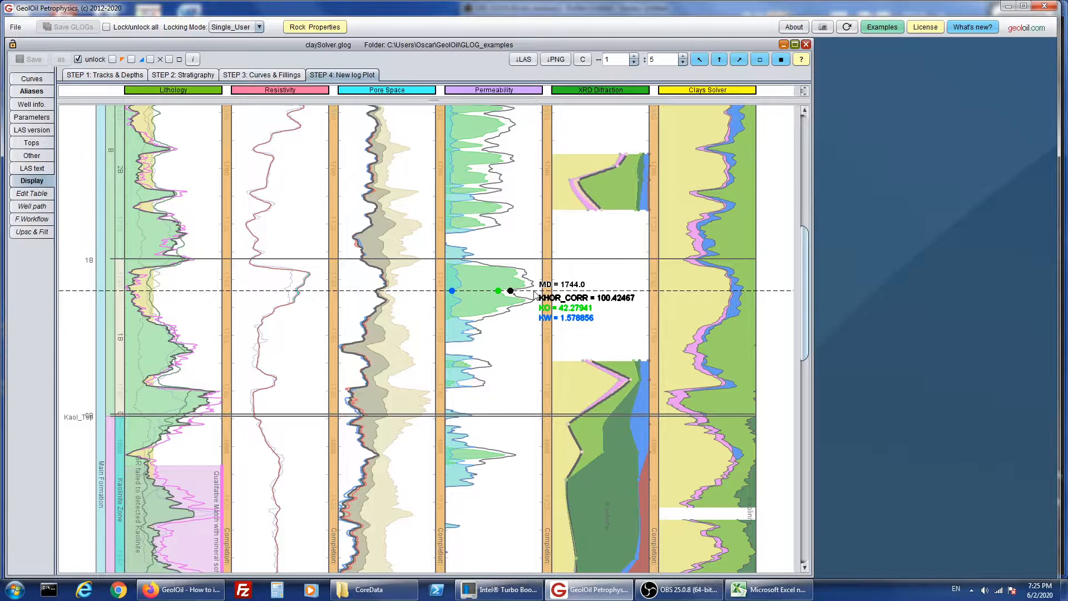
pyautogui.click(534, 291)
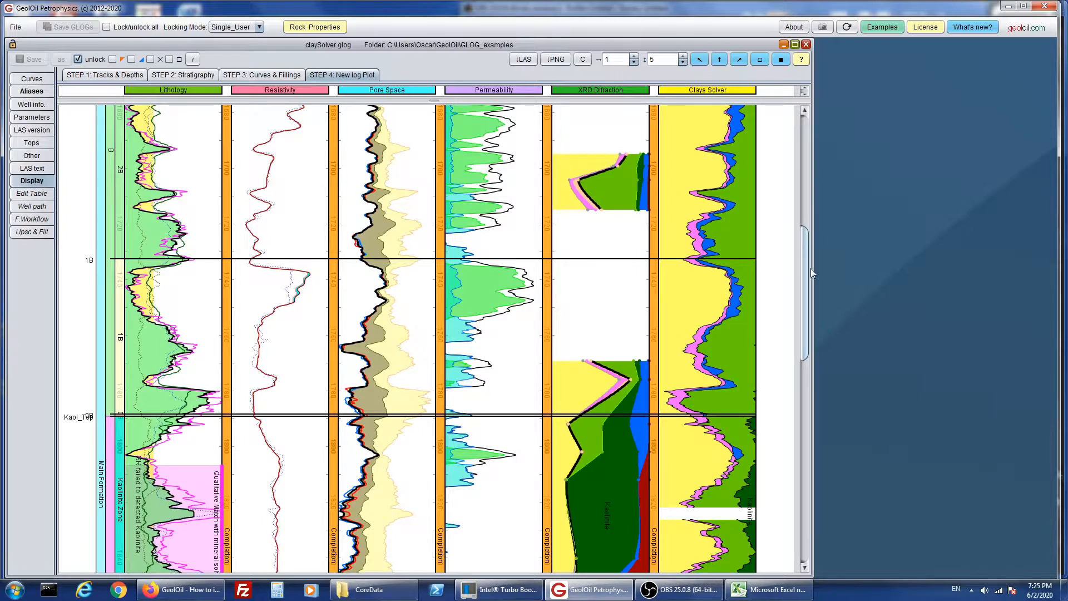
pyautogui.moveTo(809, 269); pyautogui.dragTo(775, 153)
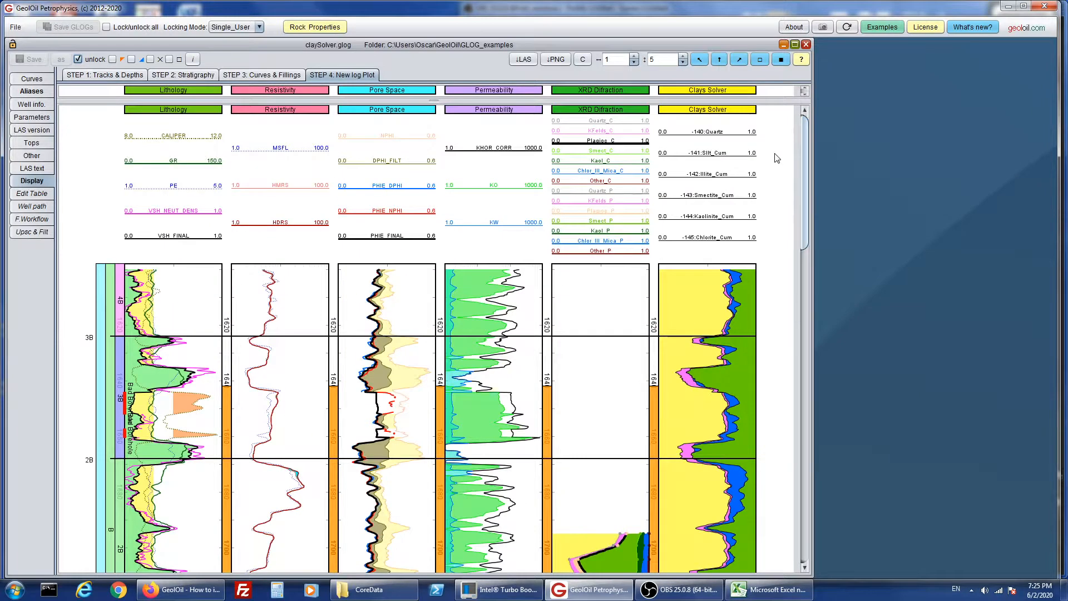
# - Switch to Excel, review the rows of ClaySolverCore.csv, and minimize the spreadsheet to return to GeolOil
pyautogui.click(758, 598)
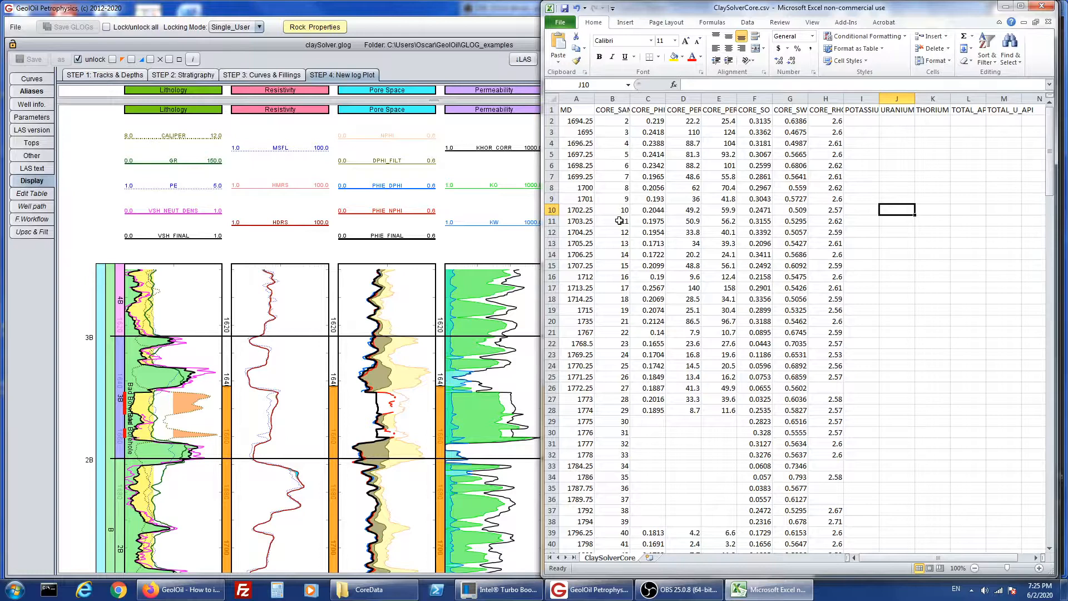
pyautogui.scroll(-4, 905, 274)
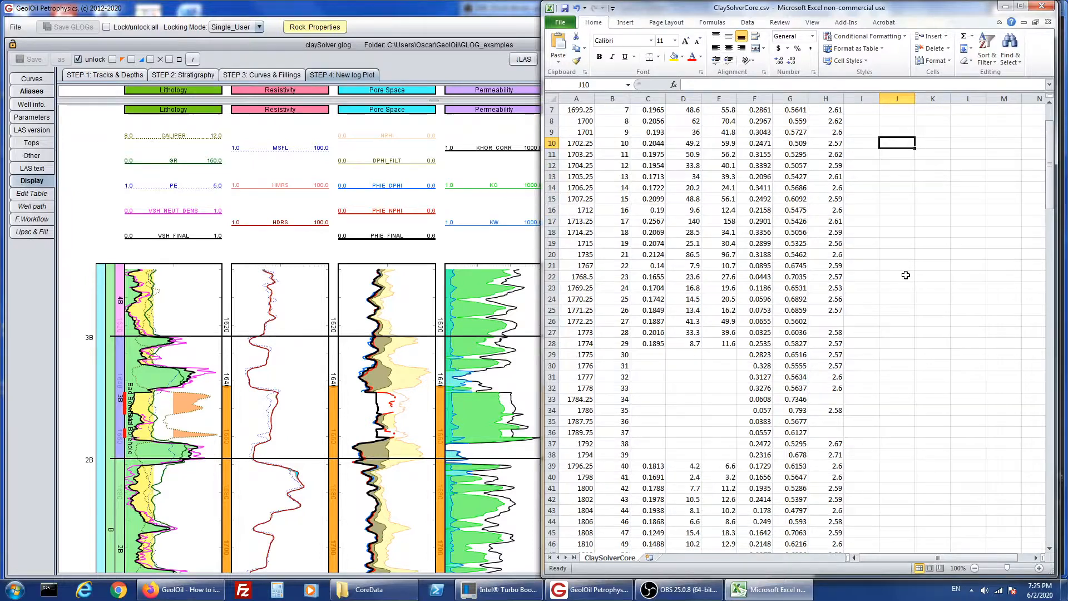
pyautogui.scroll(4, 906, 276)
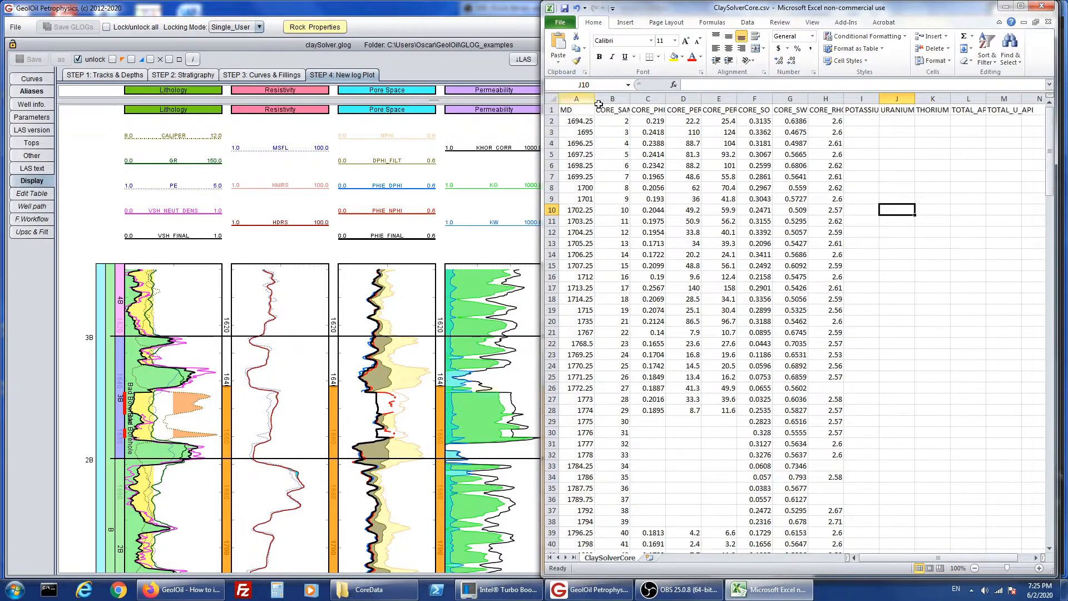
pyautogui.click(1007, 7)
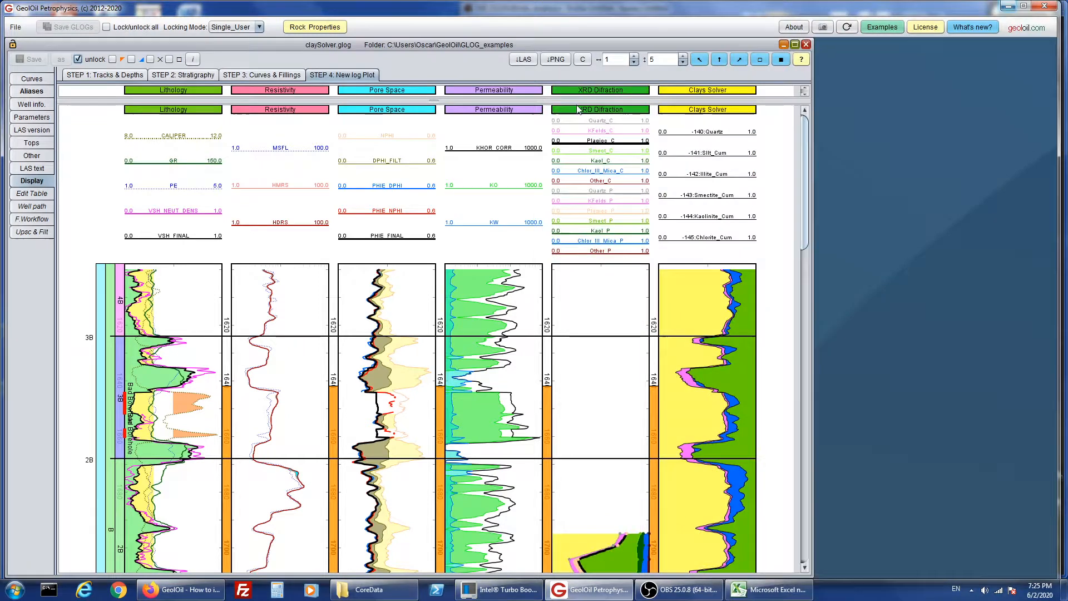
# - Examine the full list of curves in claySolver.glog, from DEPT down to G_DENSITY
pyautogui.click(25, 79)
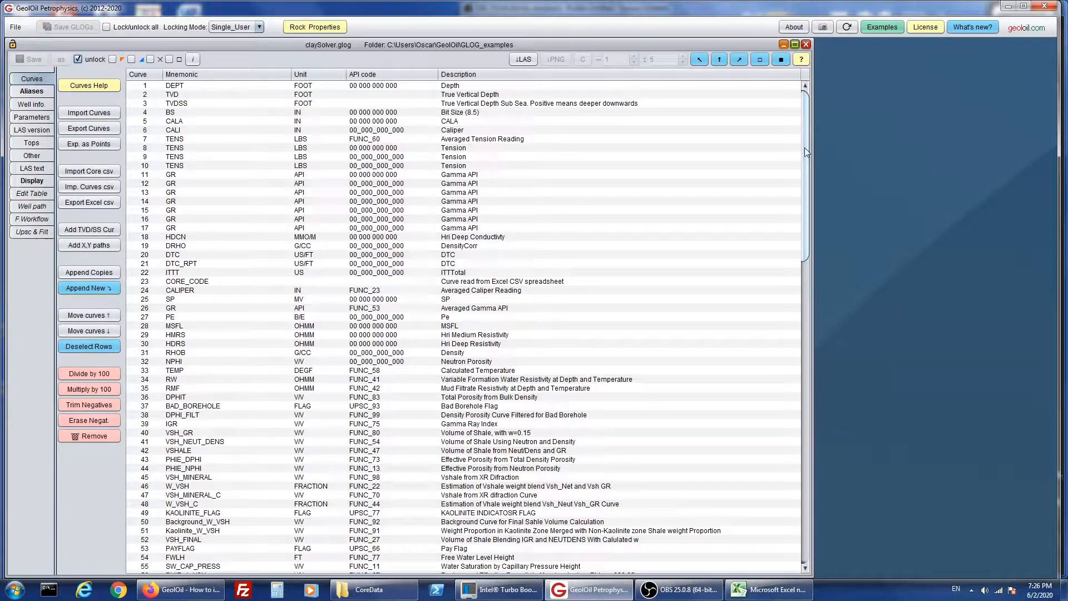
pyautogui.moveTo(804, 148); pyautogui.dragTo(752, 504)
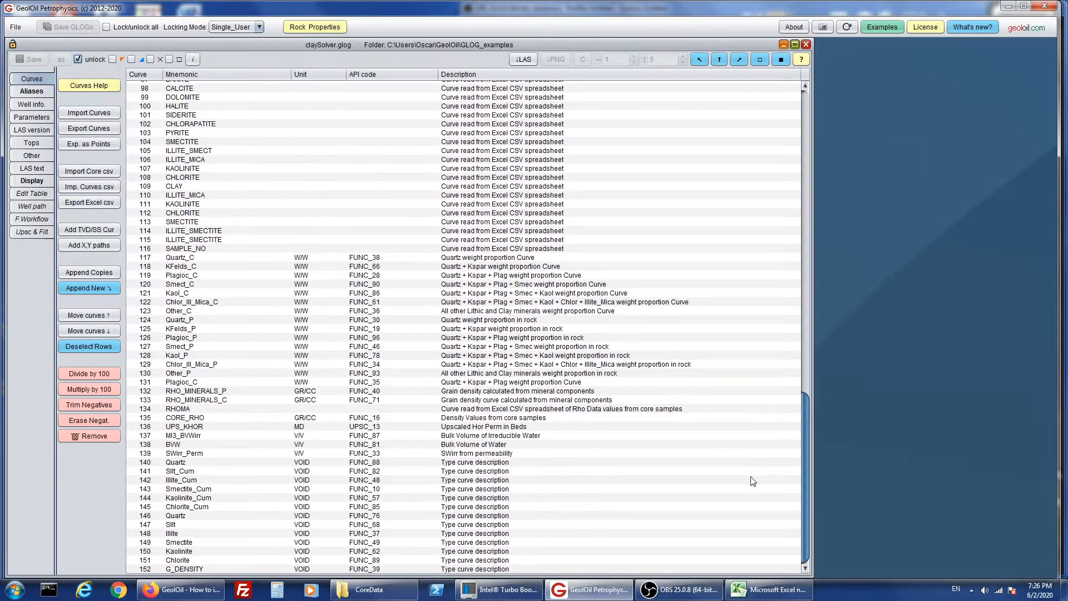
pyautogui.scroll(5, 754, 480)
pyautogui.scroll(-5, 780, 473)
pyautogui.scroll(20, 801, 375)
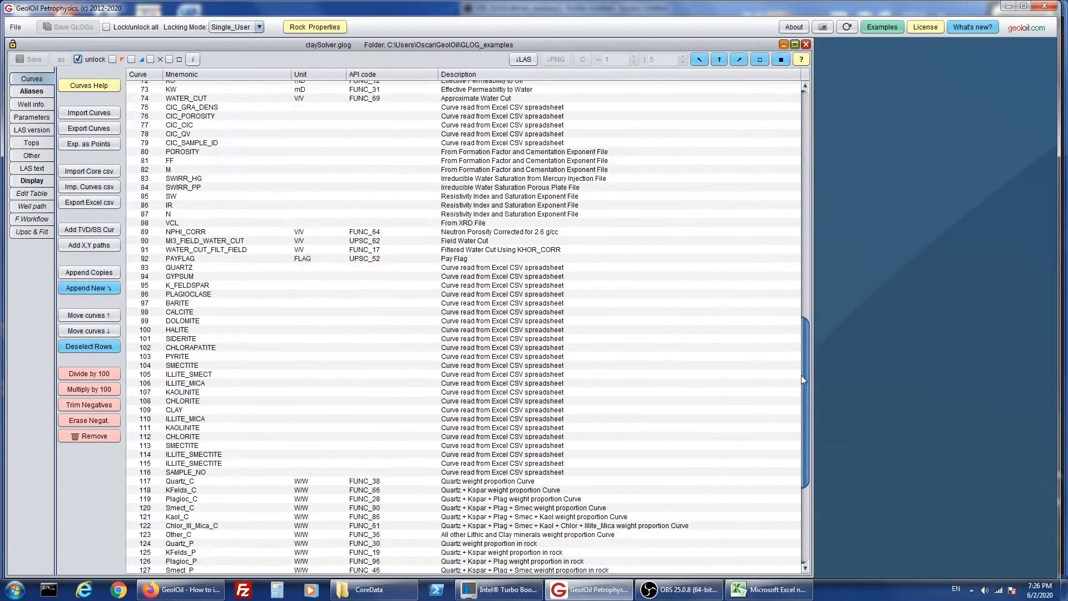
pyautogui.scroll(-12, 781, 303)
pyautogui.scroll(-15, 781, 302)
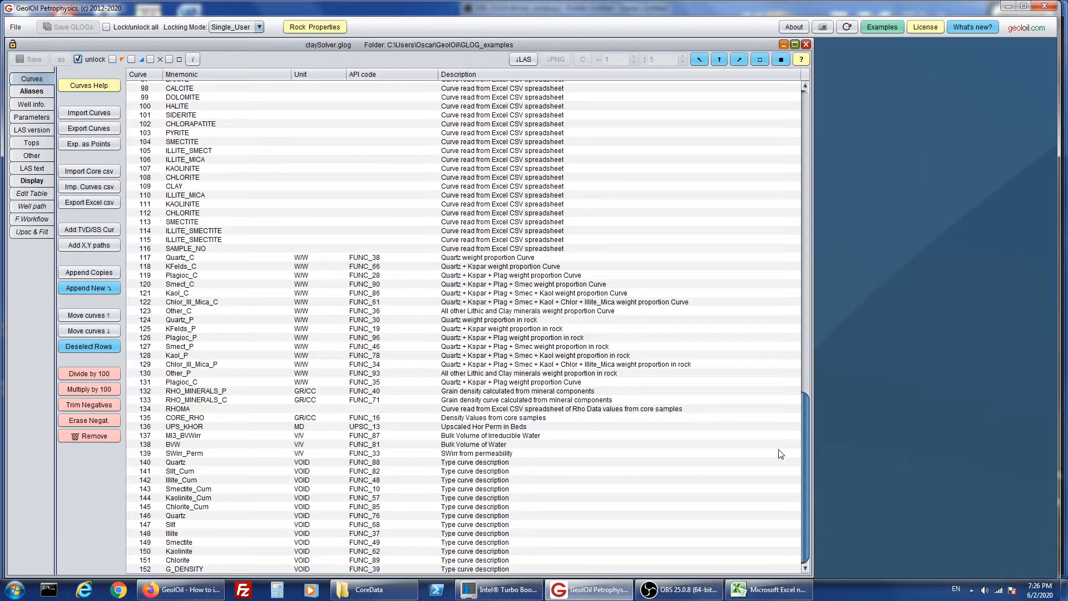
pyautogui.scroll(20, 782, 484)
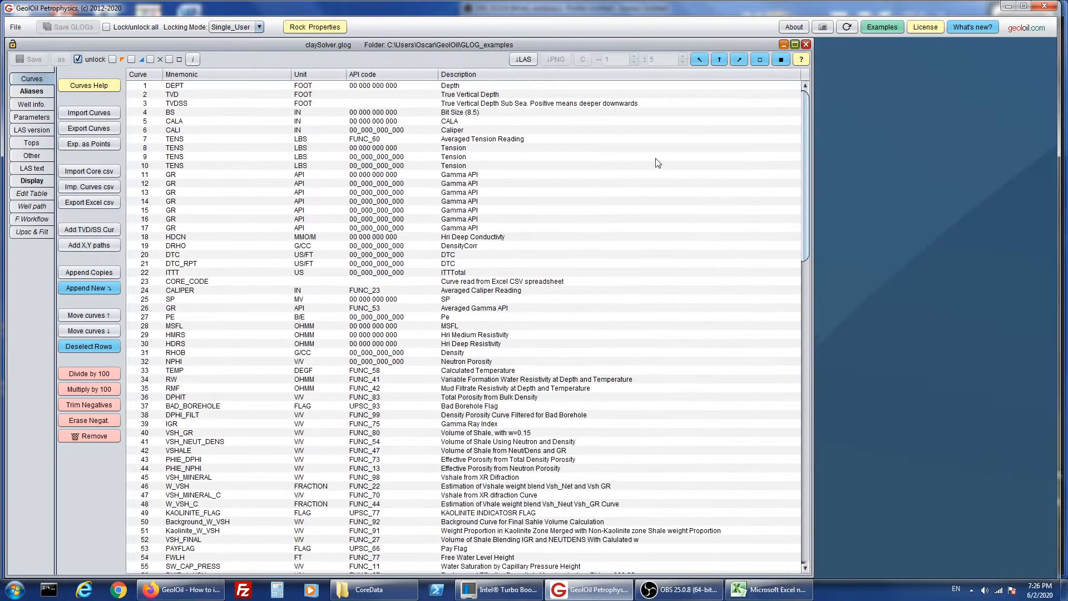
# - Import the core data file ClaySolverCore.csv from the CoreData folder under Videos into claySolver.glog
pyautogui.click(102, 174)
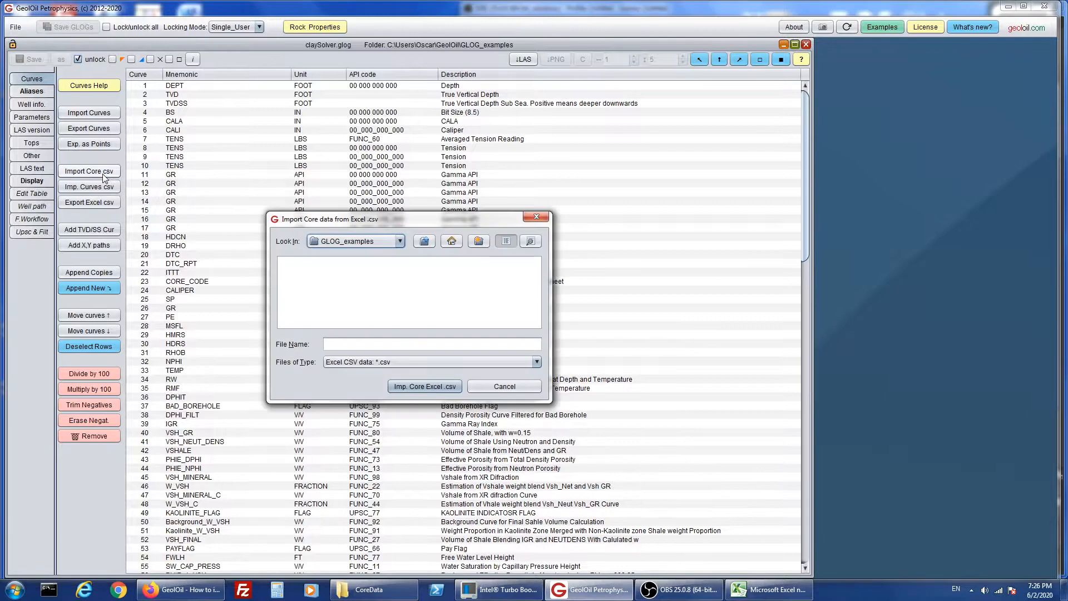
pyautogui.click(431, 247)
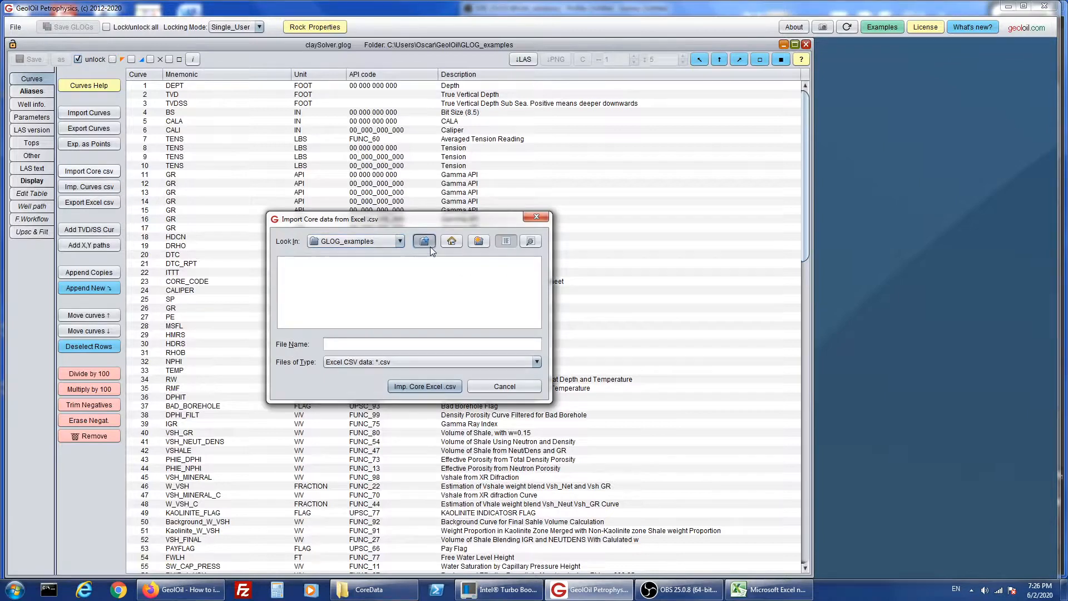
pyautogui.click(426, 243)
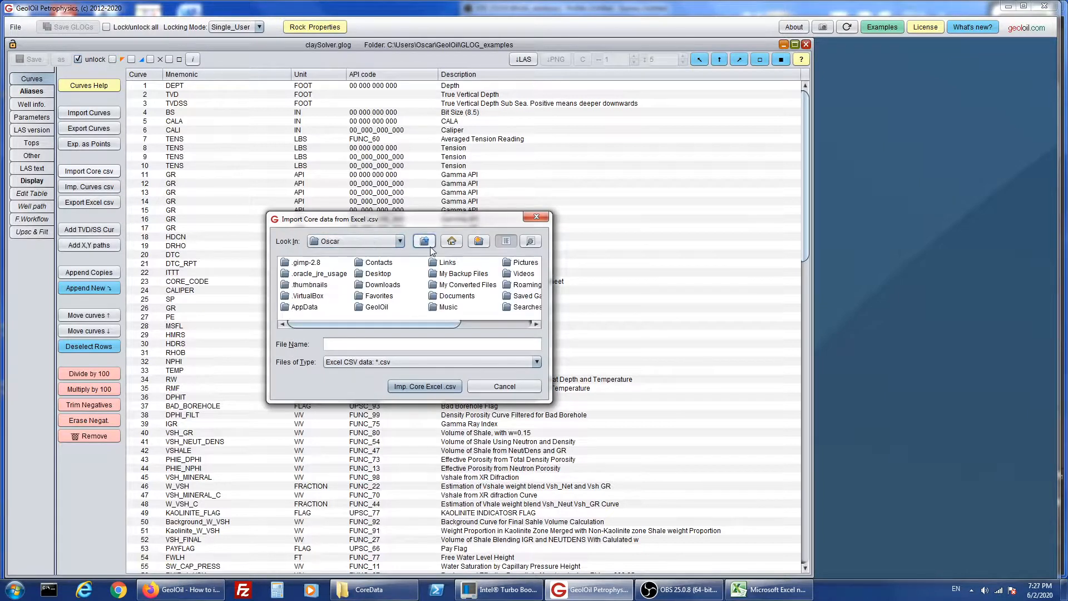
pyautogui.click(519, 324)
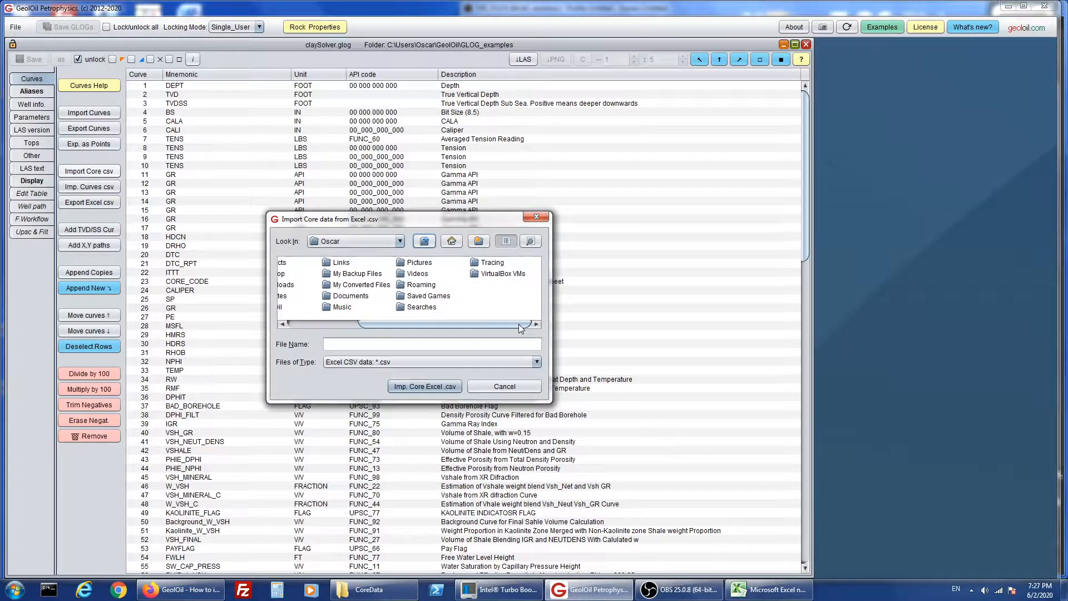
pyautogui.doubleClick(418, 274)
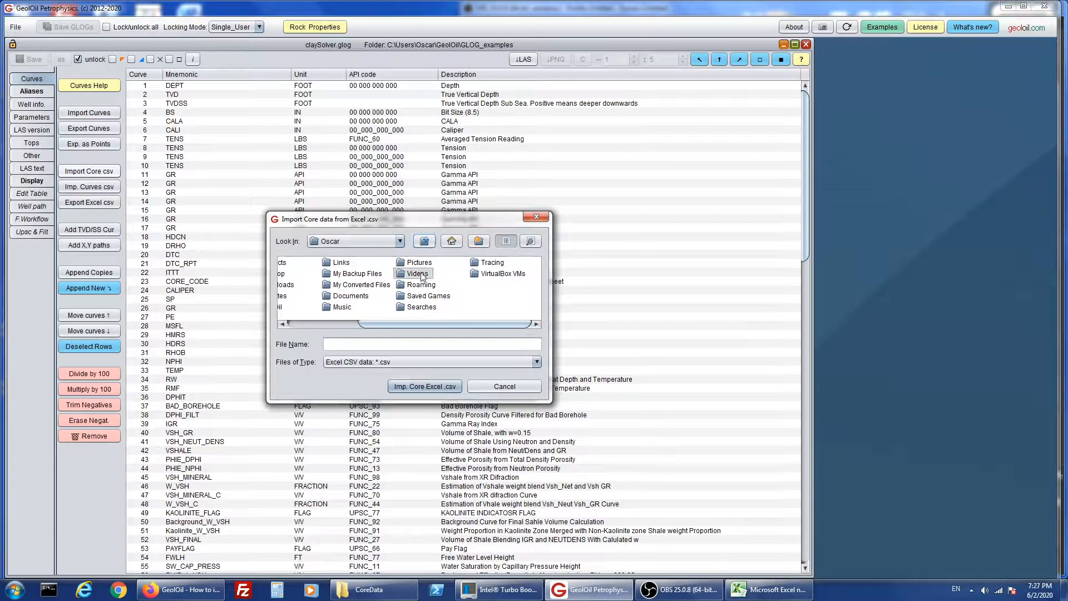
pyautogui.doubleClick(311, 265)
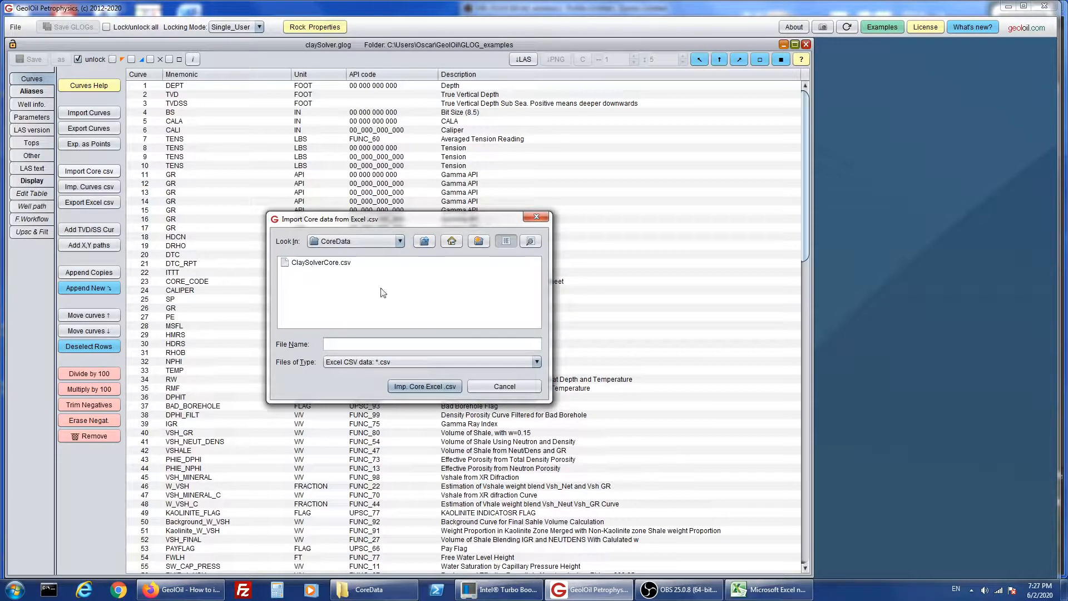
pyautogui.click(333, 267)
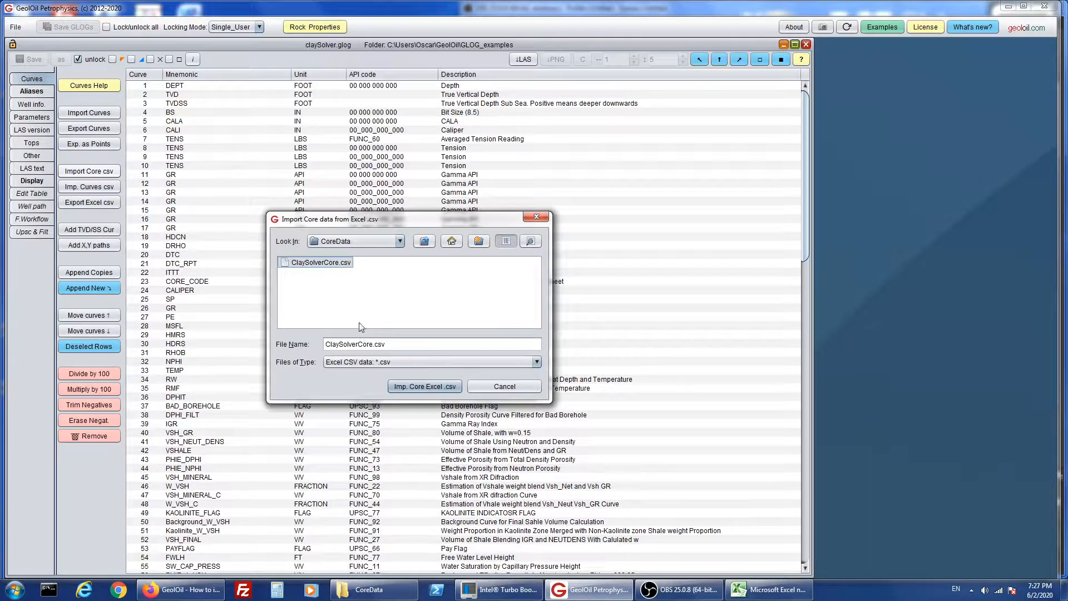
pyautogui.click(434, 387)
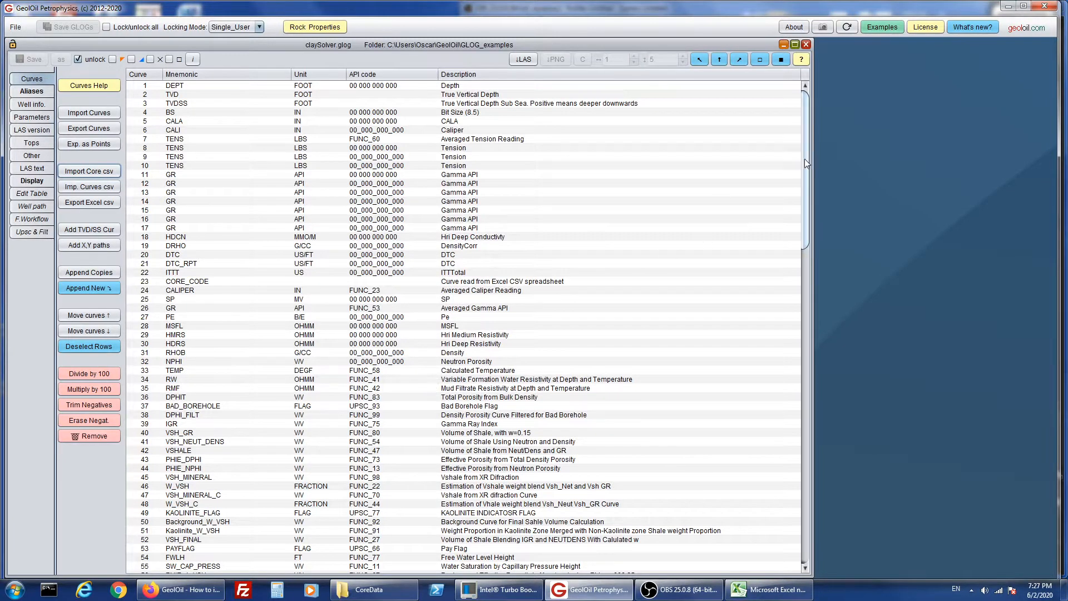
# - Select the imported core curves from CORE_SAMPLE to TOTAL_U_API at the end of the curve list
pyautogui.moveTo(807, 148); pyautogui.dragTo(795, 465)
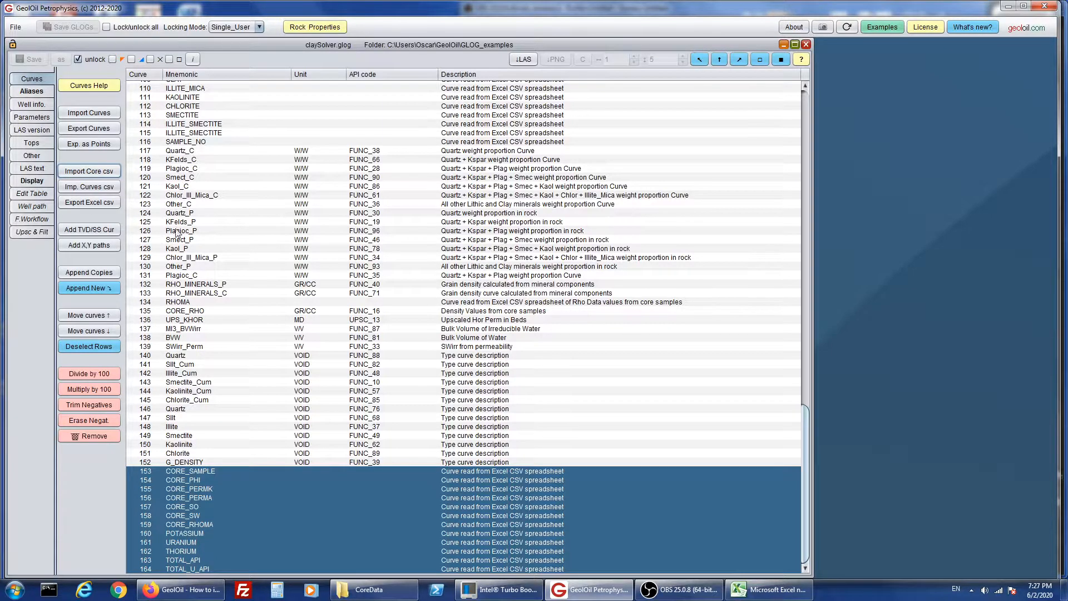
pyautogui.click(290, 257)
pyautogui.click(284, 283)
pyautogui.click(280, 296)
pyautogui.moveTo(279, 231); pyautogui.dragTo(284, 257)
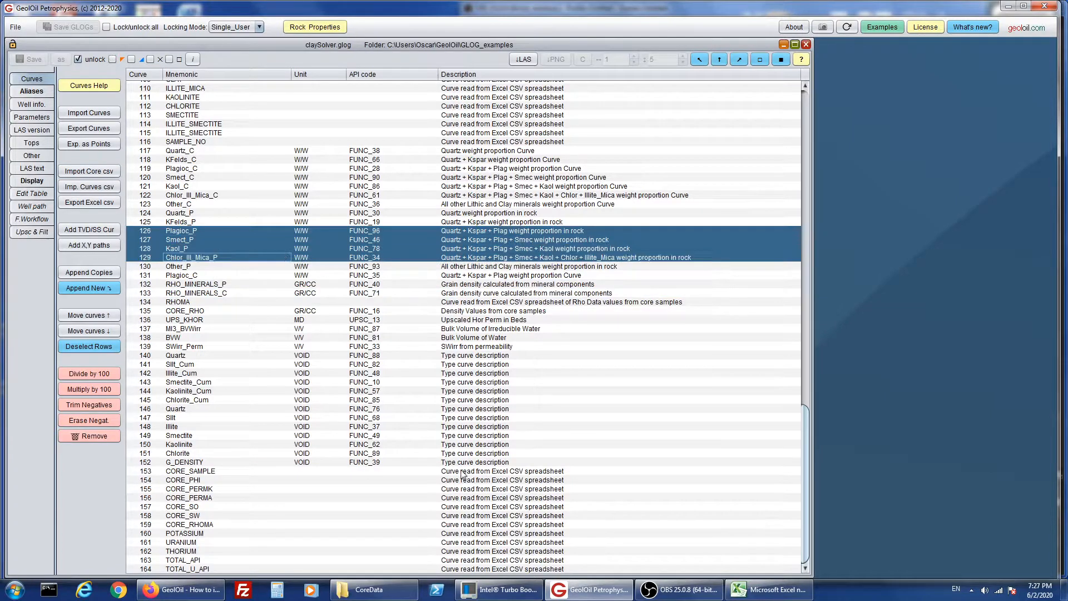
pyautogui.moveTo(462, 472); pyautogui.dragTo(466, 577)
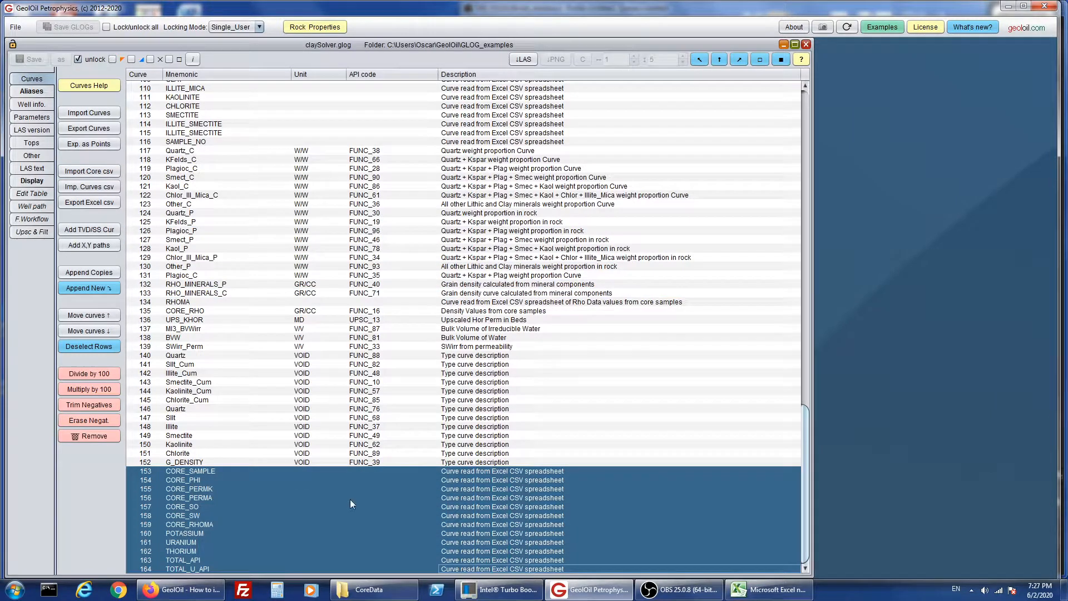
# - Show the selected core curves in the editable table and inspect their values from depth 1600 to about 2000
pyautogui.click(28, 195)
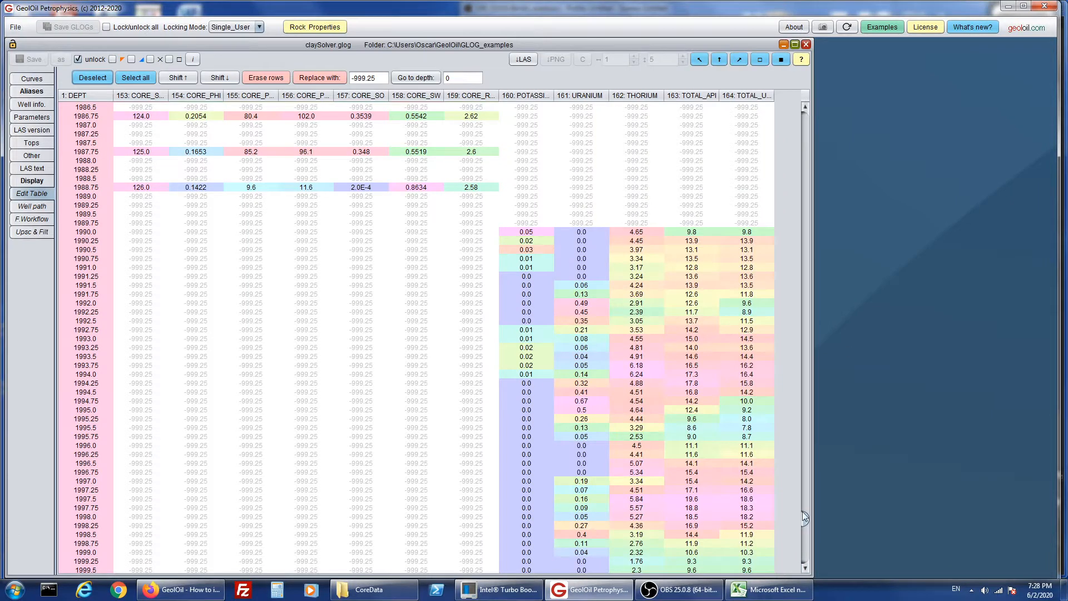
pyautogui.moveTo(808, 518); pyautogui.dragTo(807, 119)
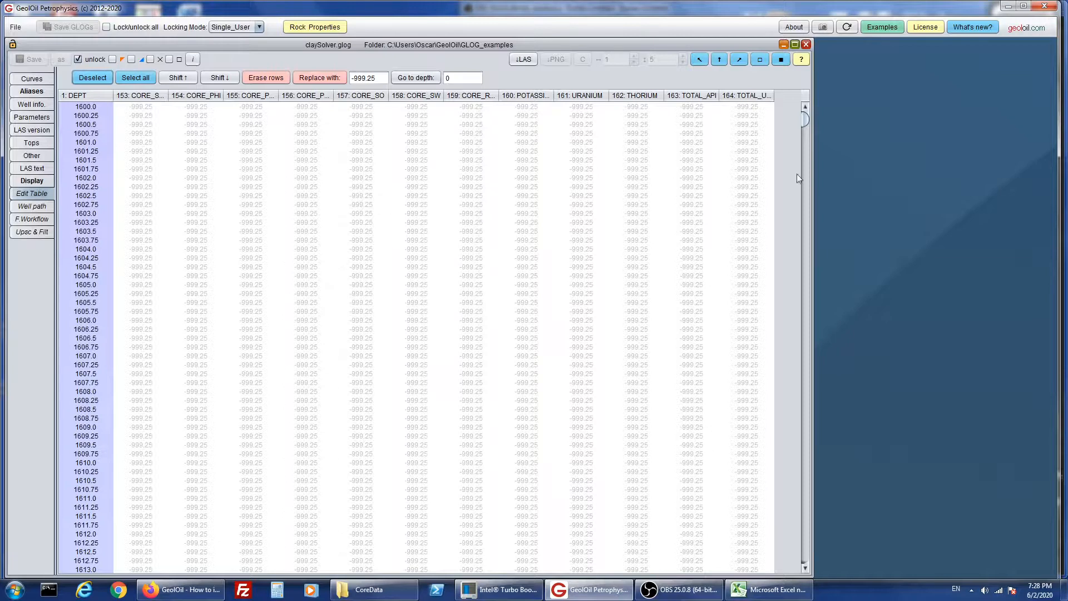
pyautogui.moveTo(807, 119); pyautogui.dragTo(805, 212)
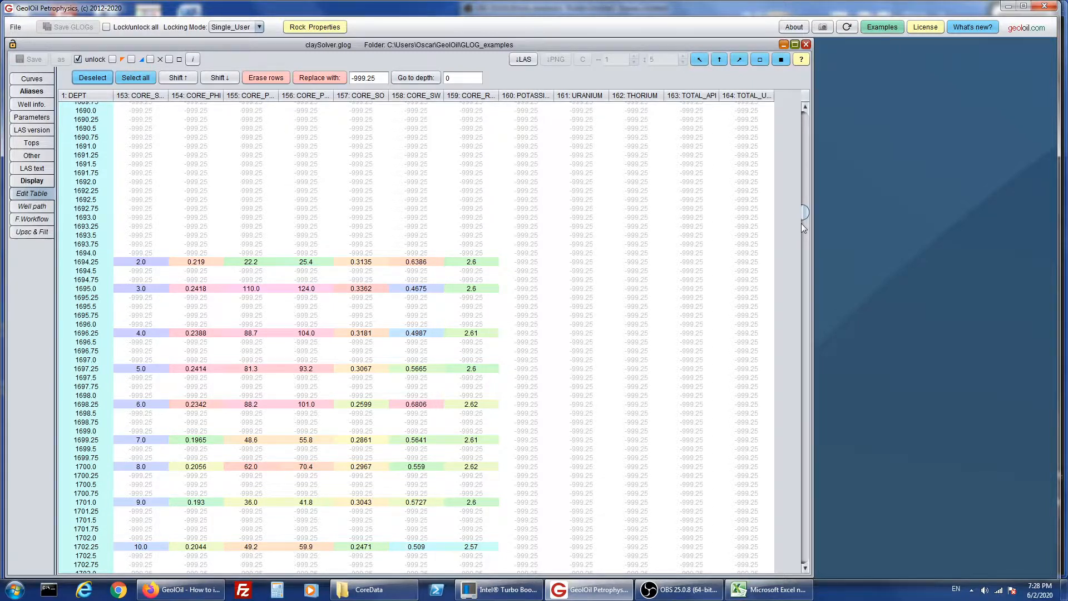
pyautogui.moveTo(805, 215); pyautogui.dragTo(802, 521)
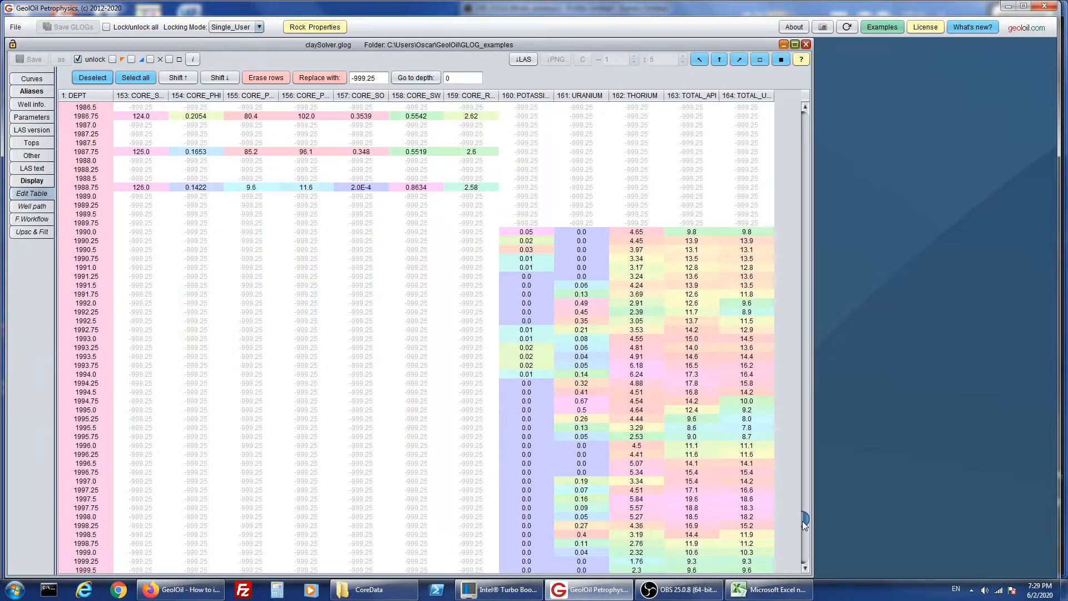
# - Check the core spreadsheet in Excel, minimize it, and inspect the imported table values between depths 1970 and 2000 in GeolOil
pyautogui.click(772, 589)
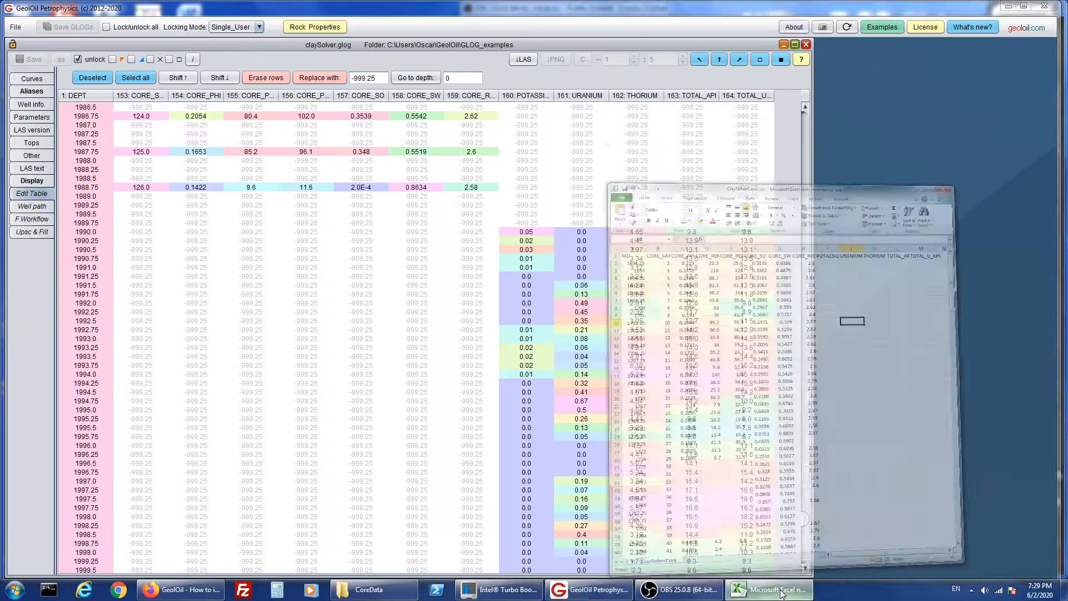
pyautogui.moveTo(1050, 150); pyautogui.dragTo(1045, 122)
pyautogui.click(1004, 7)
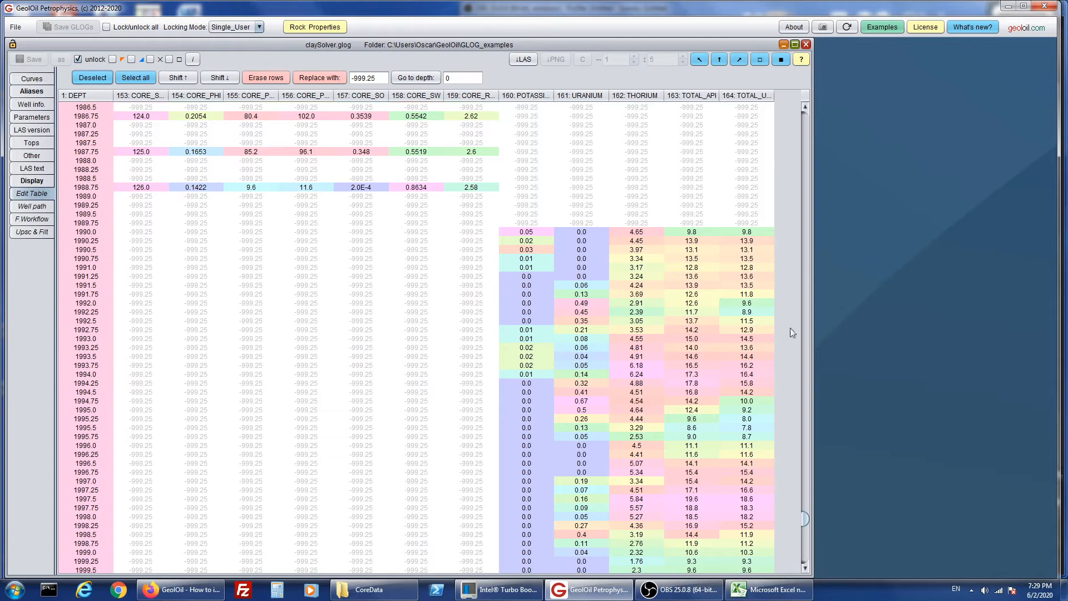
pyautogui.moveTo(806, 515); pyautogui.dragTo(805, 499)
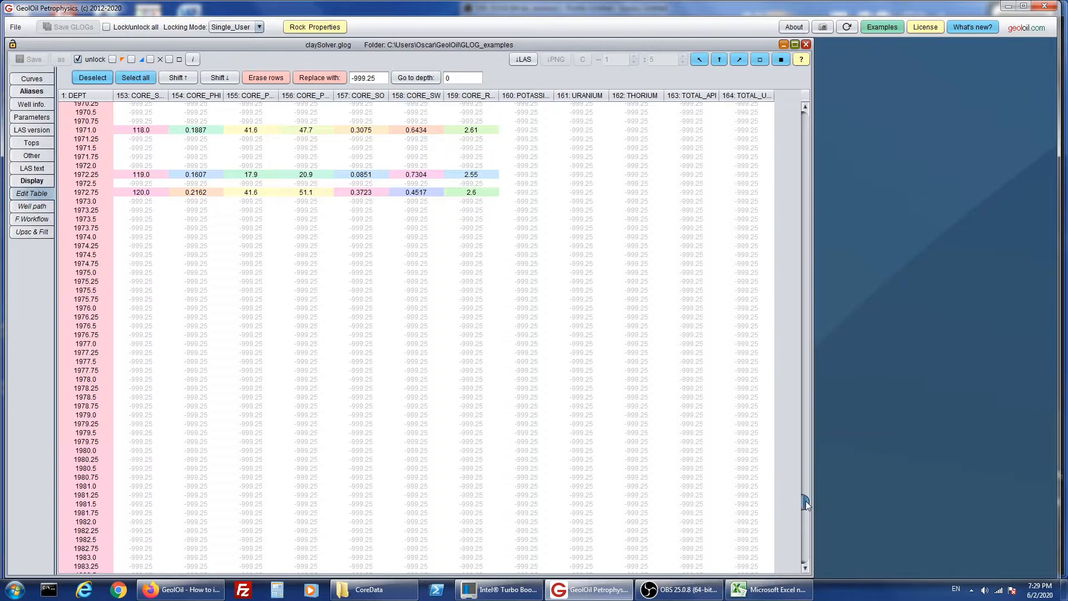
pyautogui.moveTo(806, 501); pyautogui.dragTo(806, 519)
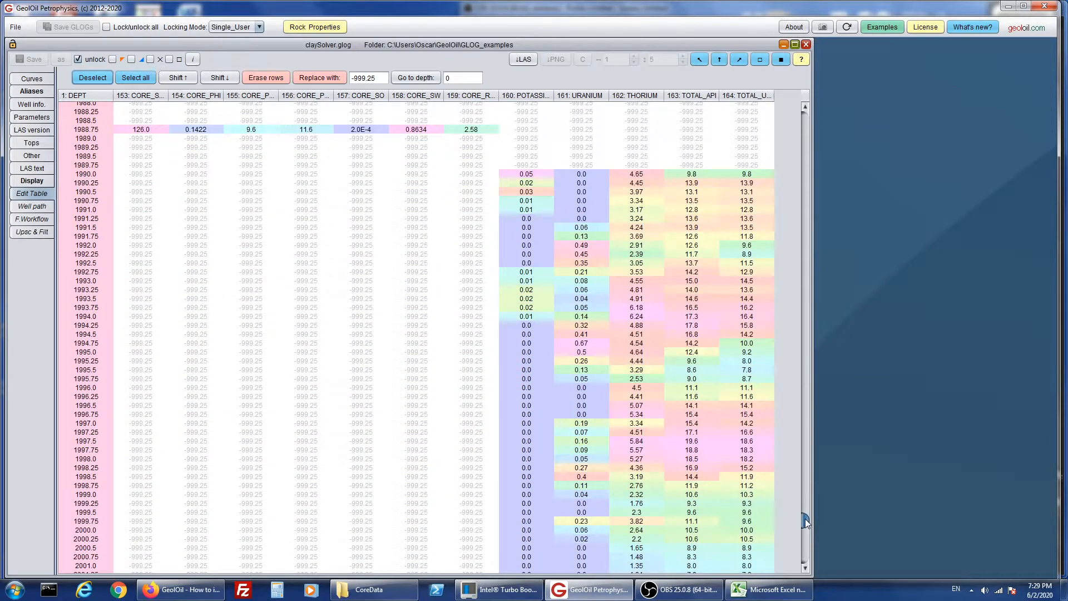
# - Highlight the URANIUM, TOTAL_API and THORIUM values at depth 1990 to examine them against the core samples, and clear the highlighting
pyautogui.click(585, 174)
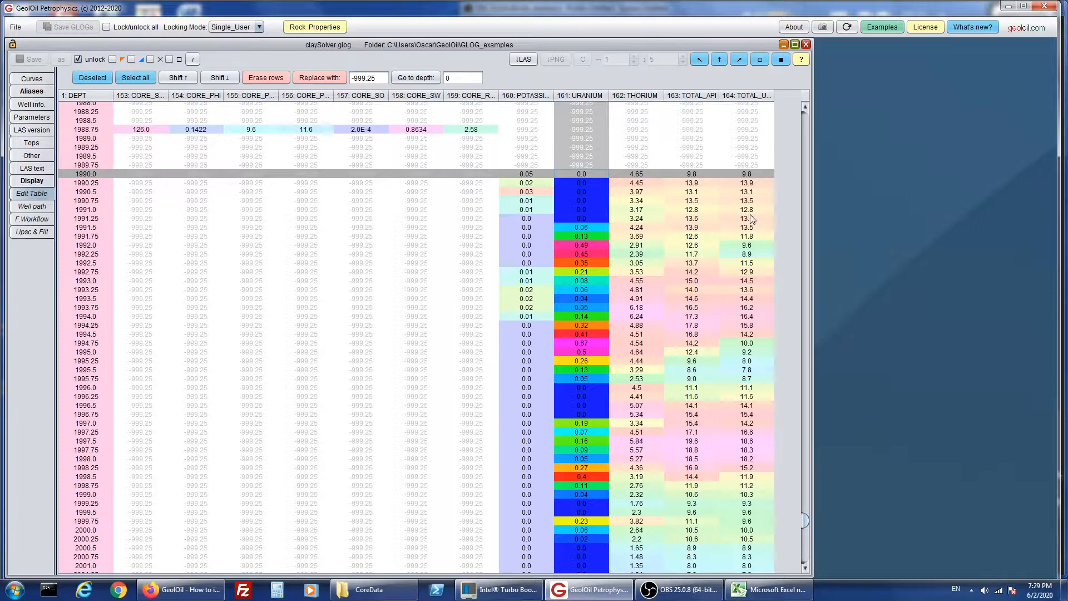
pyautogui.click(698, 178)
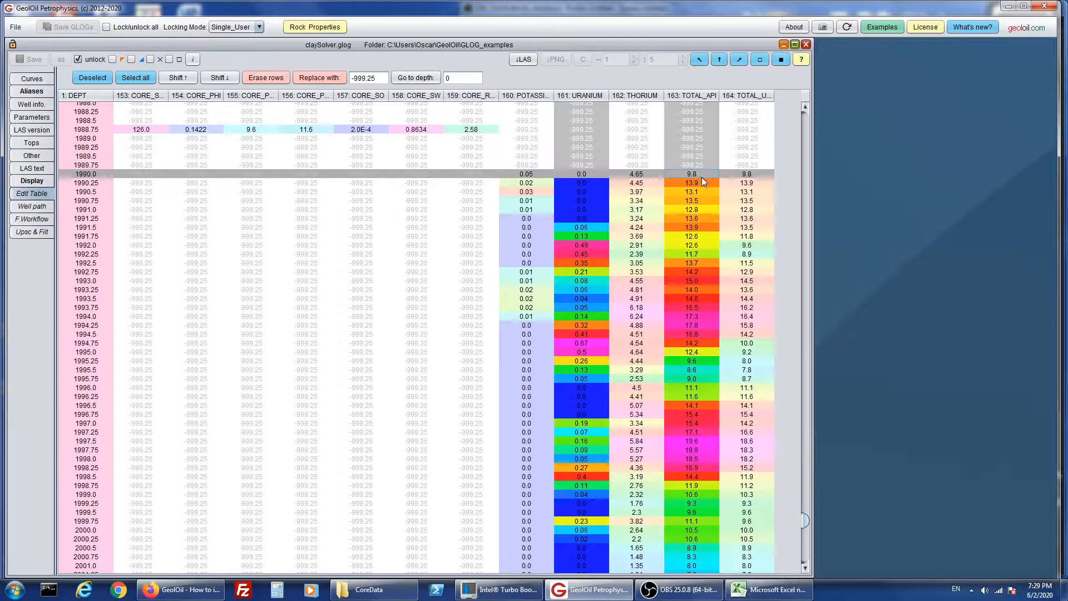
pyautogui.click(640, 179)
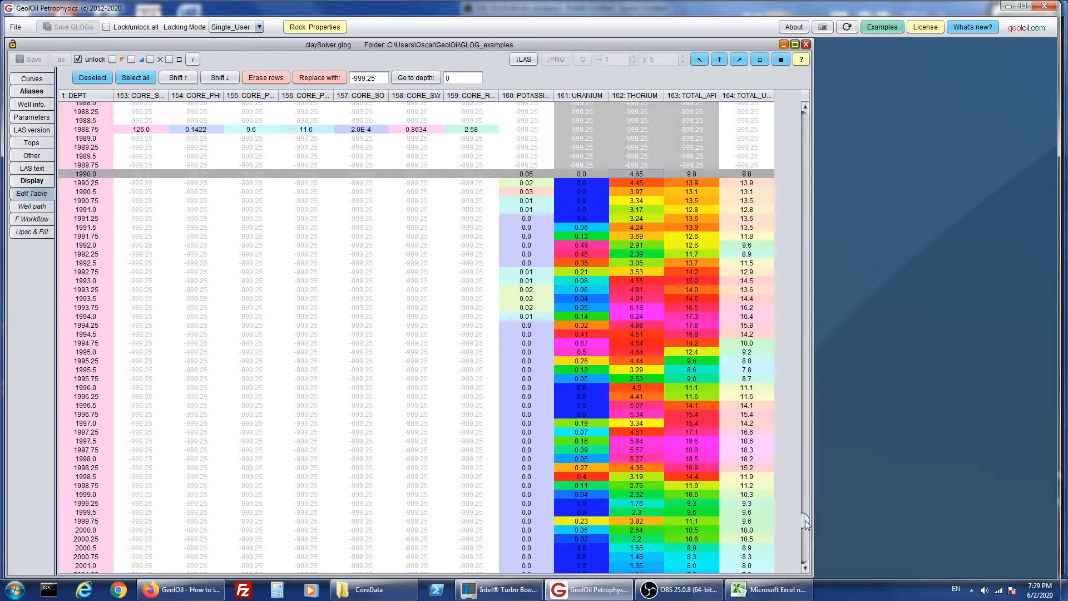
pyautogui.moveTo(805, 520)
pyautogui.mouseDown()
pyautogui.moveTo(807, 533)
pyautogui.moveTo(808, 520)
pyautogui.mouseUp()
pyautogui.moveTo(808, 489); pyautogui.dragTo(792, 515)
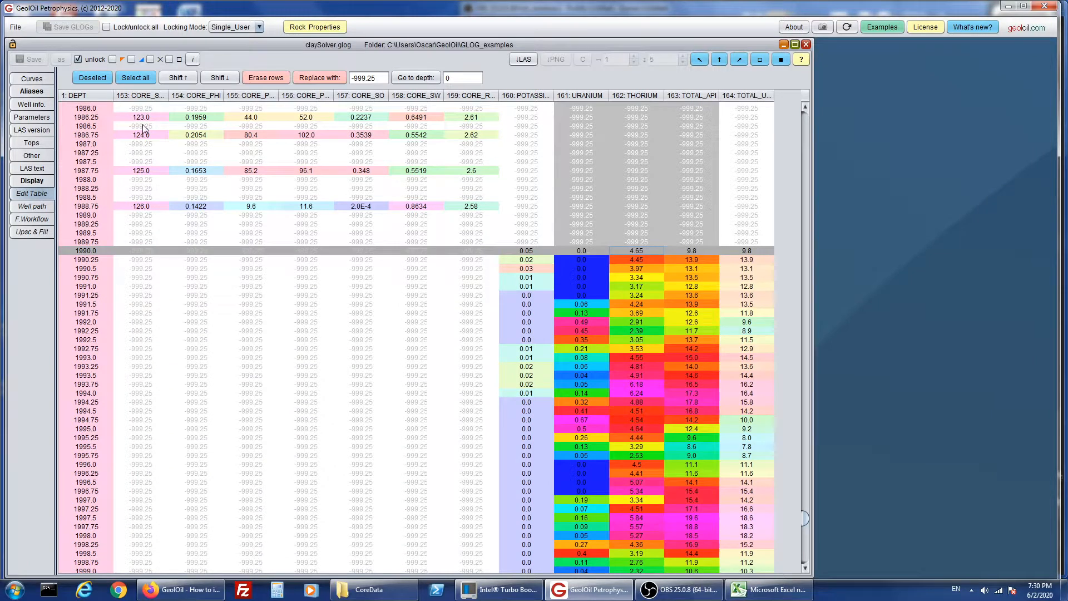
pyautogui.click(95, 82)
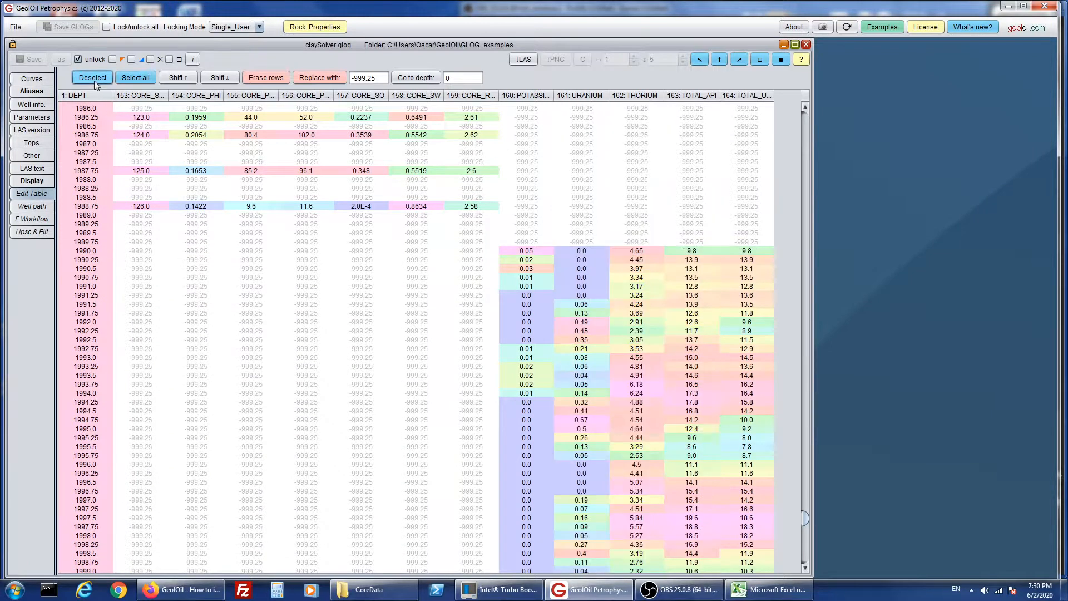
# - Select the whole table and the URANIUM value at depth 1990.25 in turn, clearing the selection each time
pyautogui.click(145, 82)
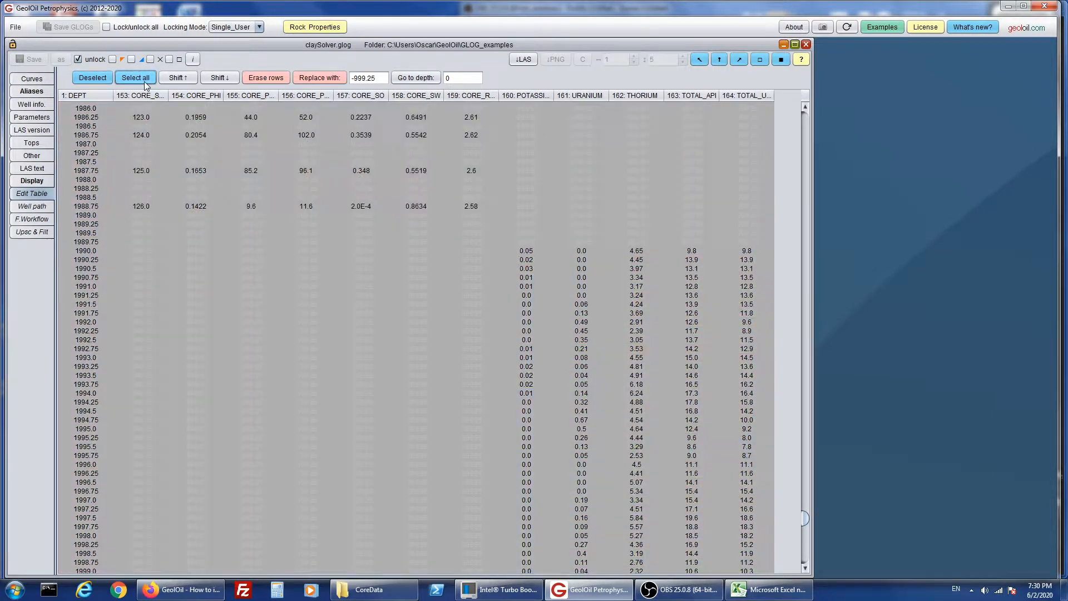
pyautogui.click(103, 81)
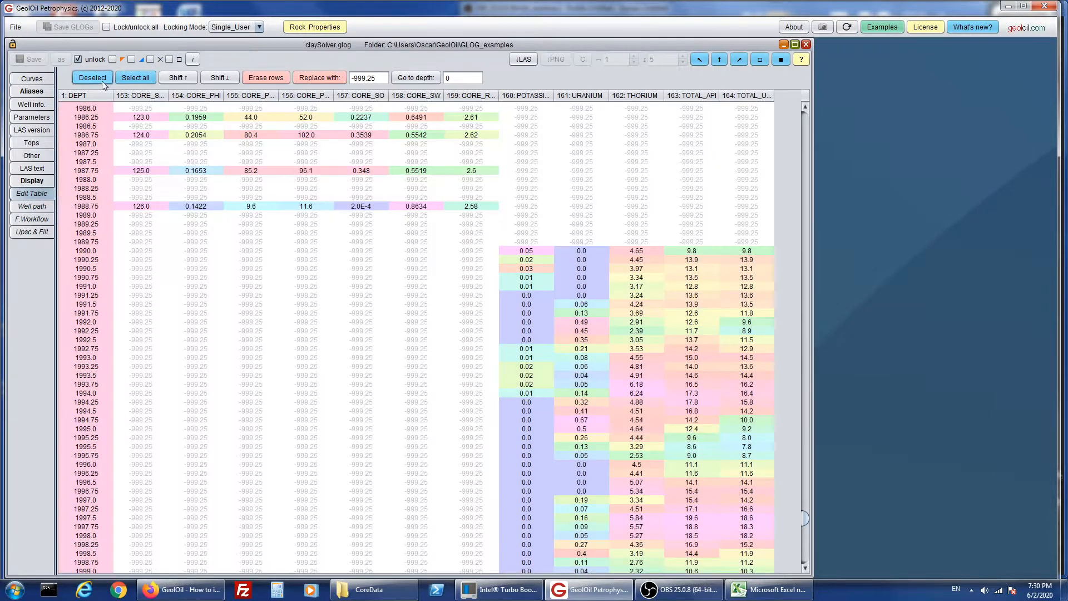
pyautogui.click(591, 260)
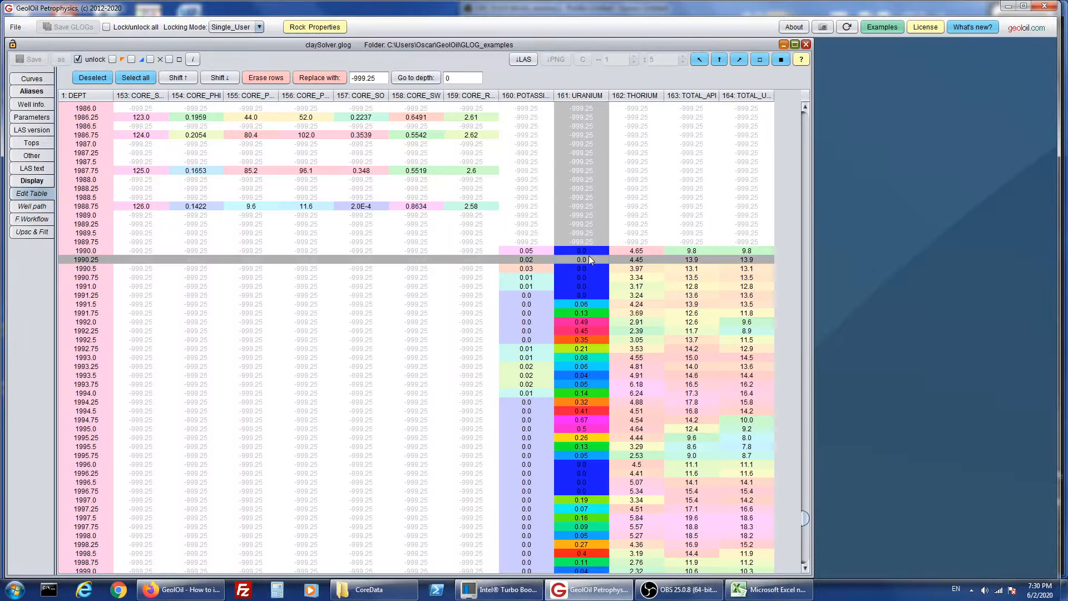
pyautogui.click(103, 81)
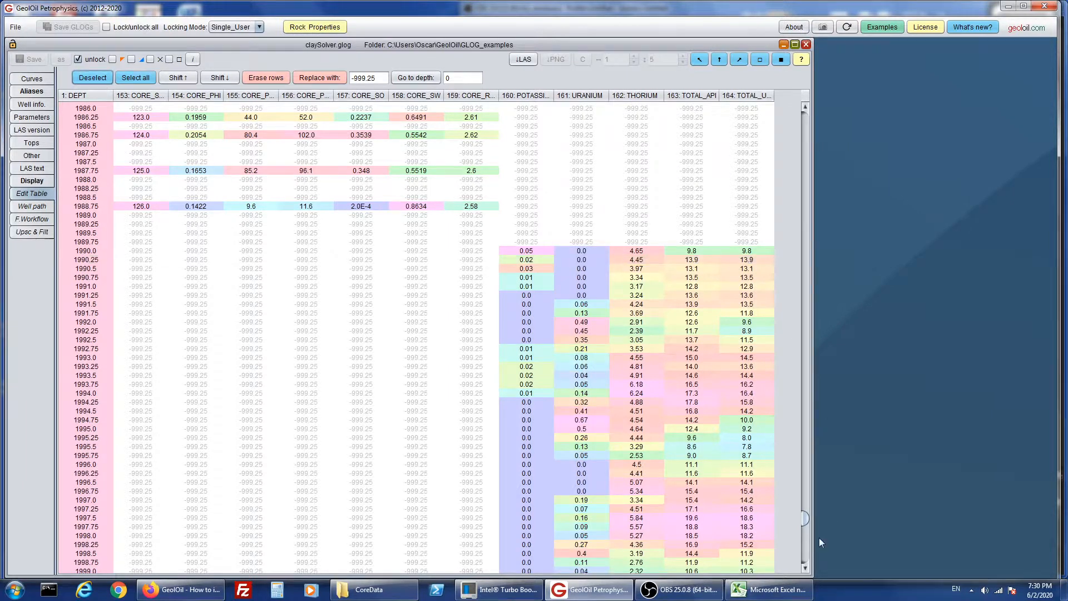
pyautogui.moveTo(807, 524); pyautogui.dragTo(817, 105)
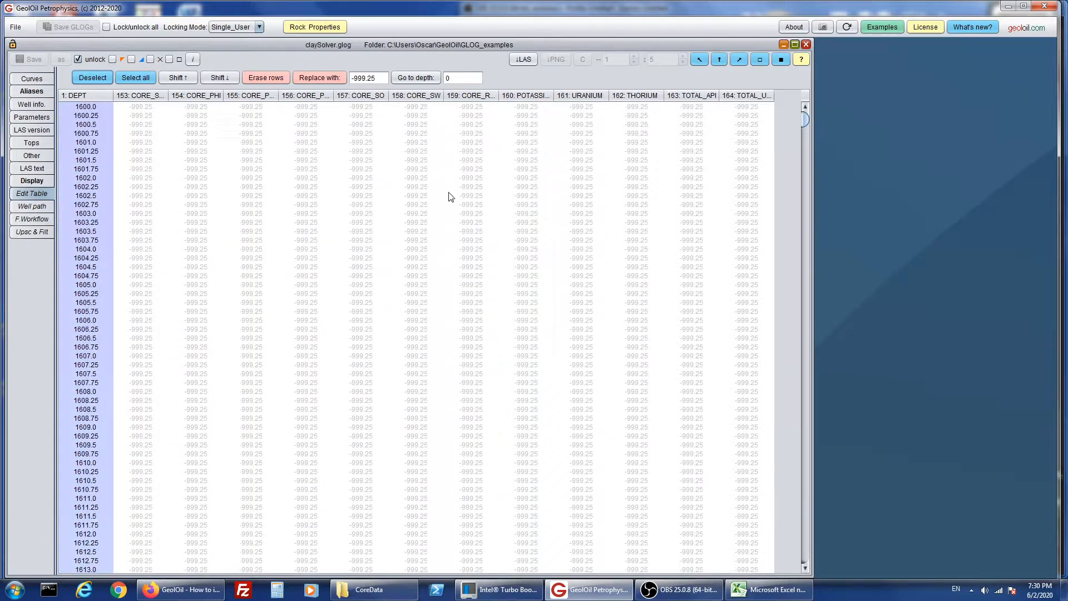
# - Locate the CORE_PHI and CORE_PERMK entries among the imported core curves in the curve list
pyautogui.click(35, 79)
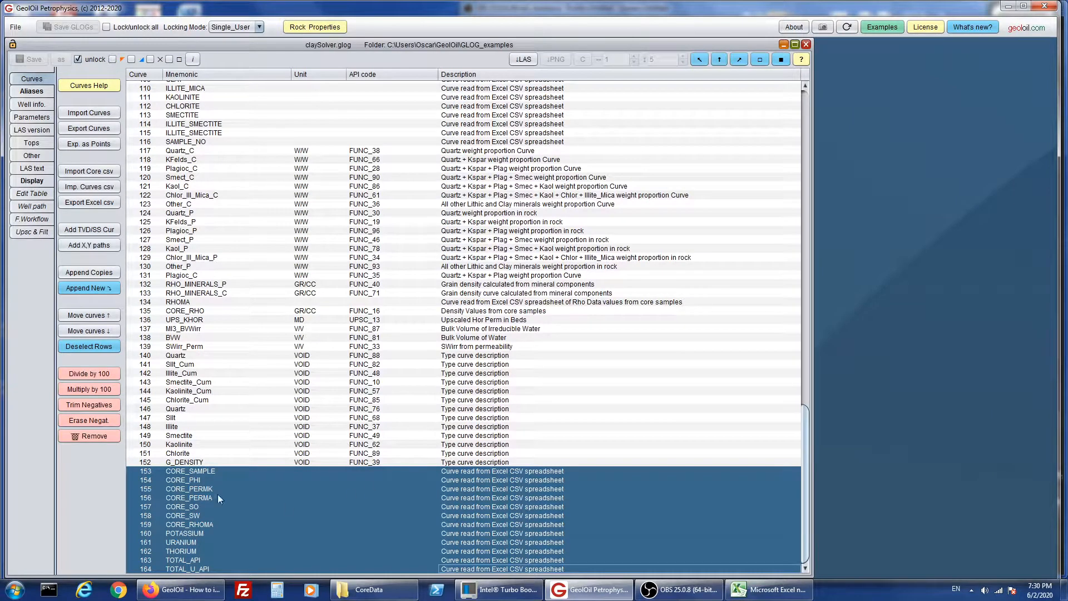
pyautogui.click(139, 482)
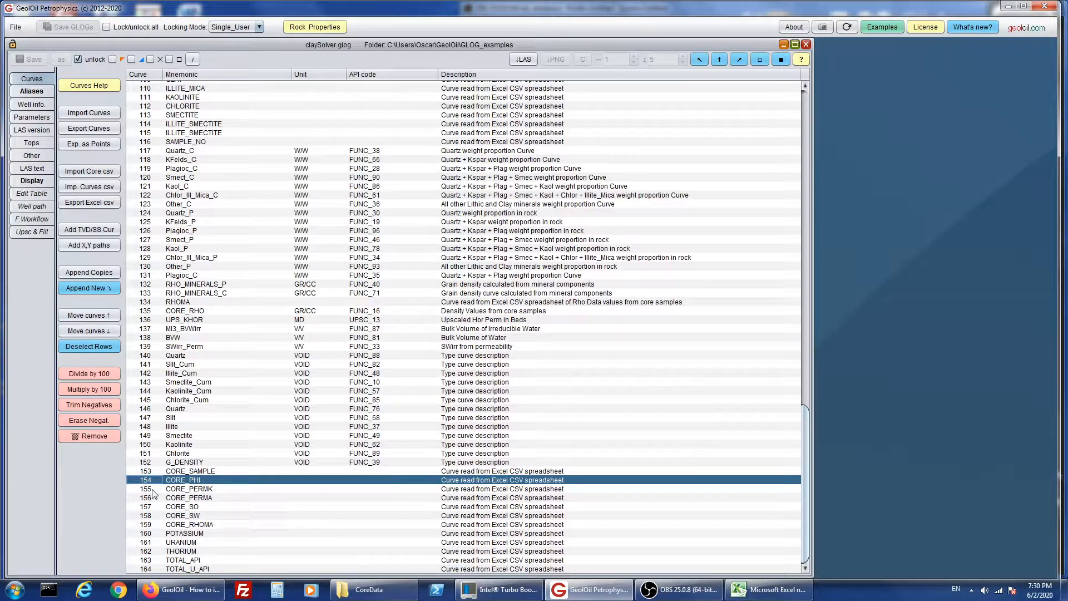
pyautogui.click(152, 490)
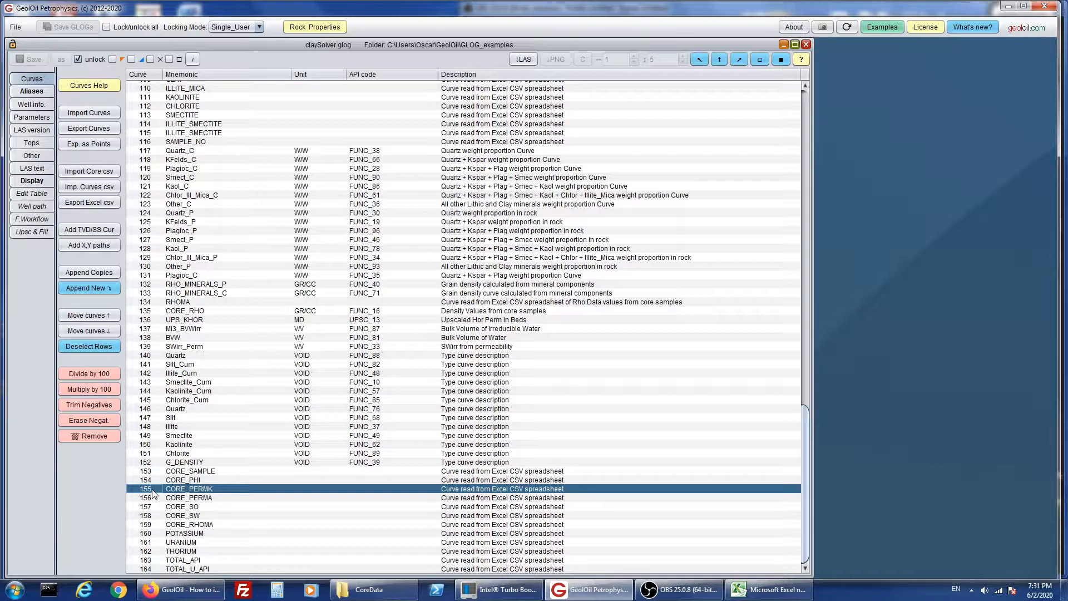
pyautogui.click(150, 481)
pyautogui.click(148, 490)
# - Assign the CORE_PHI curve to the Pore Space track in the display's track setup
pyautogui.click(40, 185)
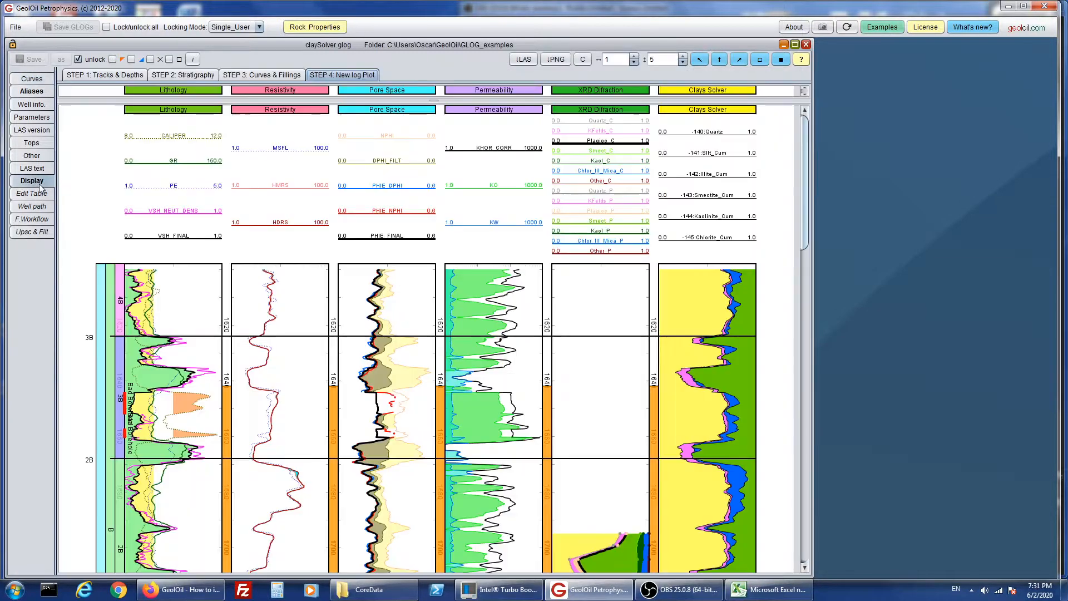
pyautogui.click(117, 77)
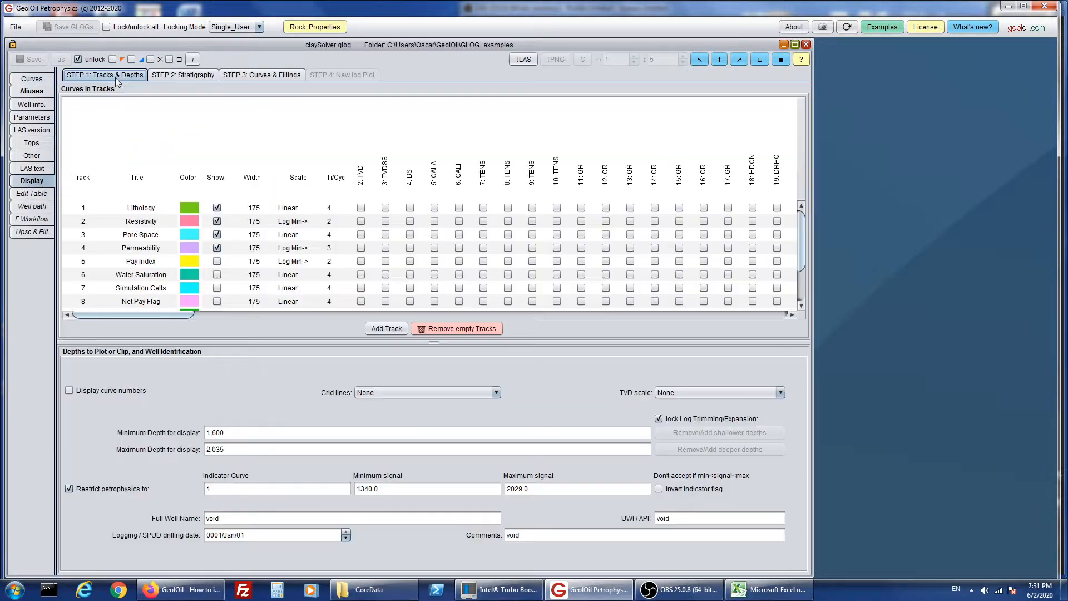
pyautogui.click(83, 238)
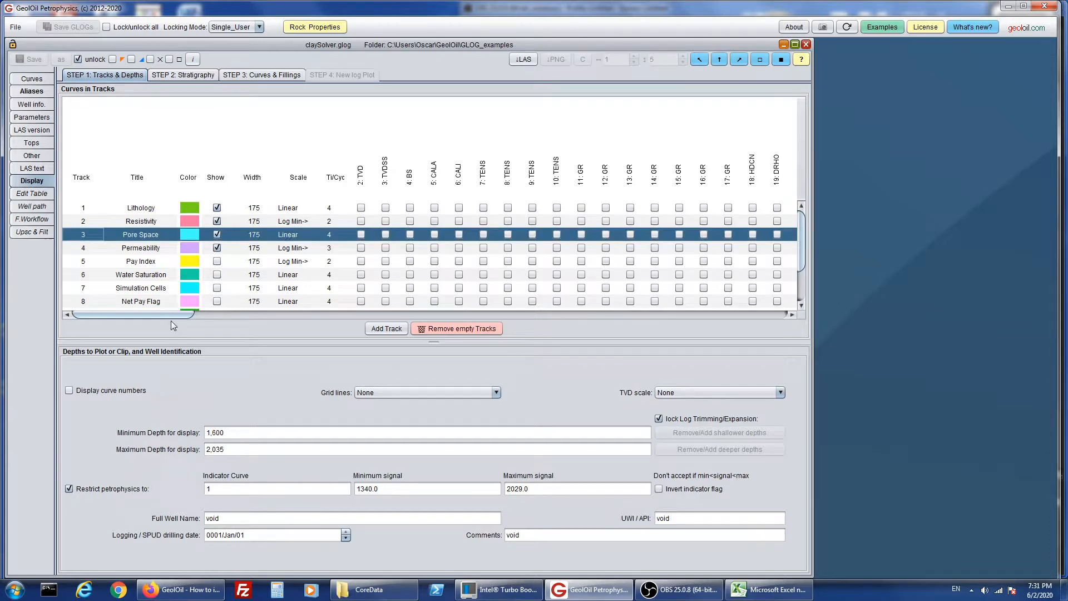
pyautogui.moveTo(149, 315); pyautogui.dragTo(739, 351)
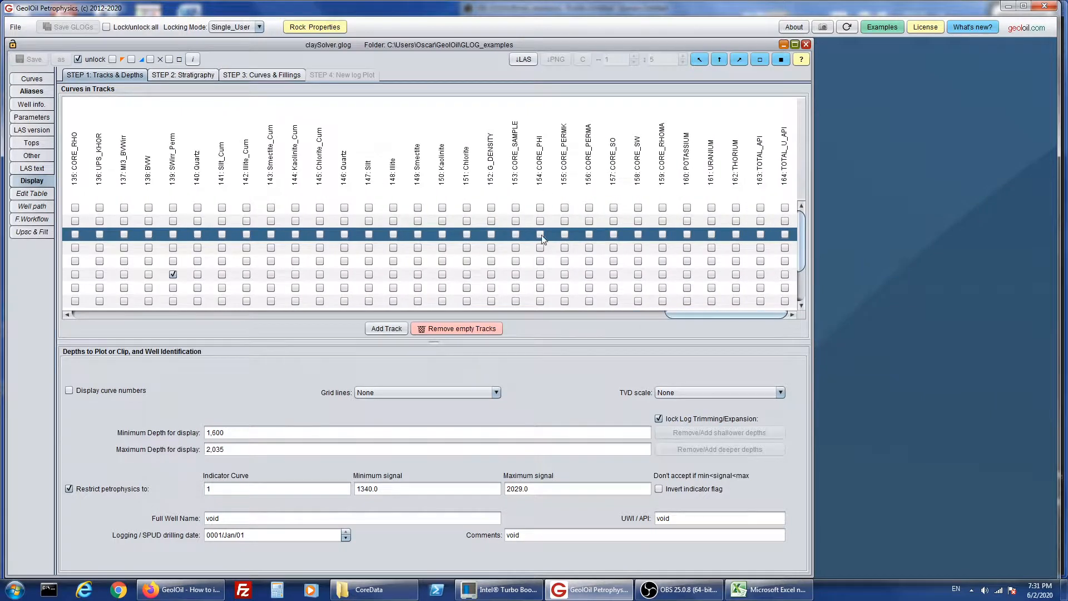
pyautogui.click(732, 317)
# - Assign the CORE_PERMK curve to the Permeability track
pyautogui.moveTo(732, 317); pyautogui.dragTo(135, 338)
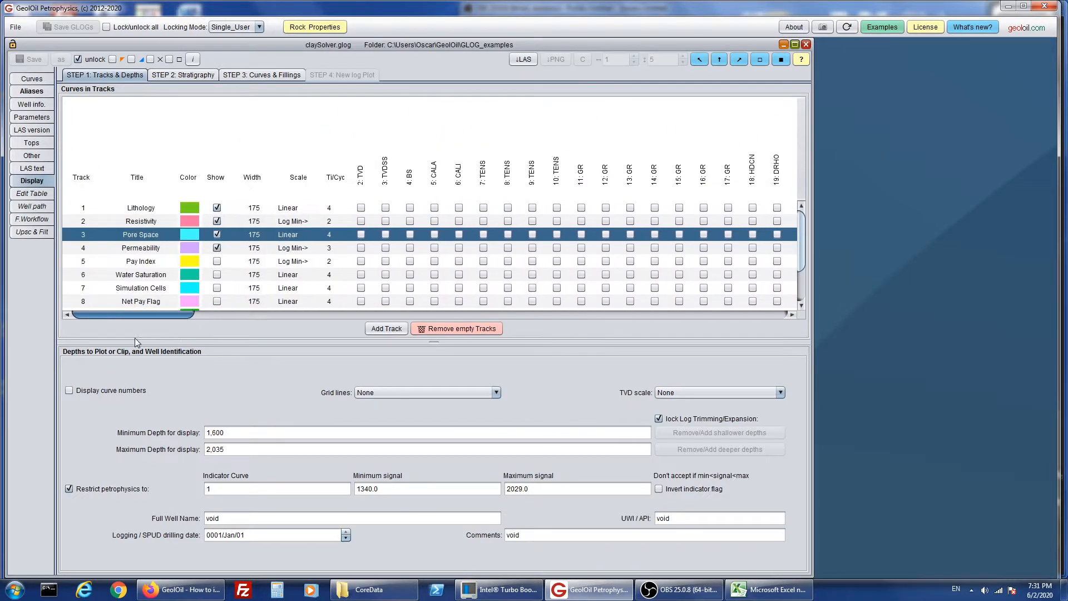
pyautogui.click(86, 250)
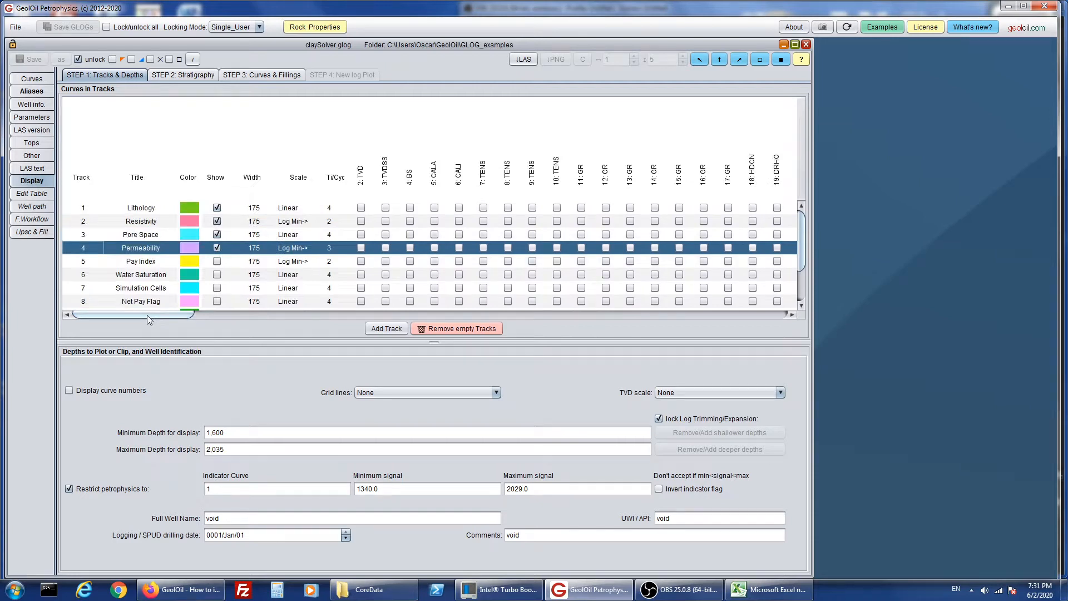
pyautogui.moveTo(147, 314); pyautogui.dragTo(749, 352)
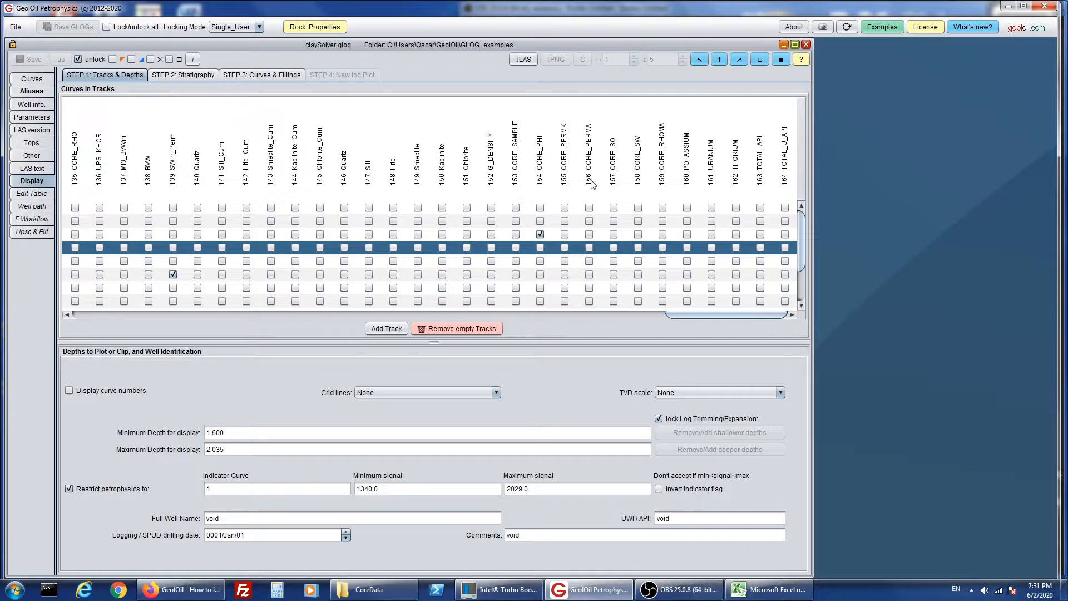
pyautogui.click(565, 248)
# - Review the stratigraphy zones, markers and intervals defined for the log display
pyautogui.click(205, 79)
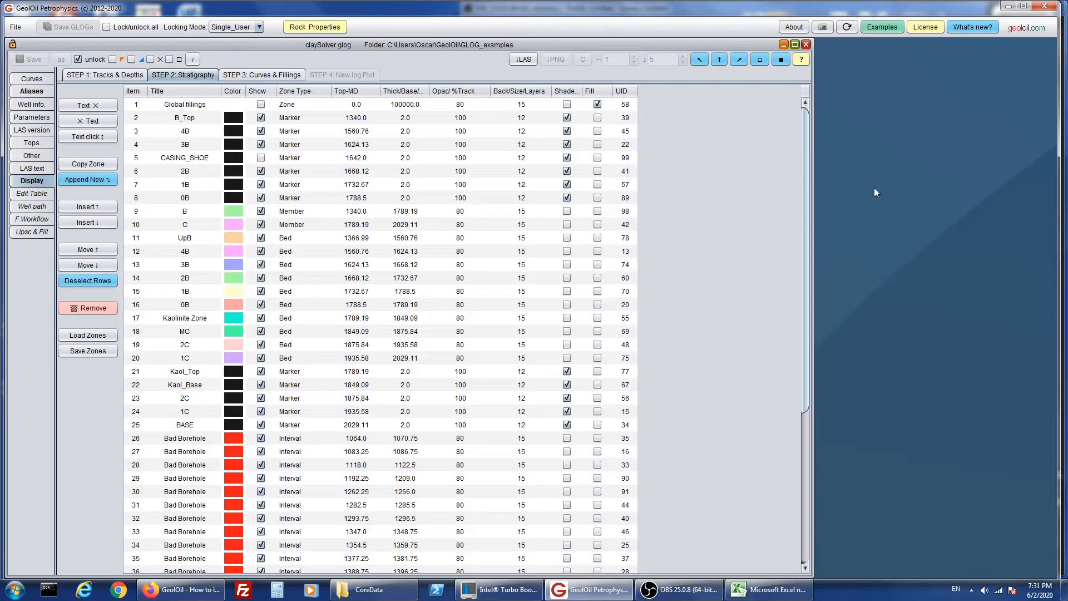
pyautogui.scroll(-1, 803, 333)
pyautogui.moveTo(803, 328); pyautogui.dragTo(782, 300)
# - Set the CORE_PHI curve's left clip to 0 and right clip to 0.6 in the curve specifications
pyautogui.click(276, 74)
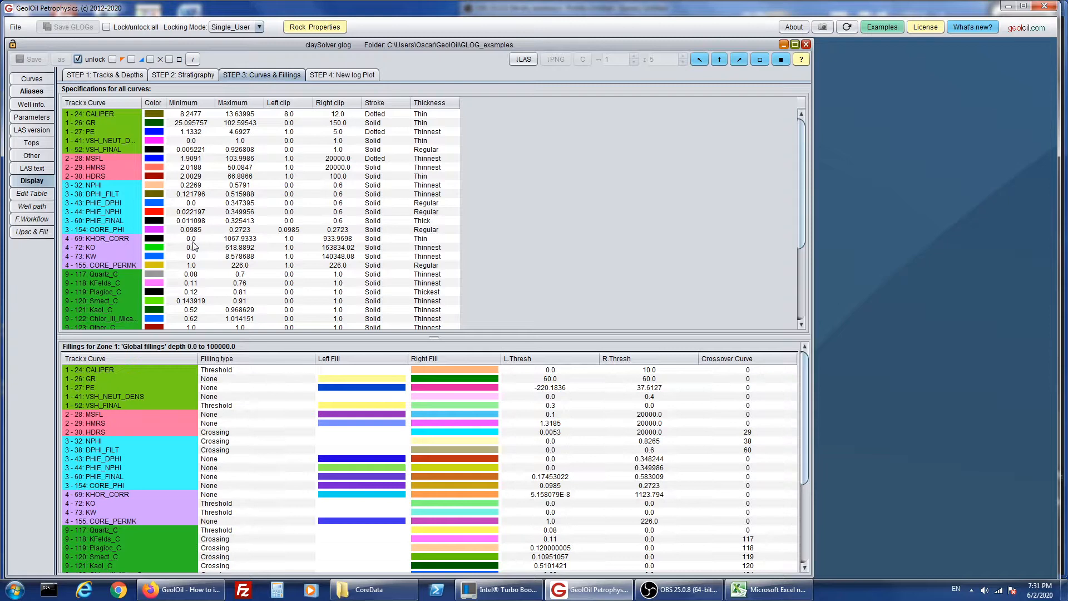
pyautogui.click(77, 230)
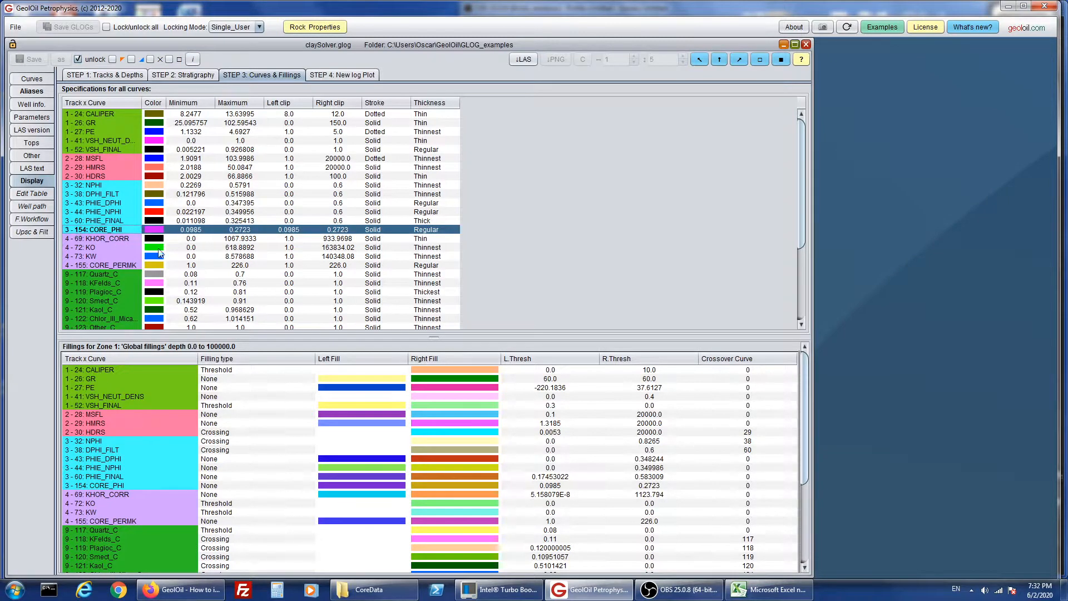
pyautogui.click(106, 266)
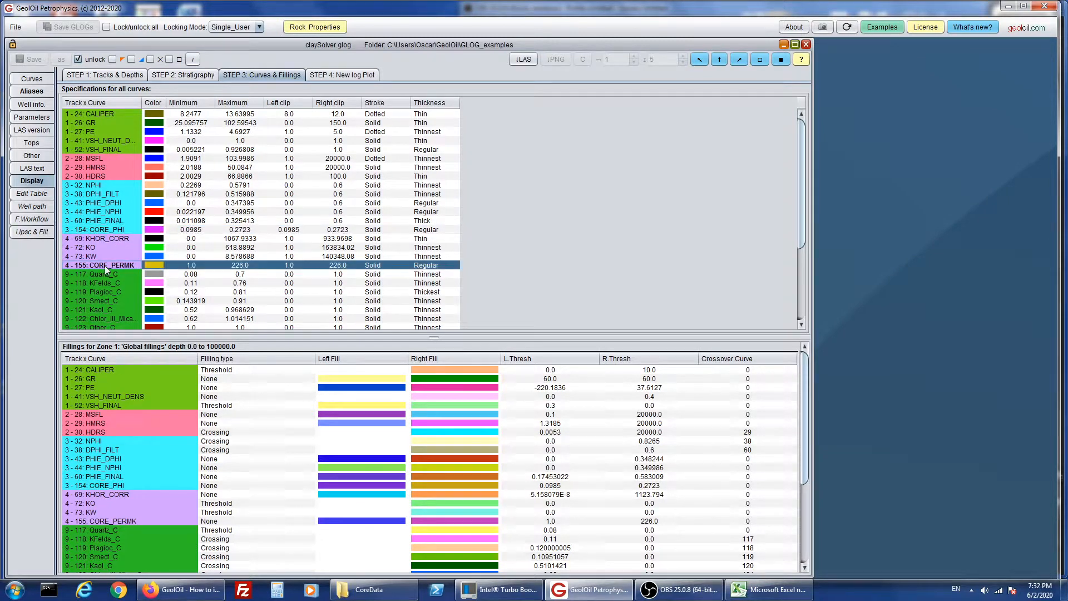
pyautogui.click(98, 230)
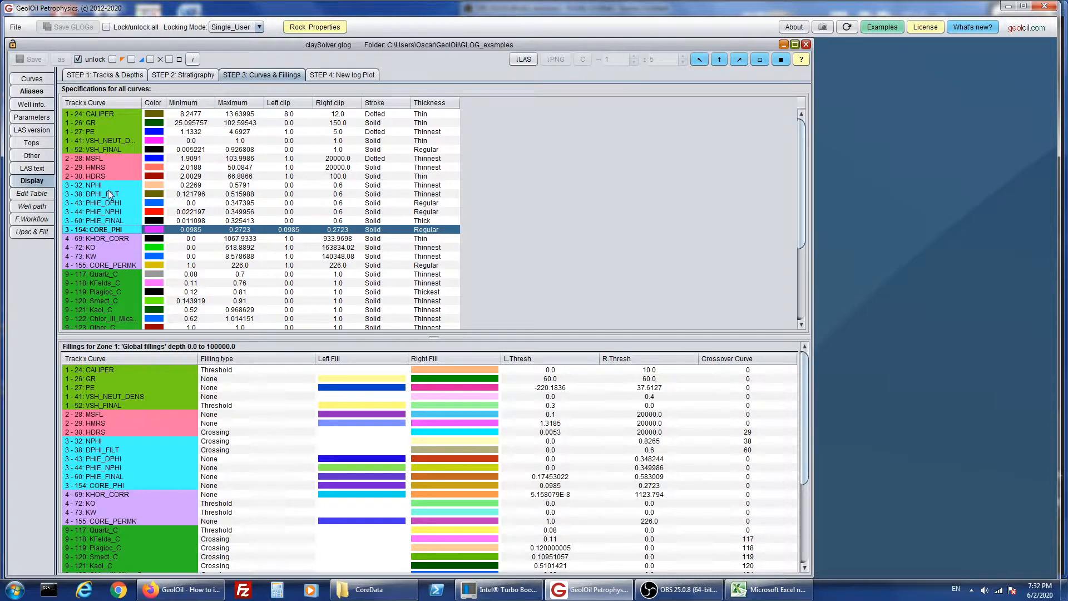
pyautogui.doubleClick(300, 232)
pyautogui.write('0')
pyautogui.press('Return')
pyautogui.doubleClick(334, 230)
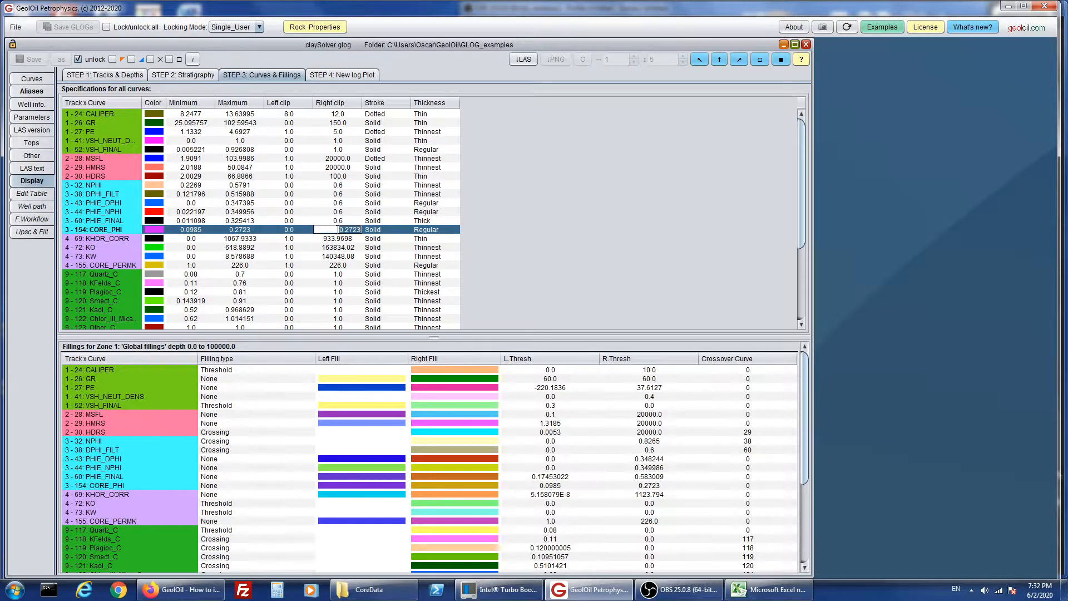
pyautogui.write('0.6')
pyautogui.press('Return')
# - Set the CORE_PHI curve's stroke to Points and its thickness to Thick
pyautogui.click(381, 229)
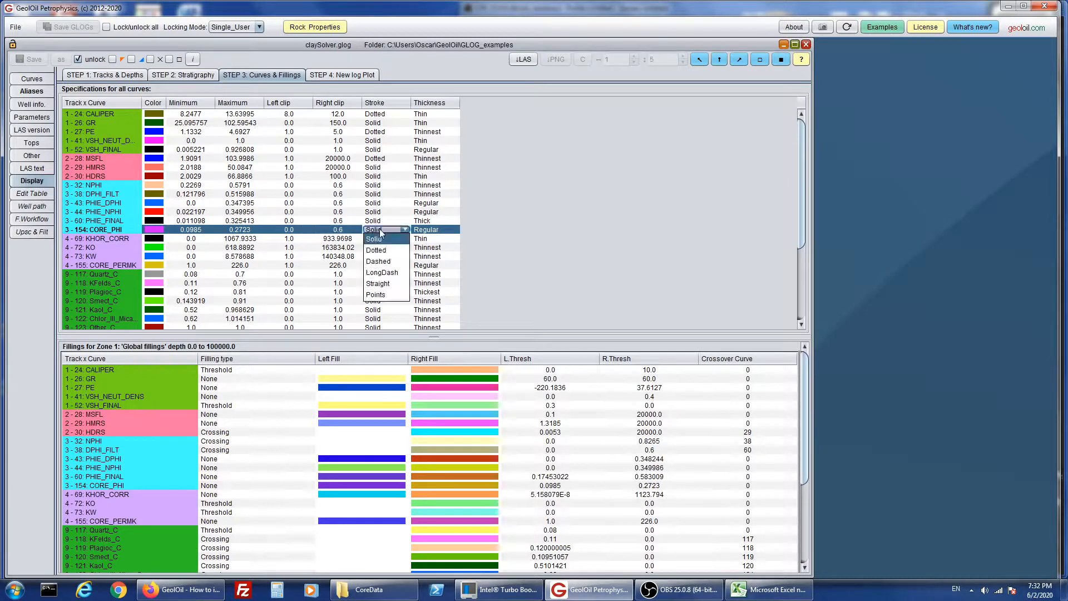
pyautogui.click(378, 295)
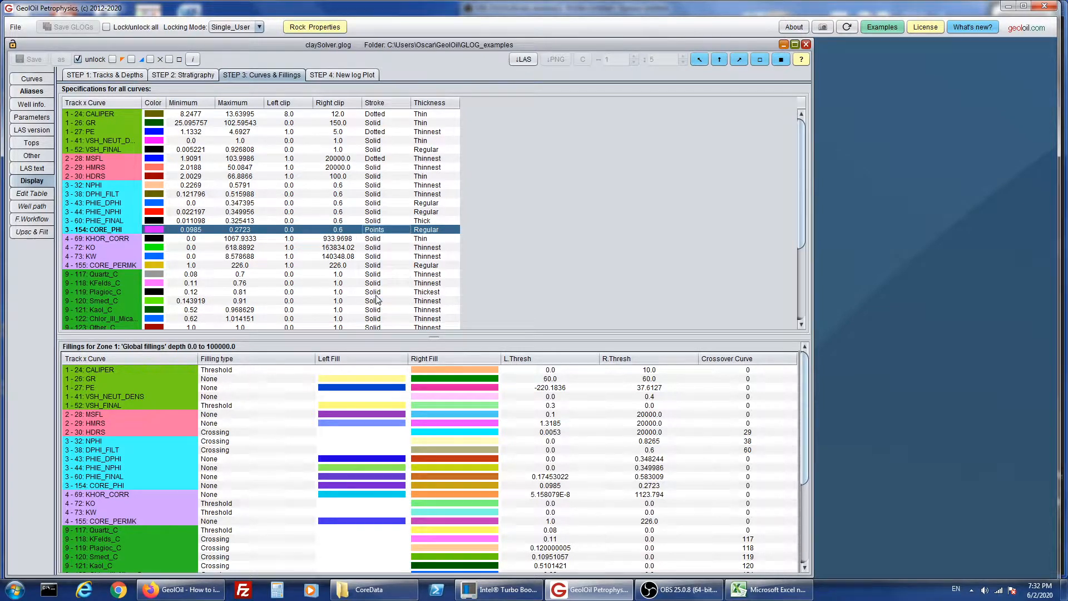
pyautogui.click(438, 230)
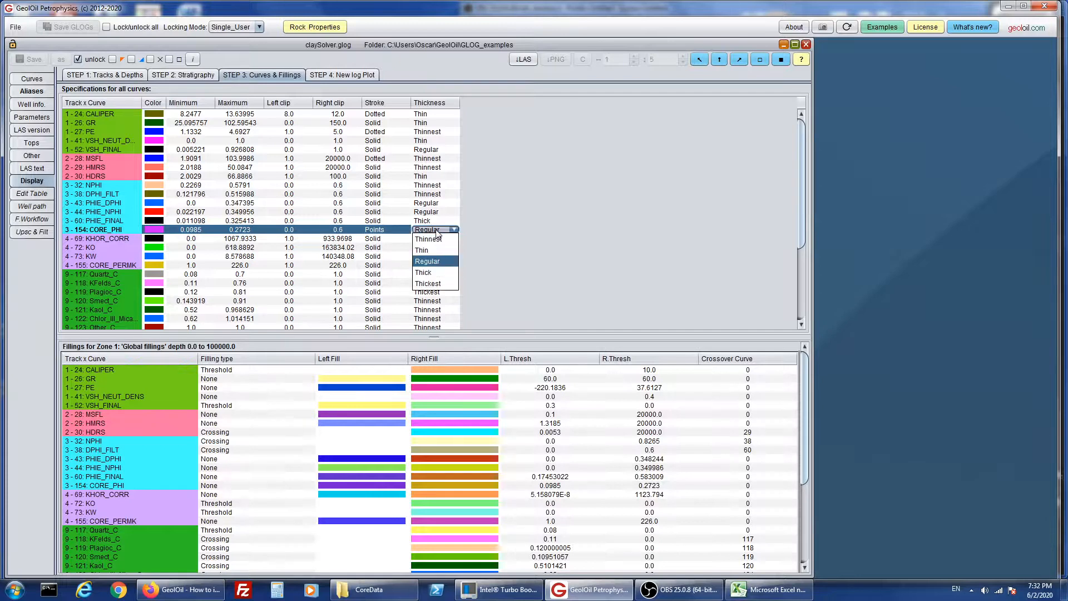
pyautogui.click(432, 272)
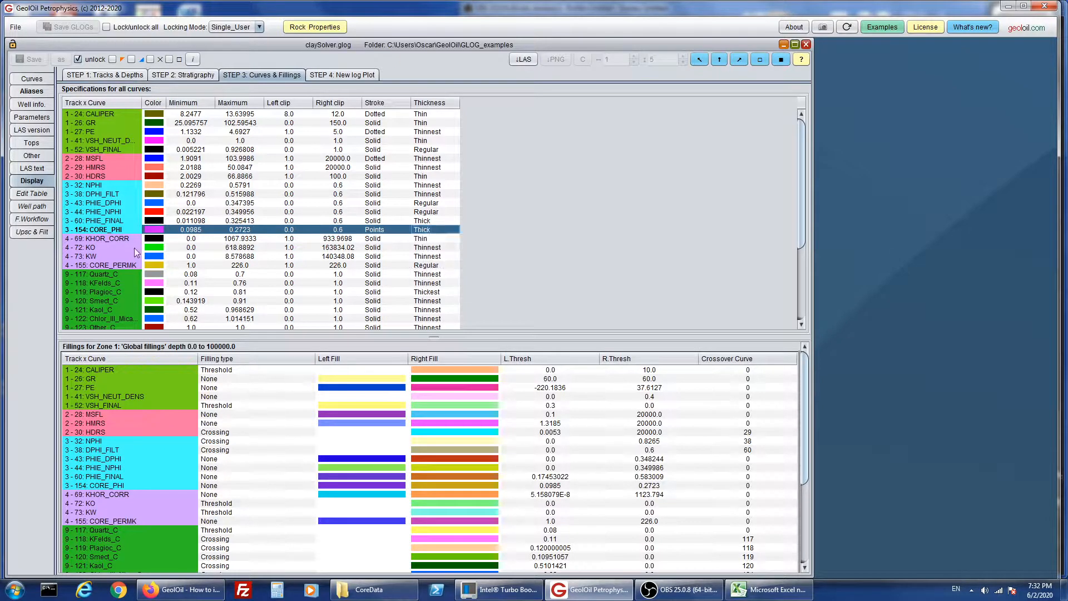
# - Change the CORE_PHI curve's color to a bright magenta swatch
pyautogui.click(118, 269)
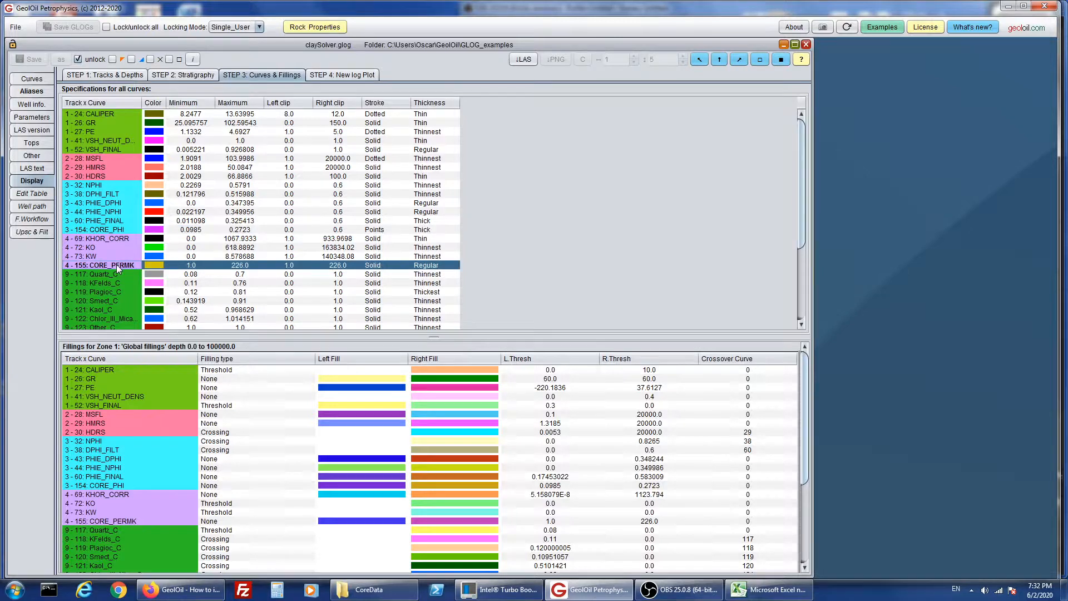
pyautogui.click(117, 231)
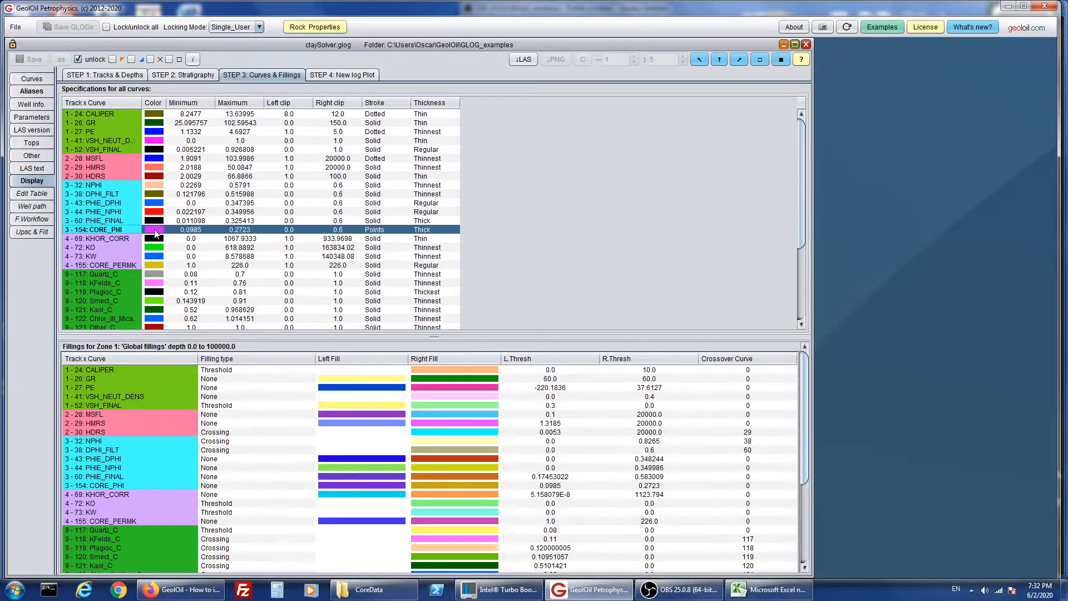
pyautogui.moveTo(155, 234)
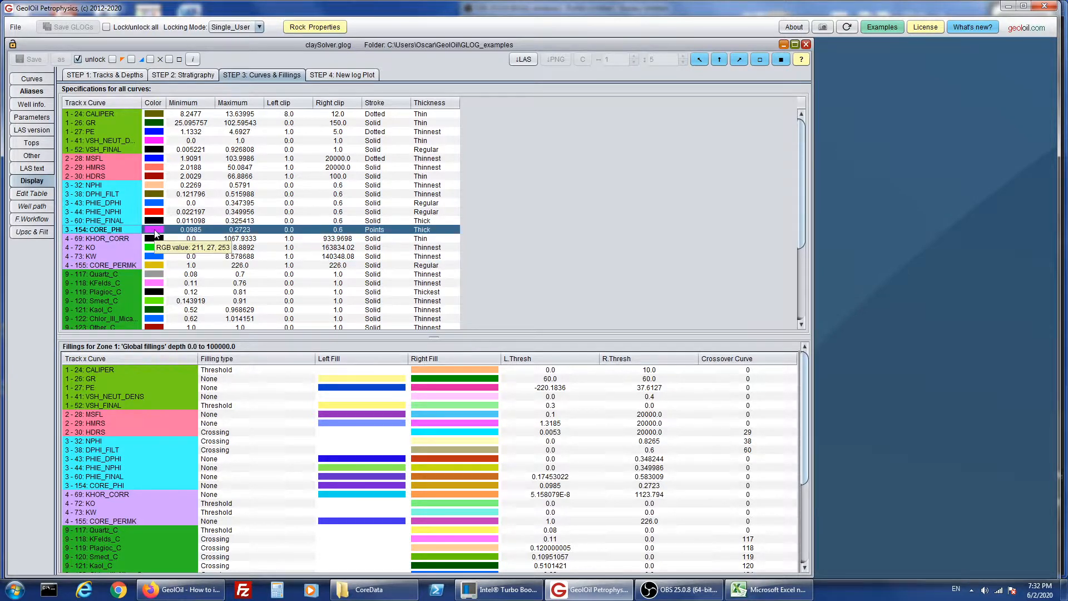
pyautogui.click(155, 231)
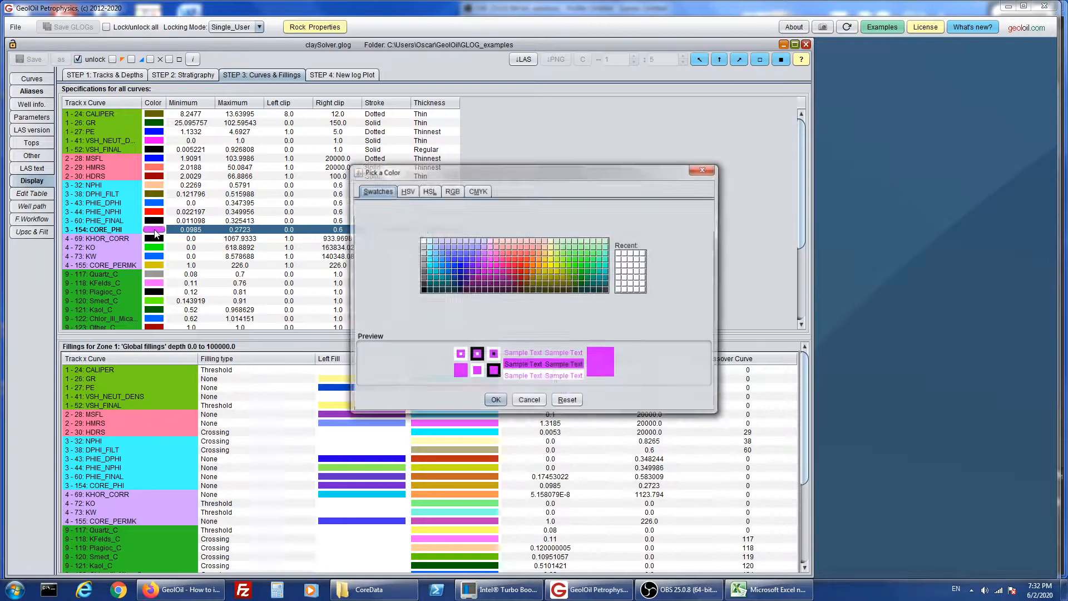
pyautogui.click(493, 271)
pyautogui.click(499, 397)
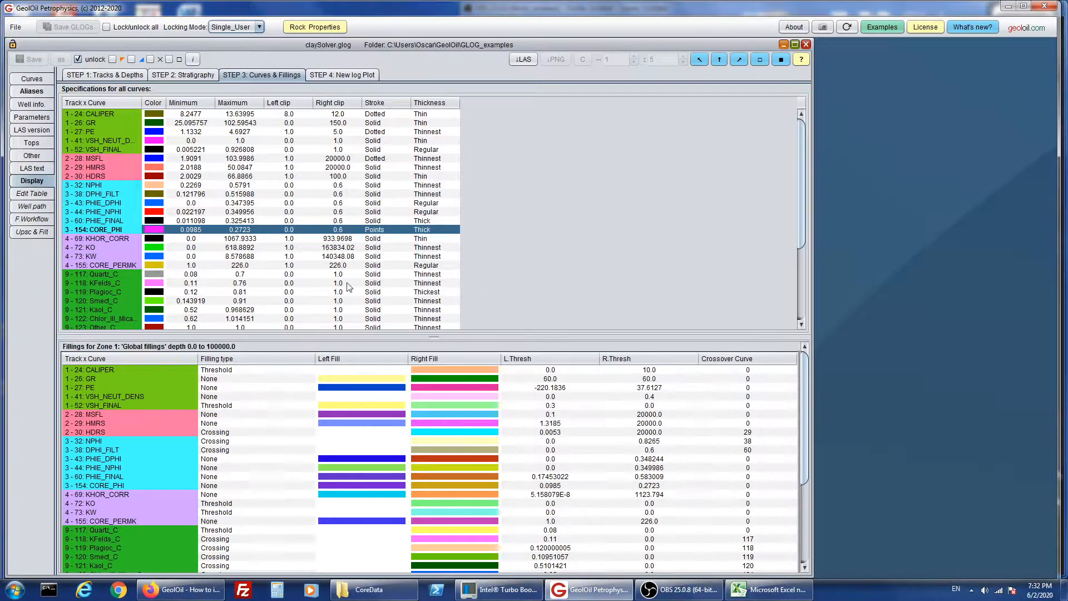
# - Change the CORE_PERMK curve's color to a bright red swatch in the curve specifications
pyautogui.click(104, 266)
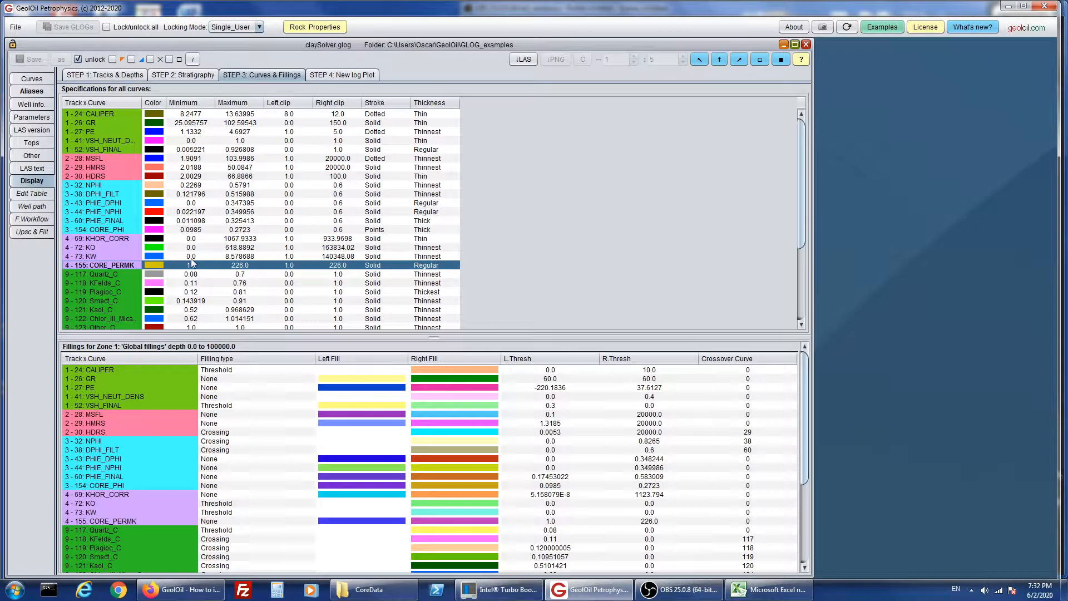
pyautogui.click(159, 264)
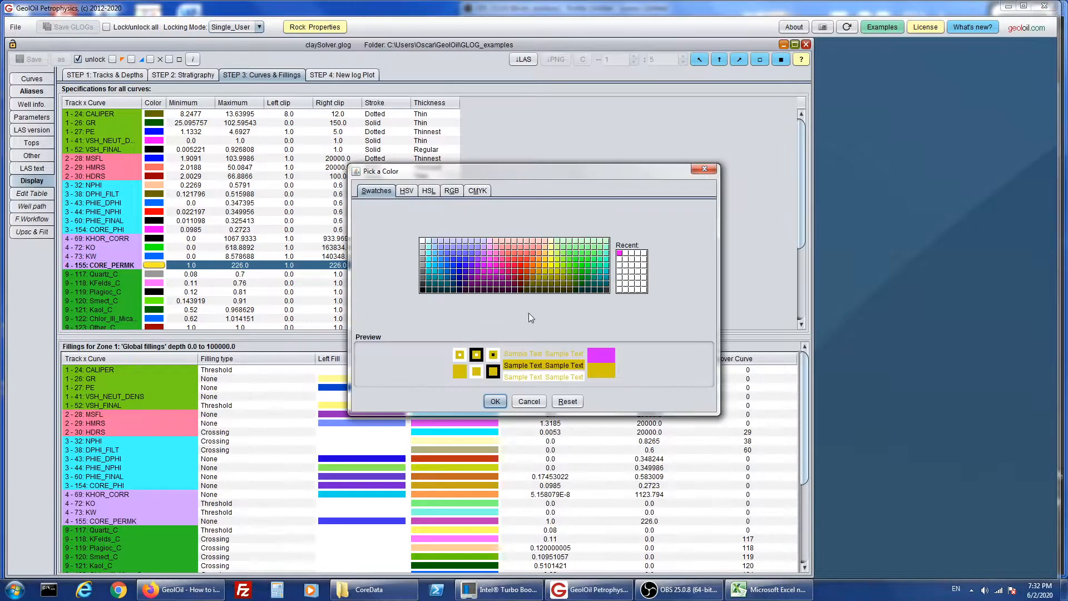
pyautogui.click(523, 269)
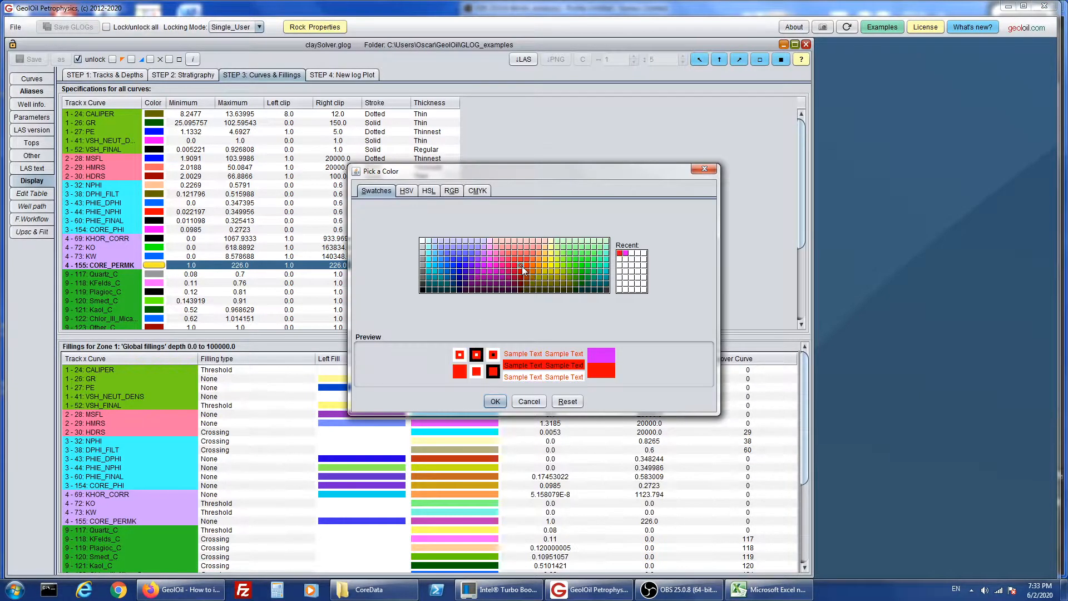
pyautogui.click(495, 403)
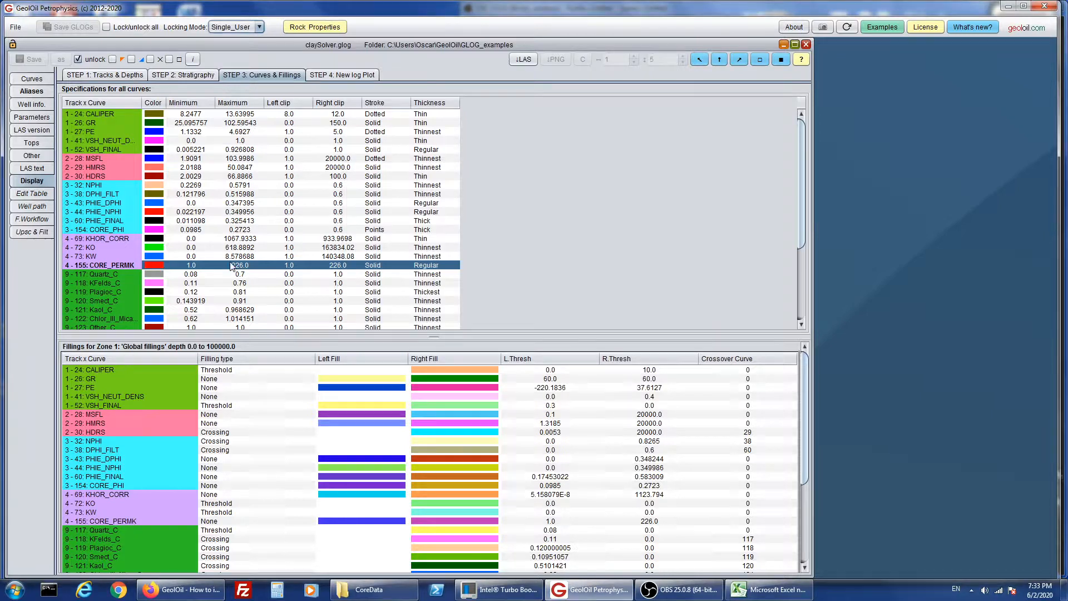
# - Set the CORE_PERMK curve's stroke to Points and its thickness to Thick
pyautogui.click(375, 266)
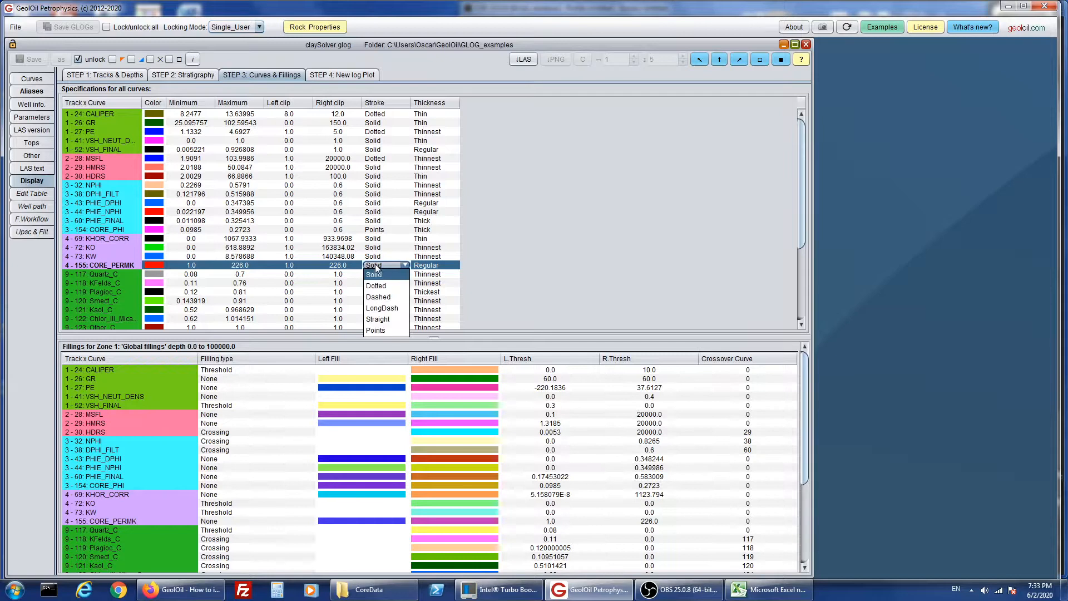
pyautogui.click(384, 329)
pyautogui.click(436, 267)
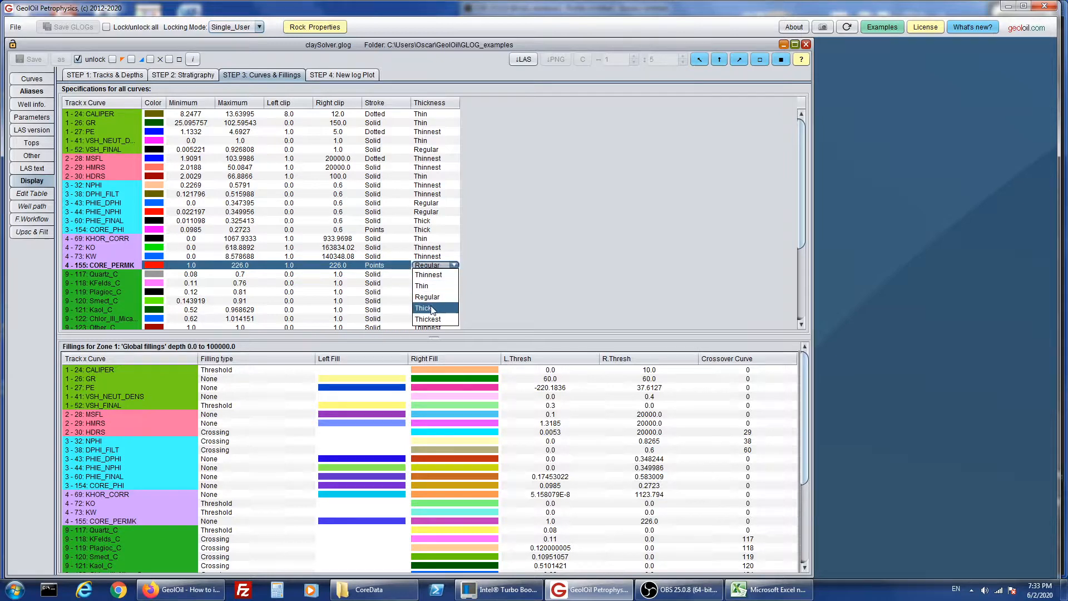
pyautogui.click(433, 308)
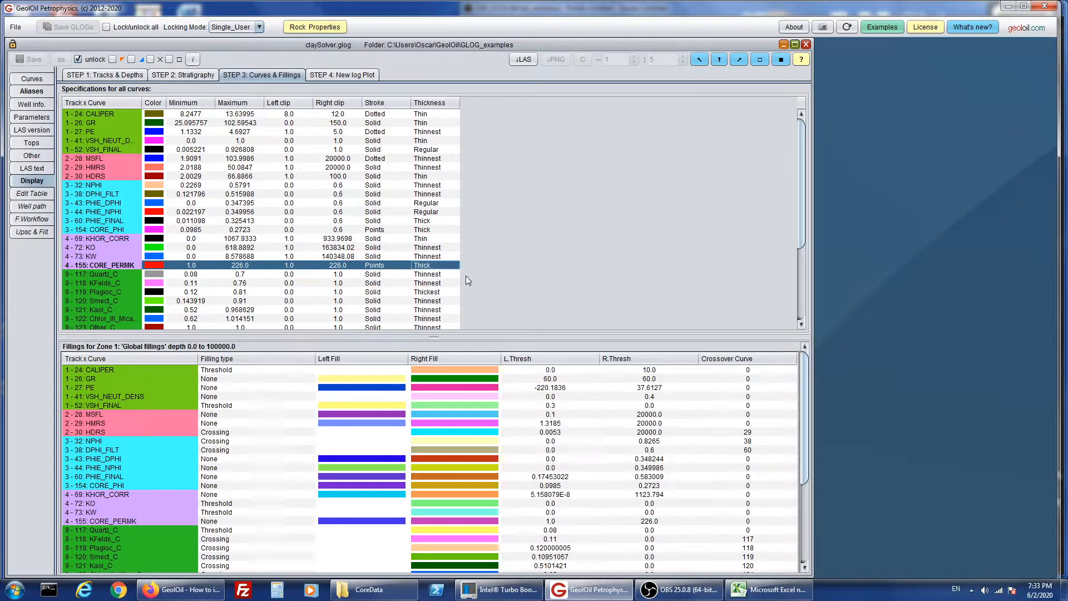
# - Generate a new log plot and examine the core porosity and permeability points down the Pore Space and Permeability tracks
pyautogui.click(360, 77)
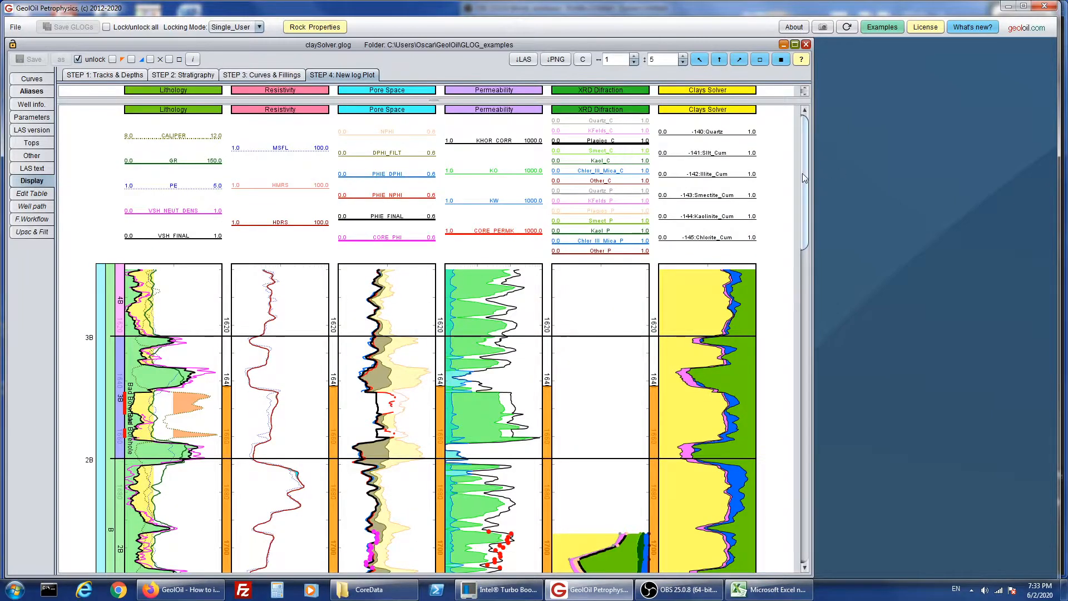
pyautogui.moveTo(802, 173); pyautogui.dragTo(797, 271)
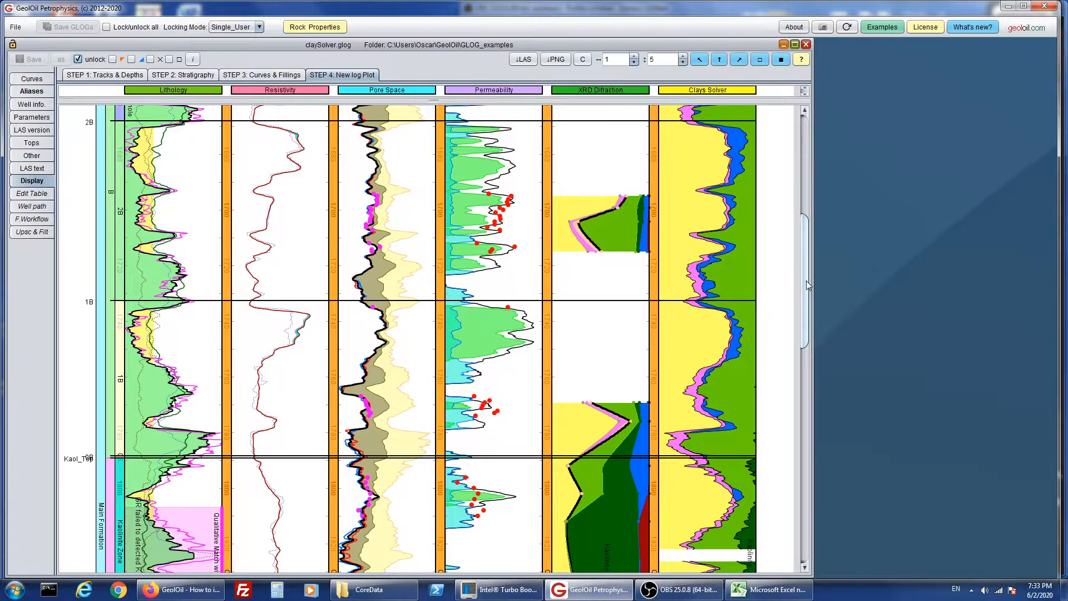
pyautogui.moveTo(806, 281); pyautogui.dragTo(798, 396)
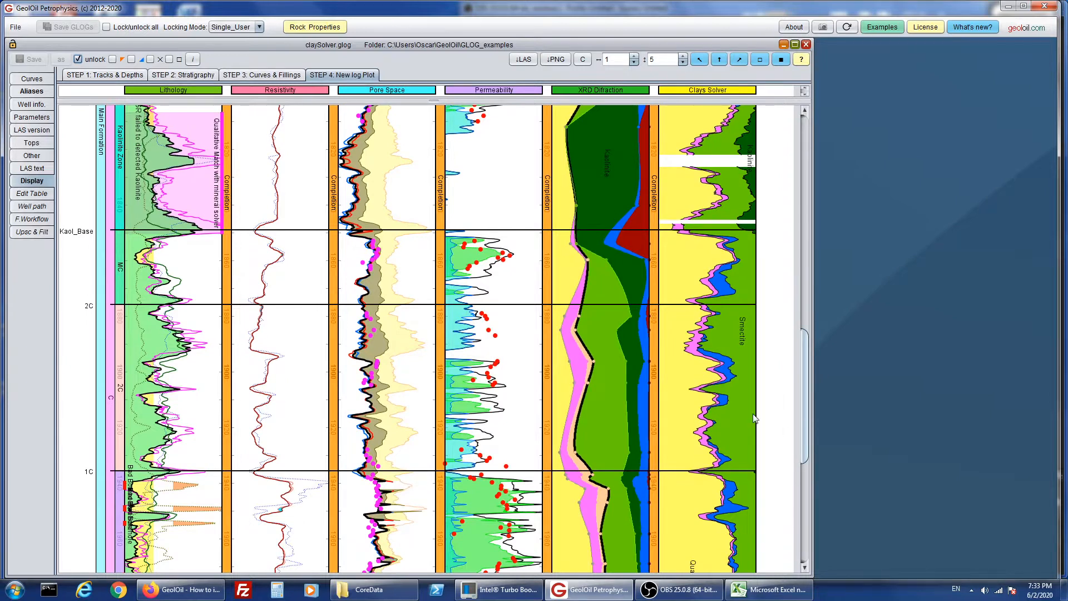
pyautogui.moveTo(801, 410)
pyautogui.mouseDown()
pyautogui.moveTo(806, 473)
pyautogui.moveTo(813, 409)
pyautogui.mouseUp()
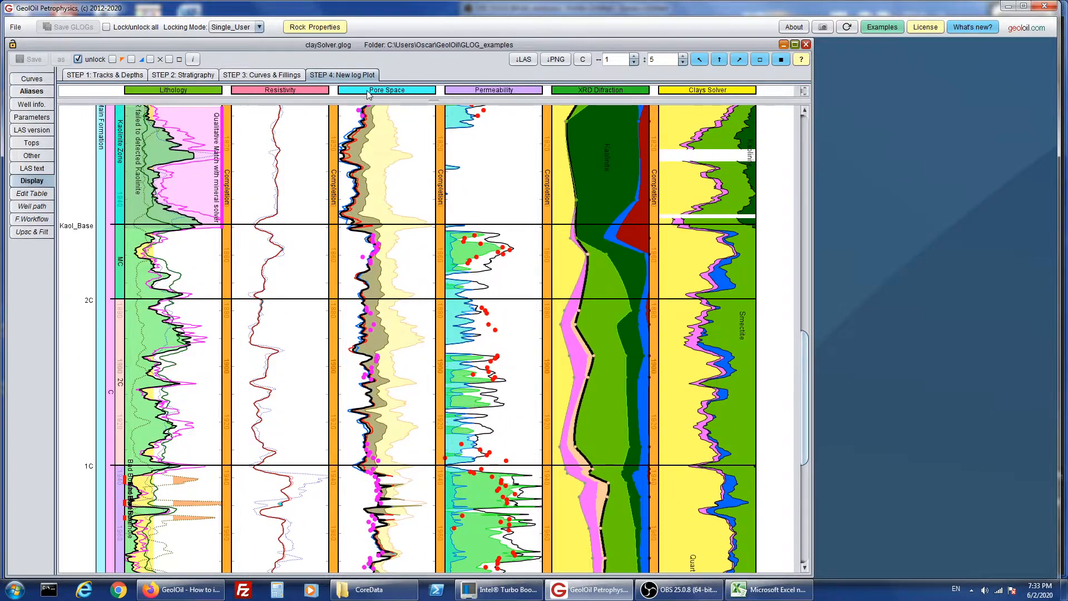
# - Change the CORE_PHI curve's color to a medium blue swatch in the curve specifications
pyautogui.click(269, 76)
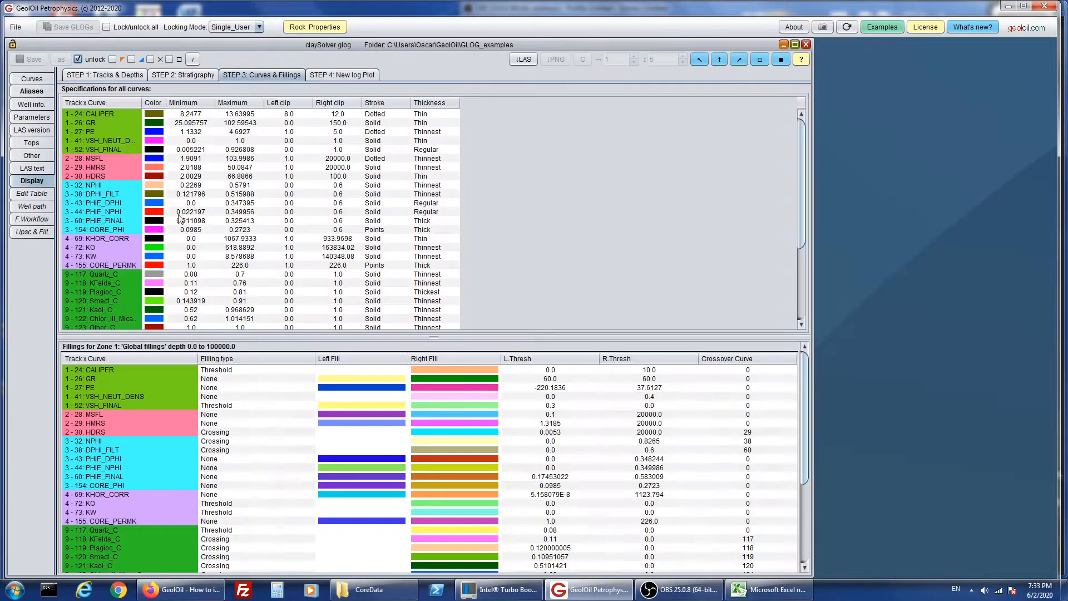
pyautogui.click(155, 229)
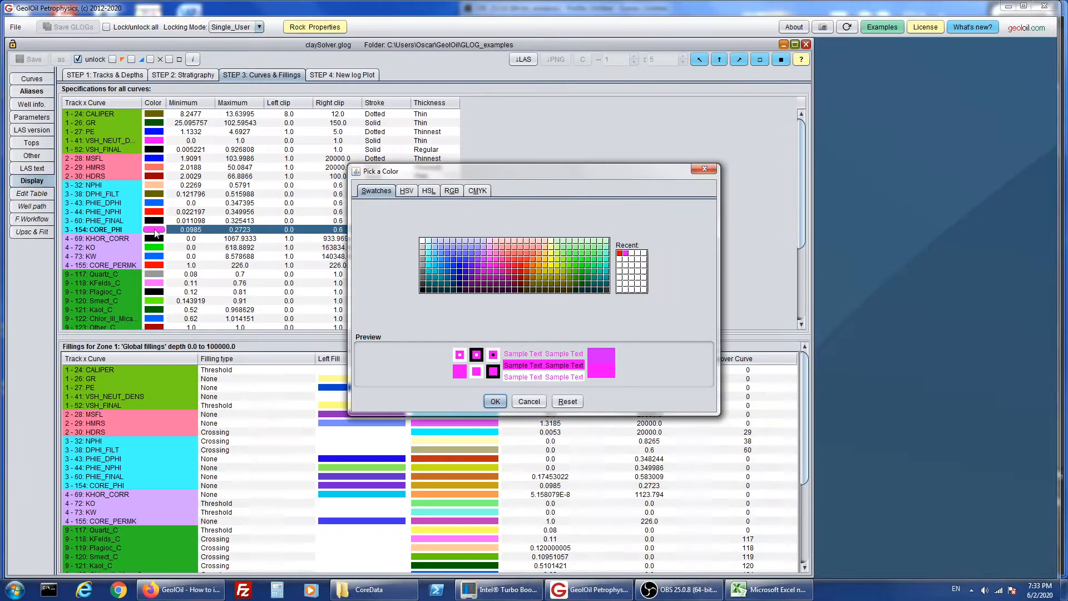
pyautogui.click(448, 266)
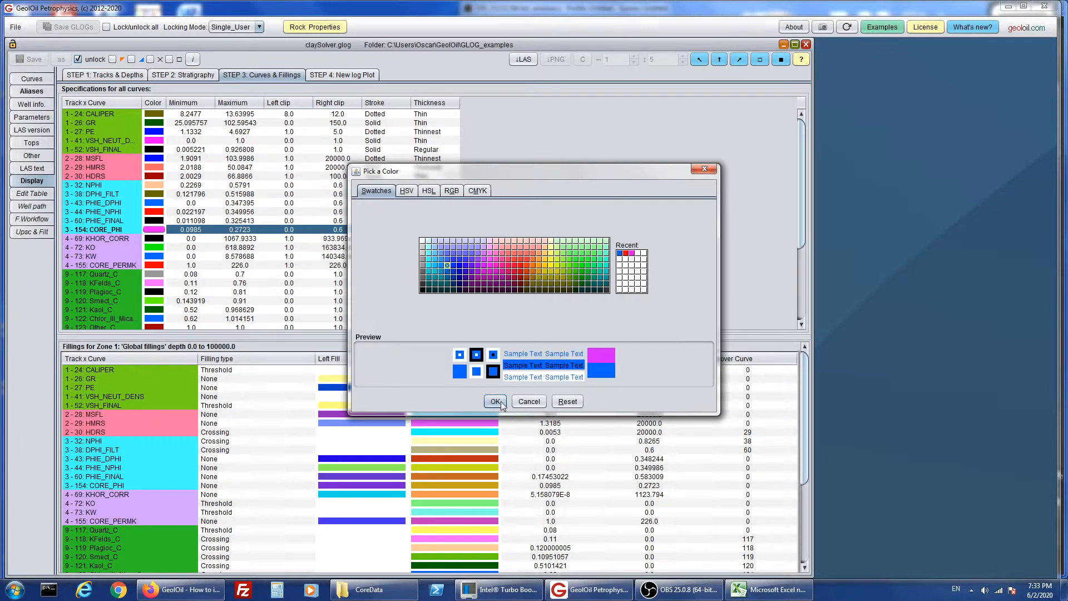
pyautogui.click(495, 402)
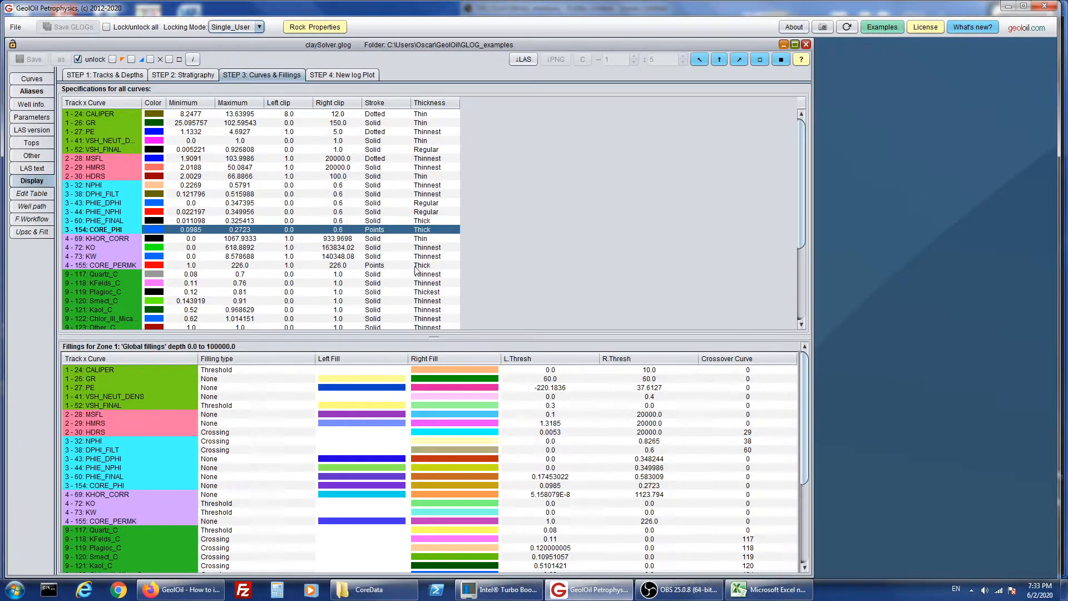
# - Regenerate the log plot and compare the recolored core points with the log curves along the well
pyautogui.click(341, 75)
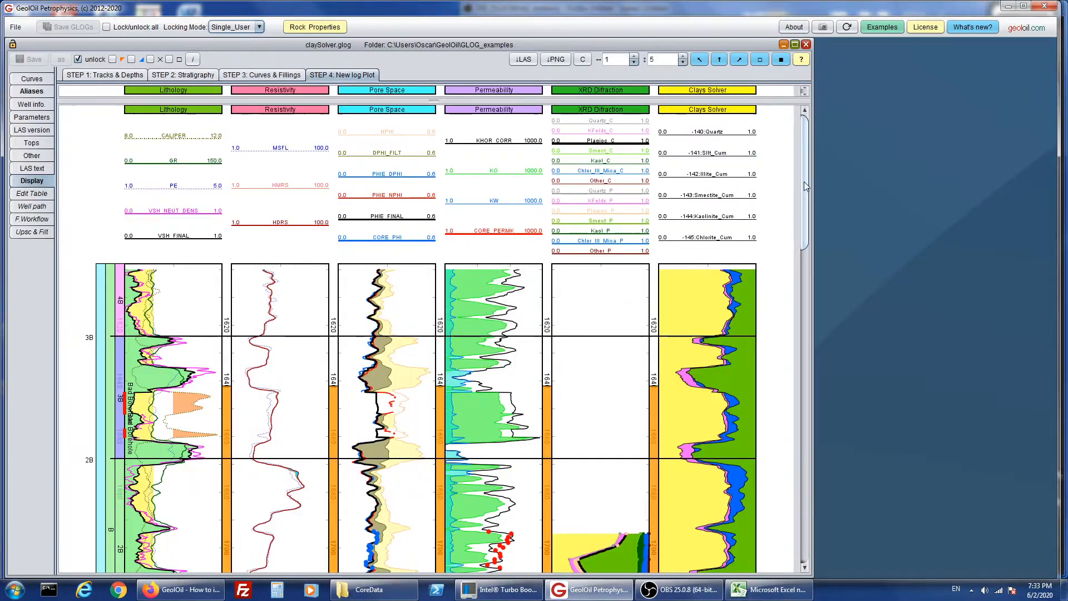
pyautogui.moveTo(803, 181); pyautogui.dragTo(796, 422)
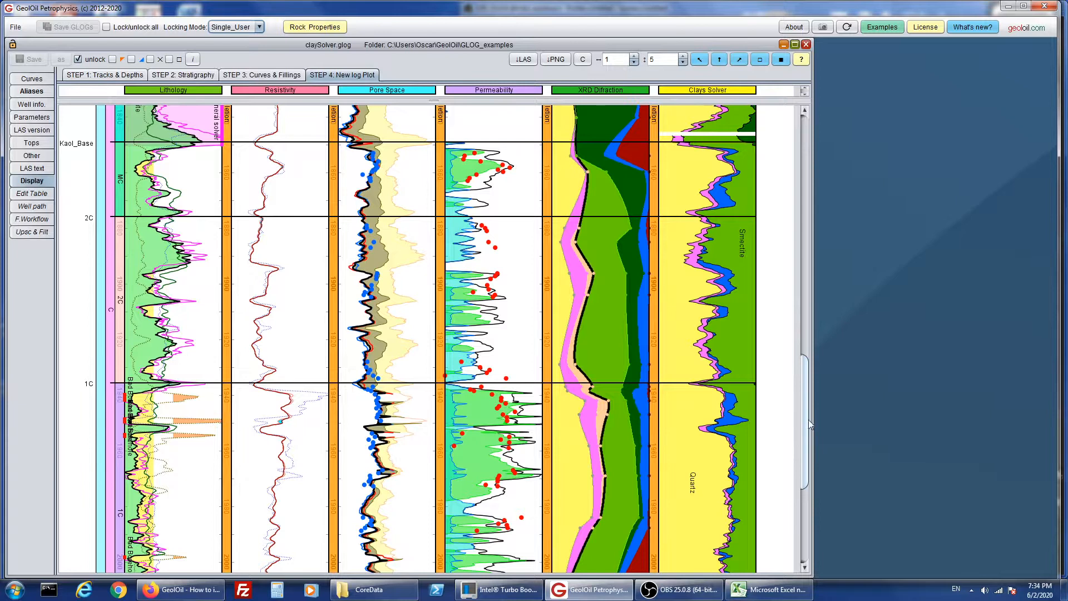
pyautogui.moveTo(806, 422)
pyautogui.mouseDown()
pyautogui.moveTo(806, 468)
pyautogui.moveTo(823, 219)
pyautogui.moveTo(820, 254)
pyautogui.mouseUp()
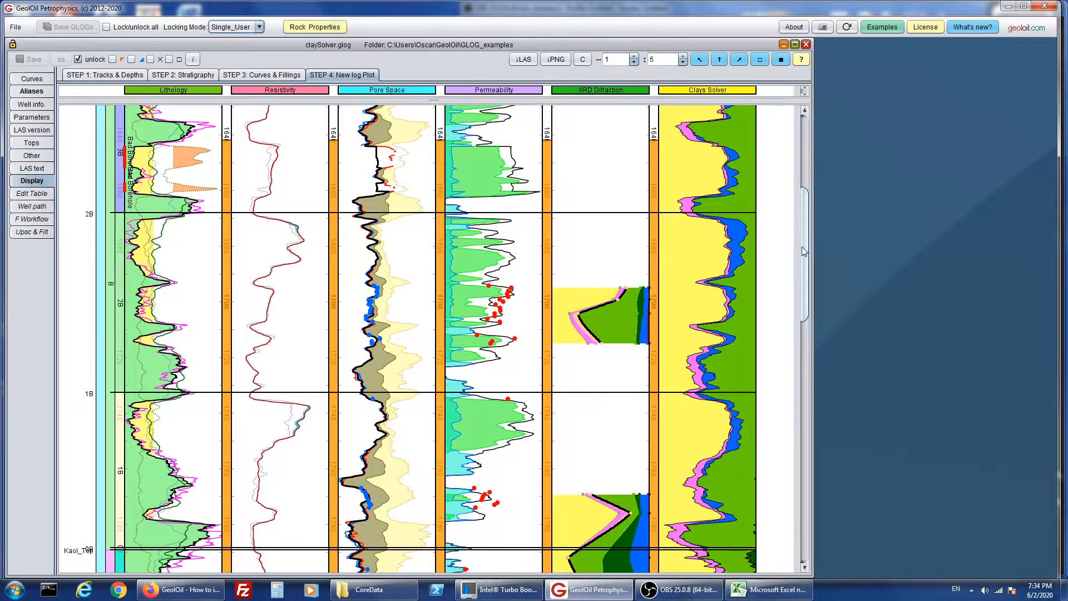
pyautogui.moveTo(805, 252); pyautogui.dragTo(830, 261)
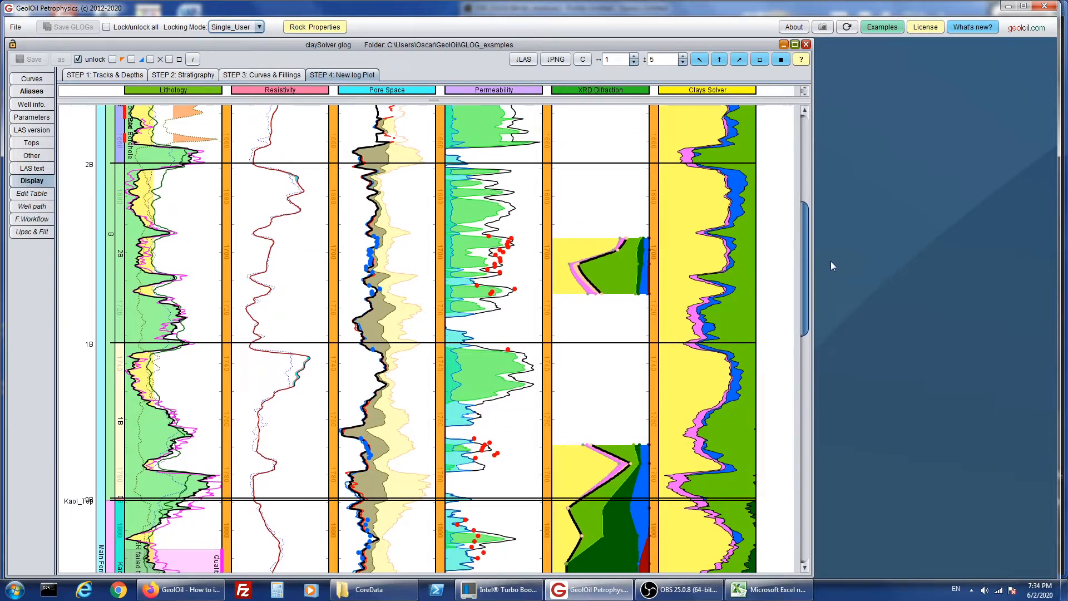
pyautogui.moveTo(830, 262); pyautogui.dragTo(817, 305)
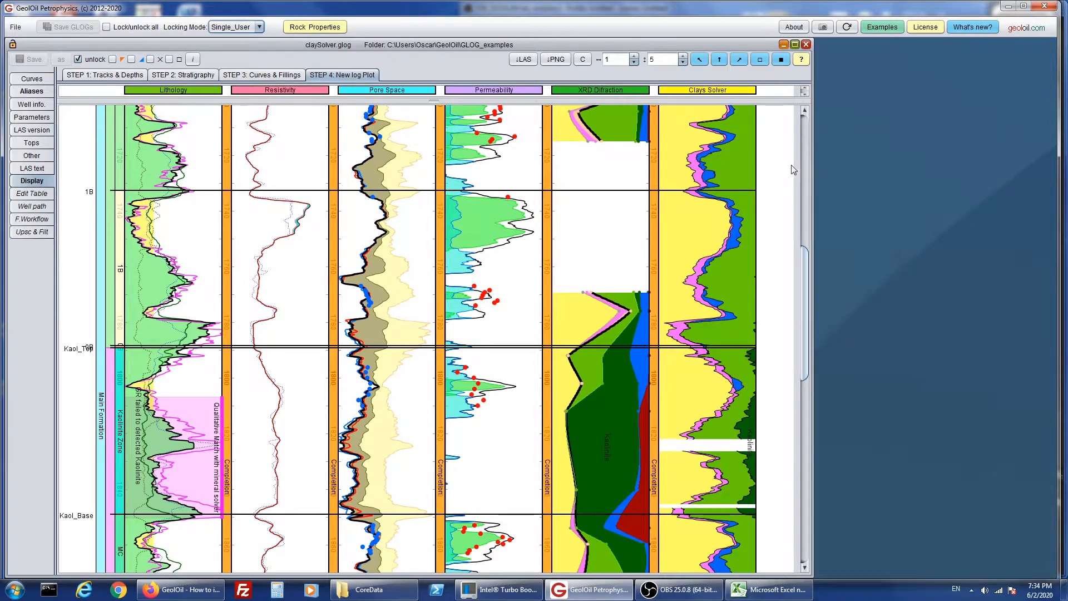
# - Resize the claySolver.glog window so that it spans all tracks from Lithology to Clays Solver
pyautogui.click(700, 59)
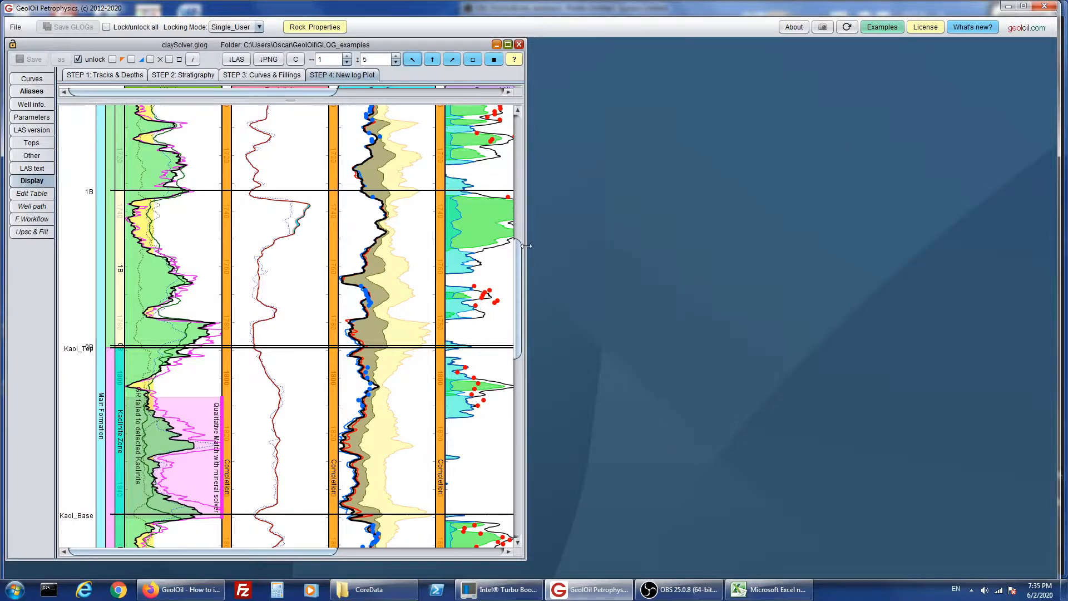
pyautogui.moveTo(529, 248); pyautogui.dragTo(817, 312)
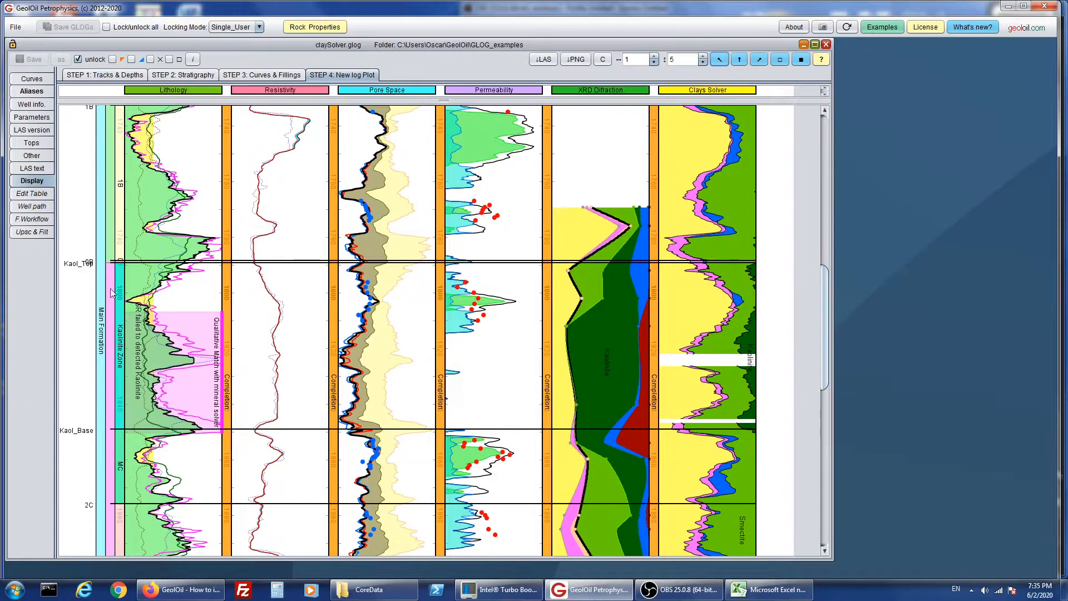
# - Read the measured depth of the core points just below the Kaol_Top marker on the log plot
pyautogui.moveTo(75, 287); pyautogui.dragTo(79, 297)
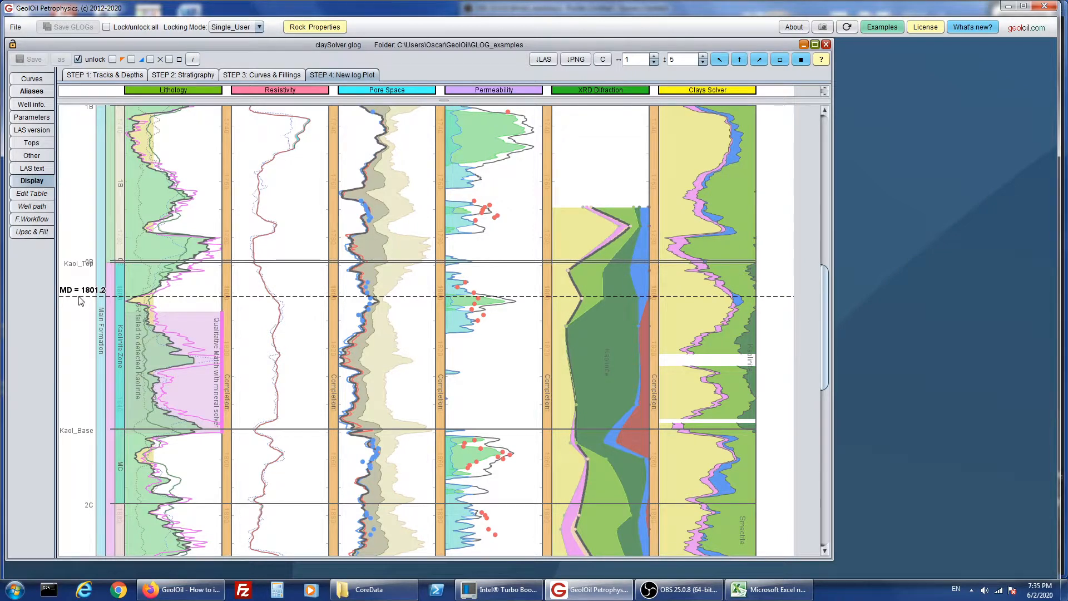
pyautogui.moveTo(81, 301); pyautogui.dragTo(81, 301)
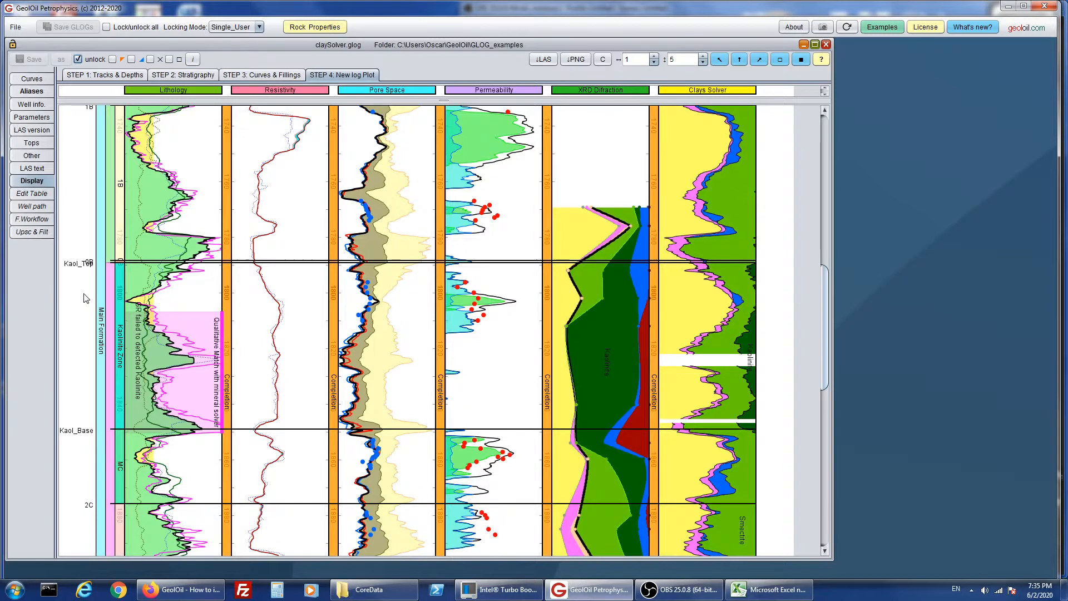
pyautogui.moveTo(83, 298); pyautogui.dragTo(78, 333)
pyautogui.moveTo(497, 323); pyautogui.dragTo(501, 345)
# - Clear the current selection in the curve list and select the imported core curves 153 CORE_SAMPLE through 164 TOTAL_U_API
pyautogui.click(42, 81)
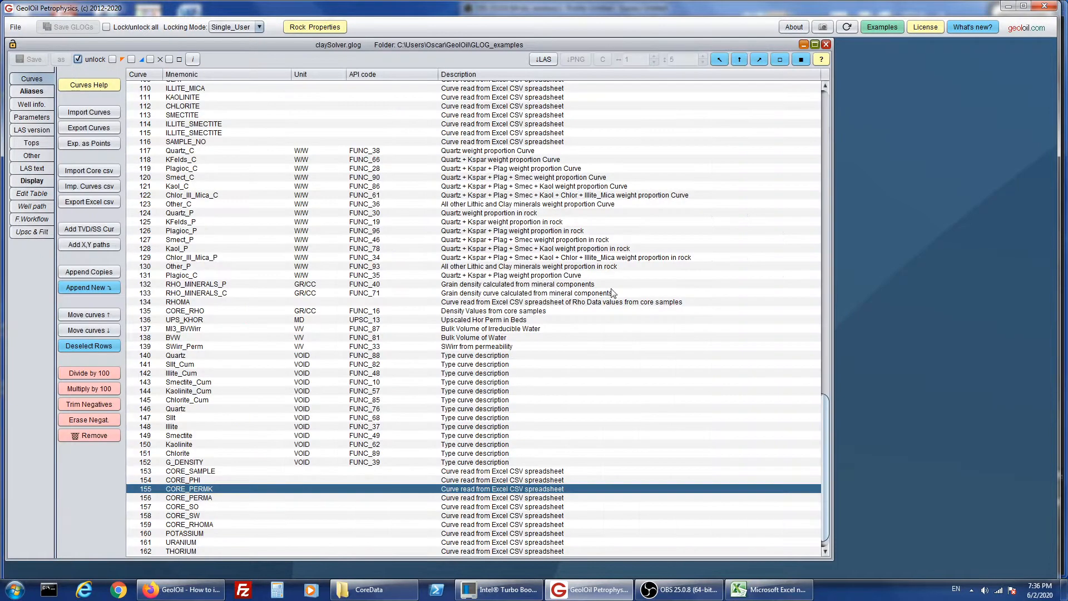
pyautogui.click(108, 351)
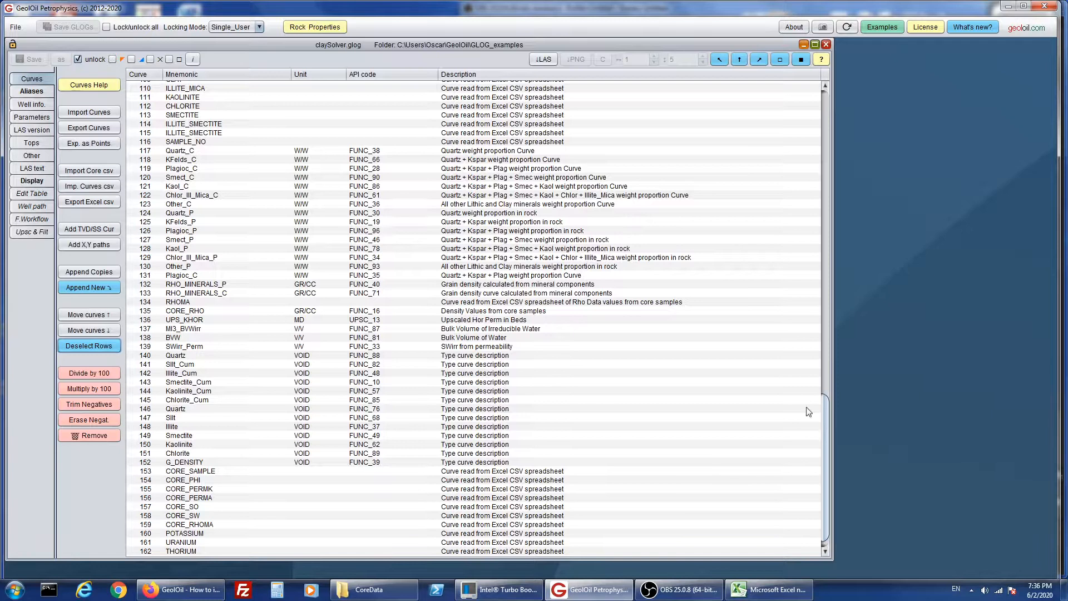
pyautogui.scroll(-1, 826, 412)
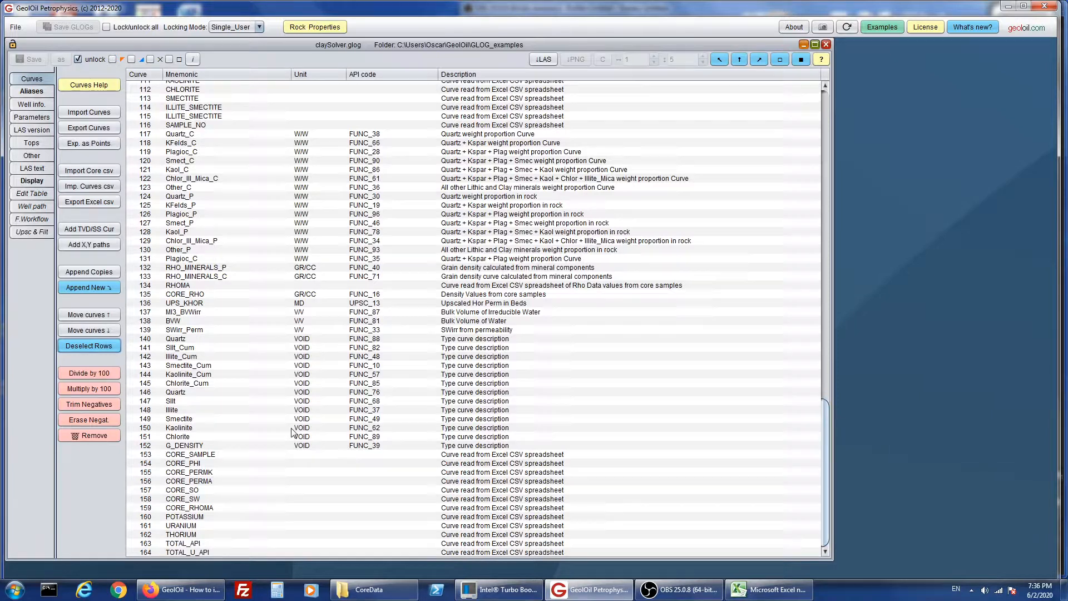
pyautogui.moveTo(146, 456); pyautogui.dragTo(137, 553)
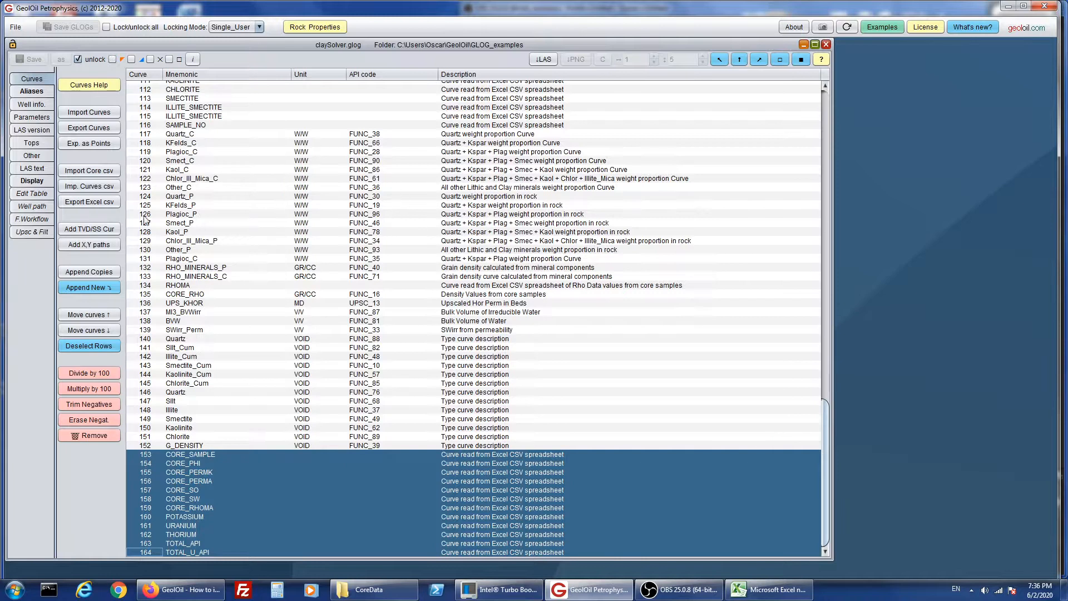
# - Show the selected core curves in the edit table and go to depth 1800 to examine the core values there
pyautogui.click(38, 197)
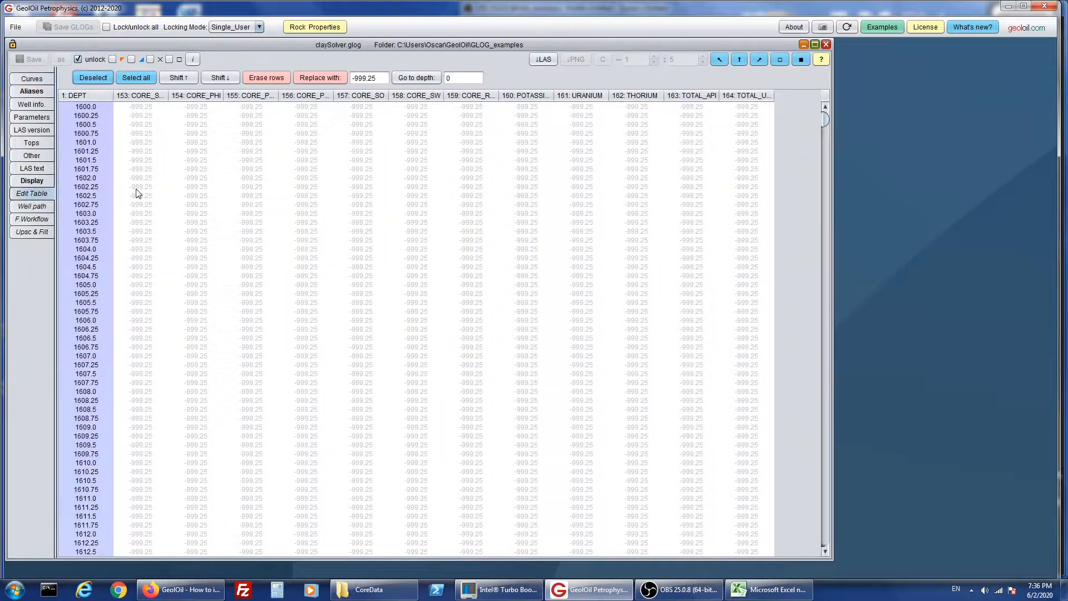
pyautogui.click(473, 79)
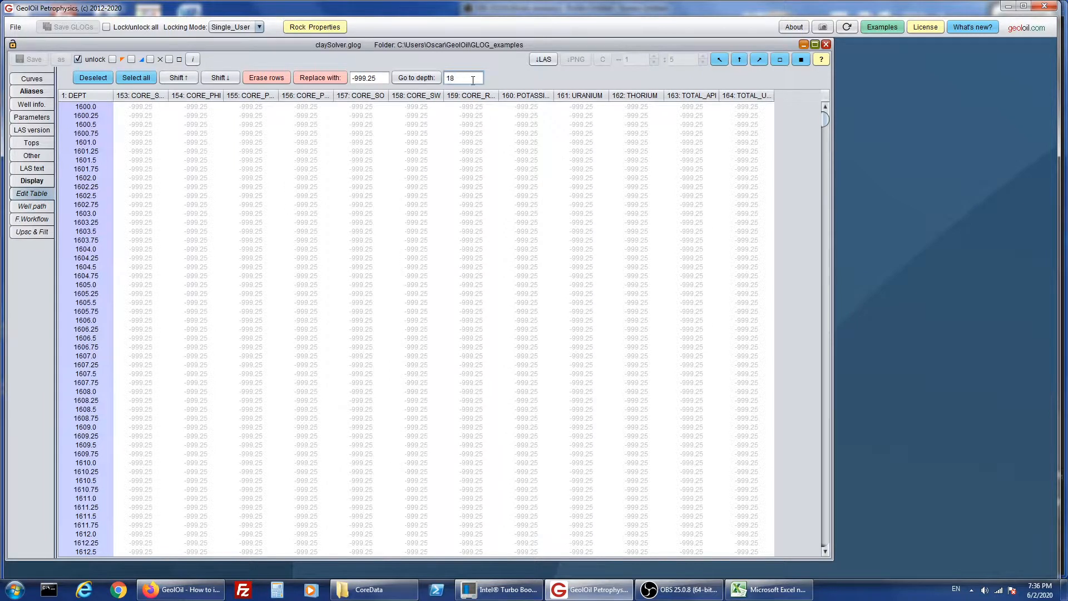
pyautogui.press('Return')
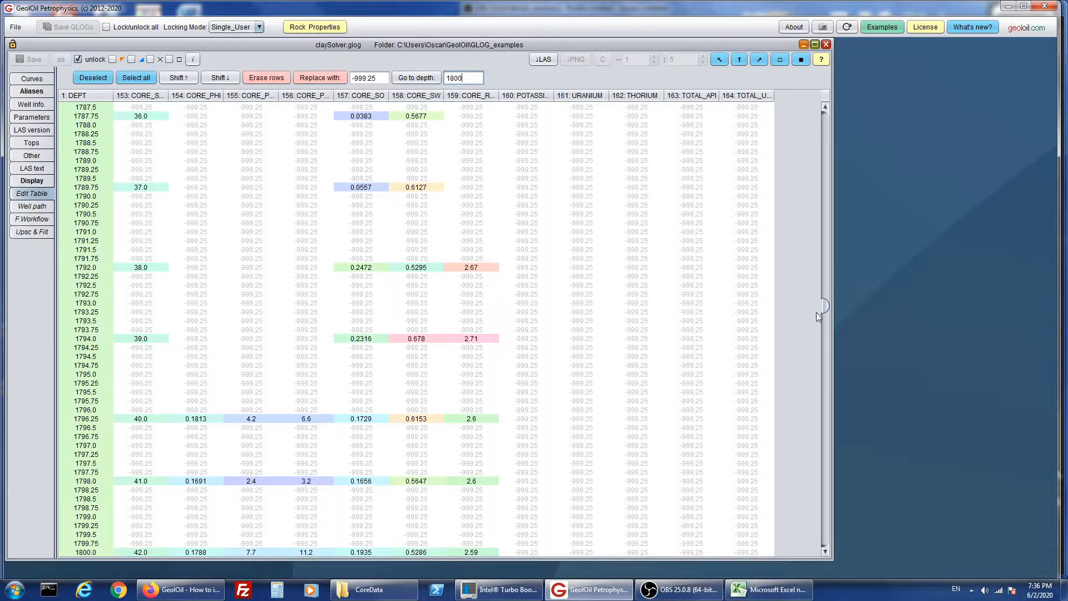
pyautogui.moveTo(826, 306); pyautogui.dragTo(826, 310)
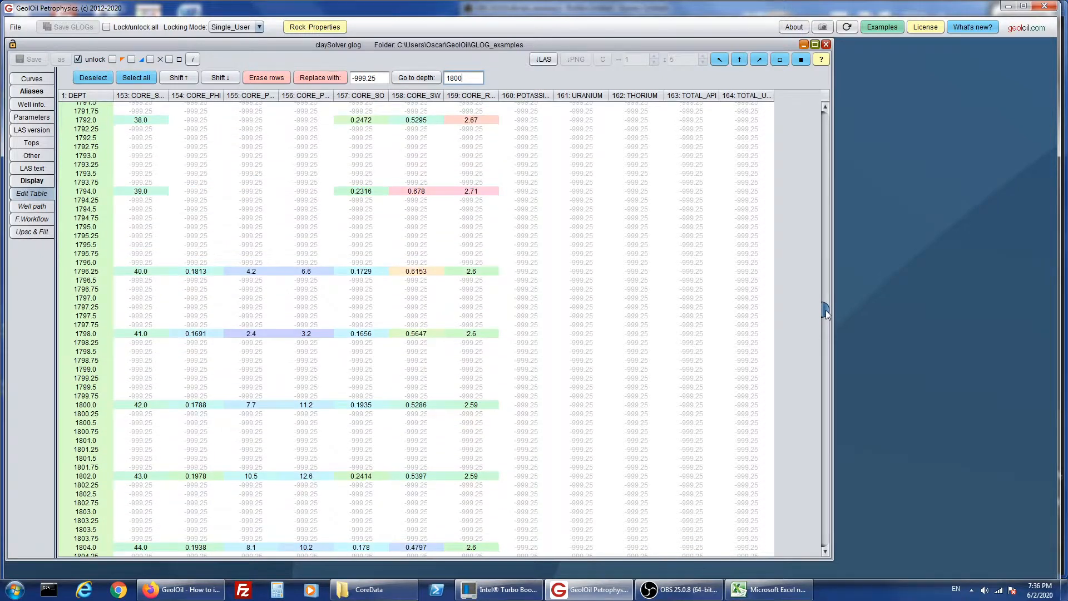
# - Return to the log plot and read the measured depth just below the Kaol_Top marker
pyautogui.click(47, 182)
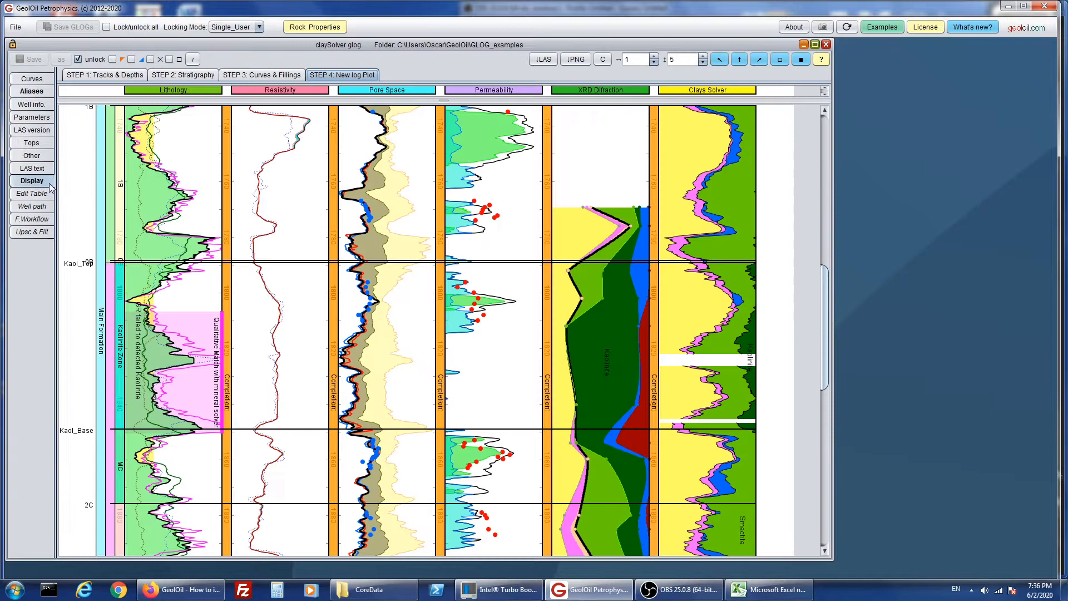
pyautogui.click(86, 277)
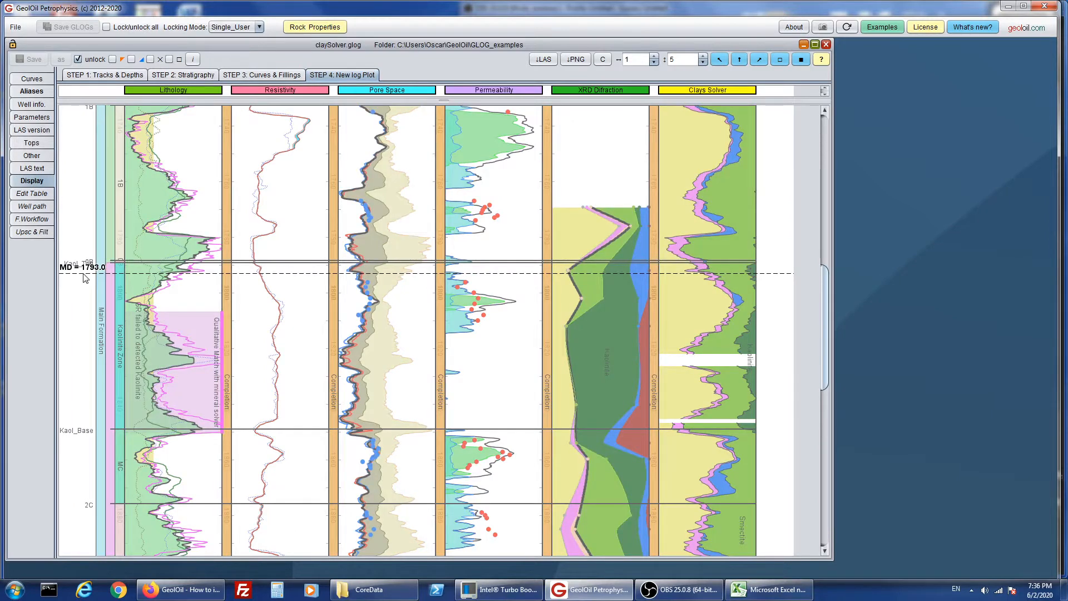
pyautogui.click(86, 277)
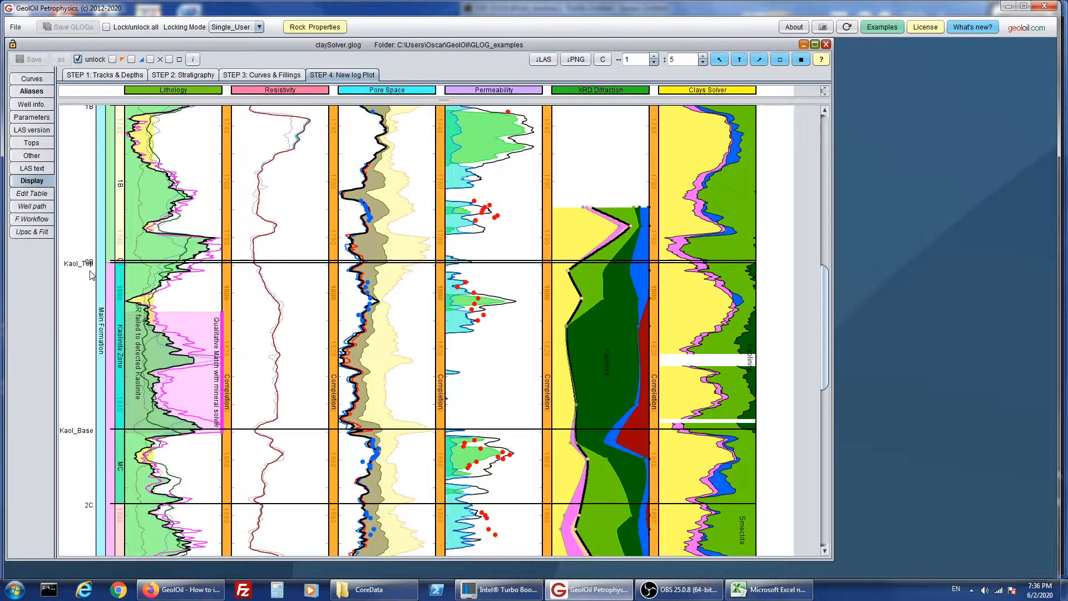
# - Locate the first core porosity sample just above depth 1800 in the edit table and select its row at depth 1796.25
pyautogui.click(44, 197)
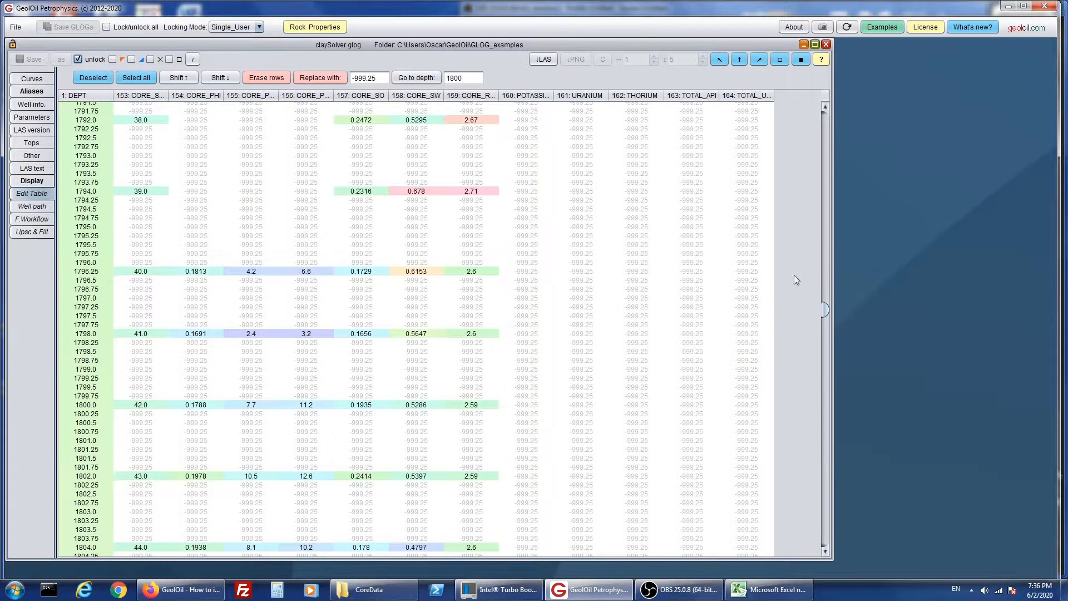
pyautogui.scroll(5, 777, 275)
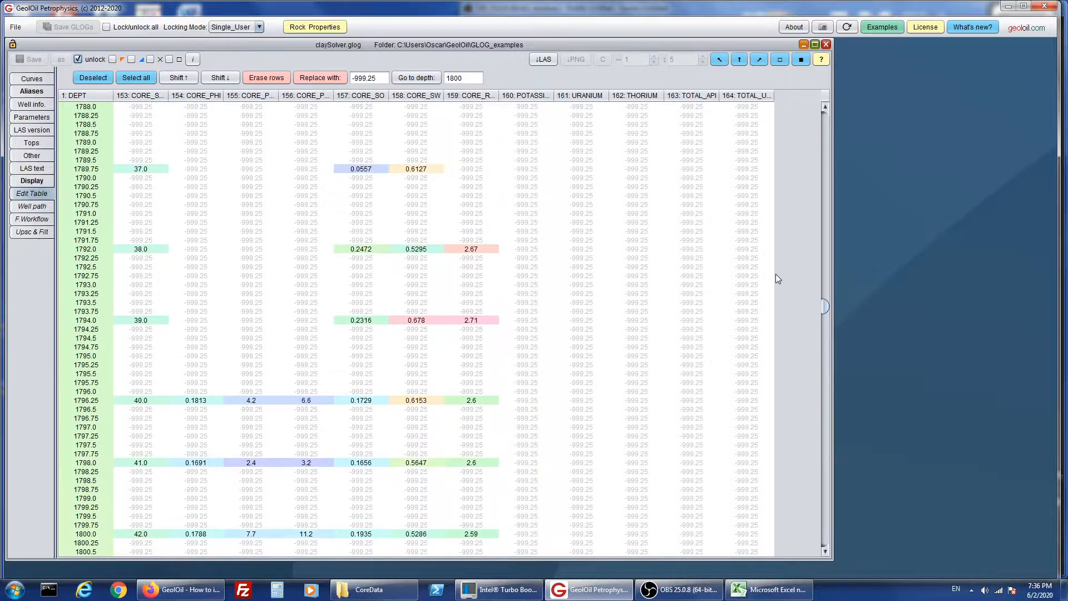
pyautogui.scroll(-1, 777, 278)
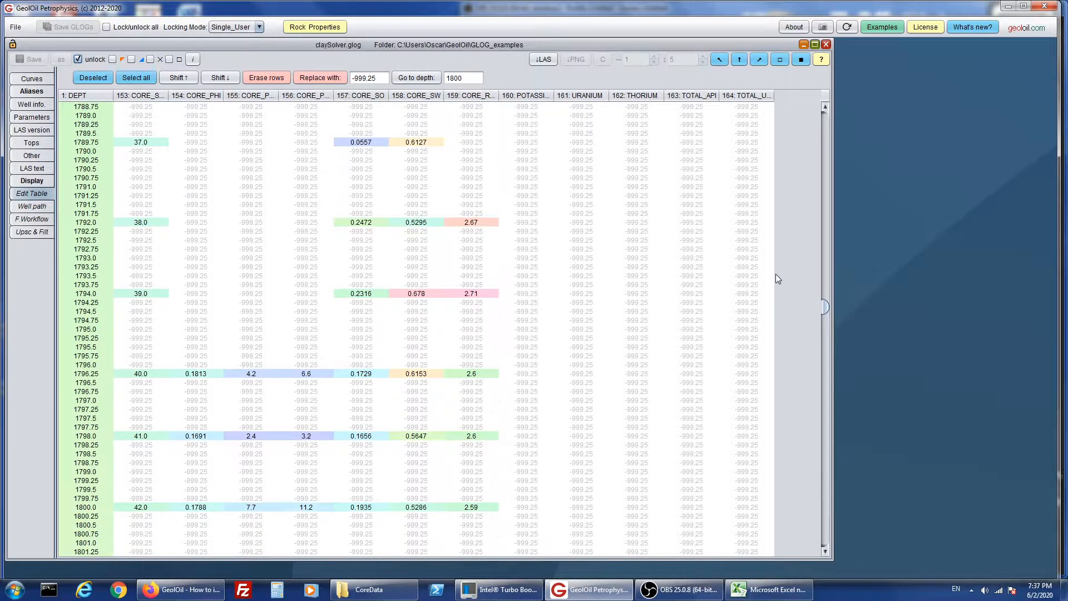
pyautogui.scroll(-1, 778, 278)
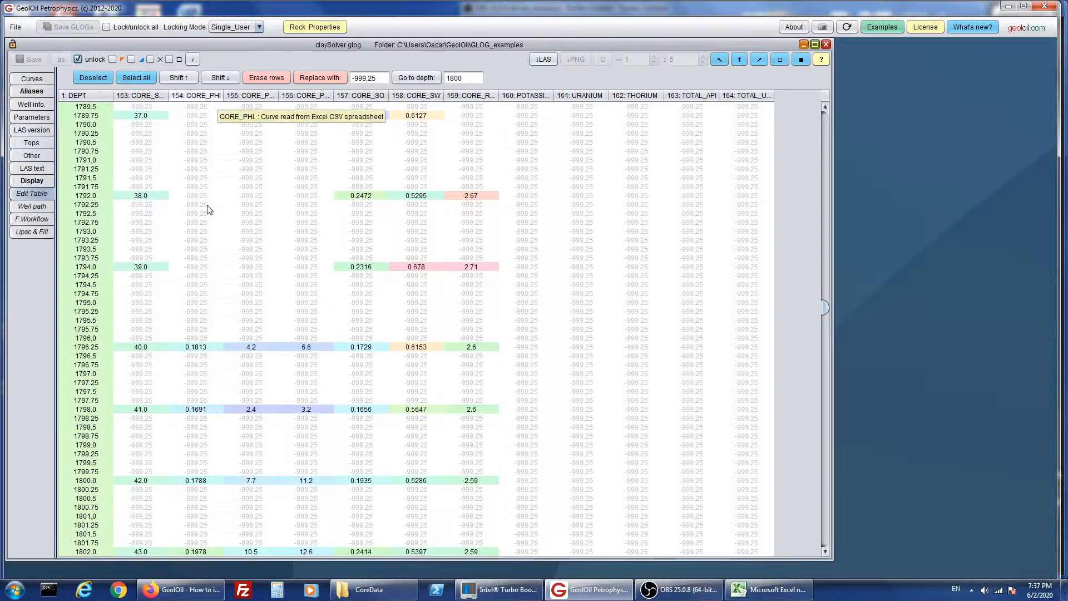
pyautogui.click(89, 348)
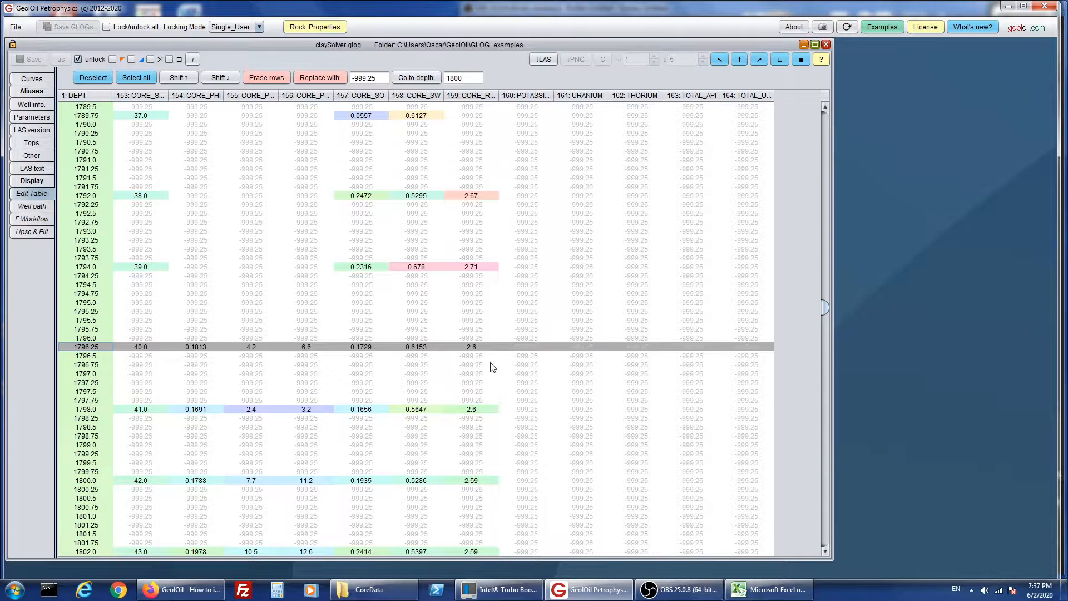
pyautogui.moveTo(826, 310)
pyautogui.mouseDown()
pyautogui.moveTo(826, 325)
pyautogui.moveTo(827, 310)
pyautogui.mouseUp()
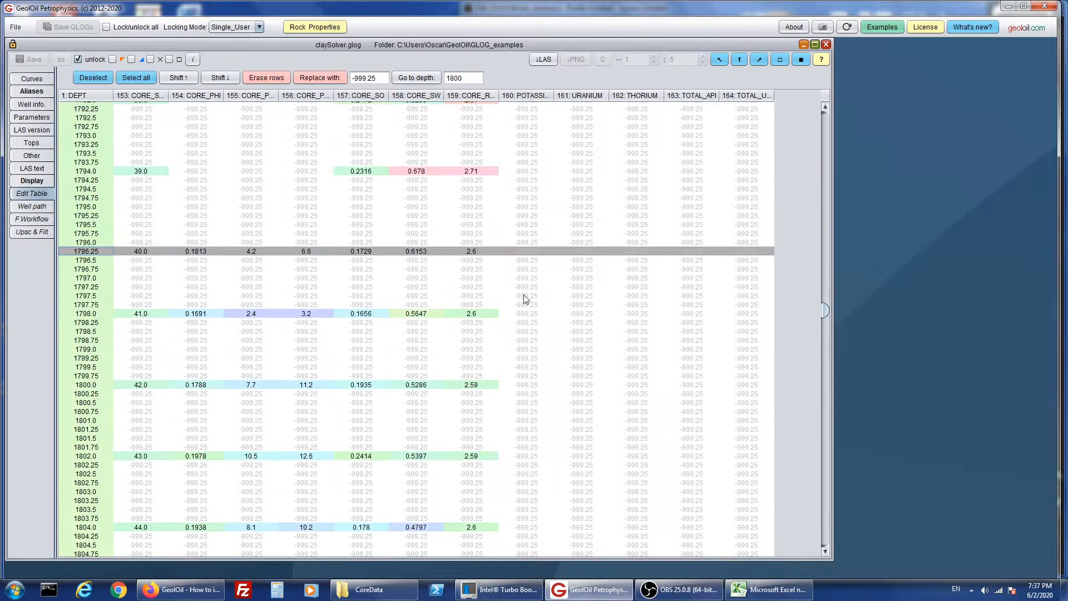
# - Read the measured depth just below the lowest core permeability point of the group under Kaol_Top on the log plot
pyautogui.click(47, 182)
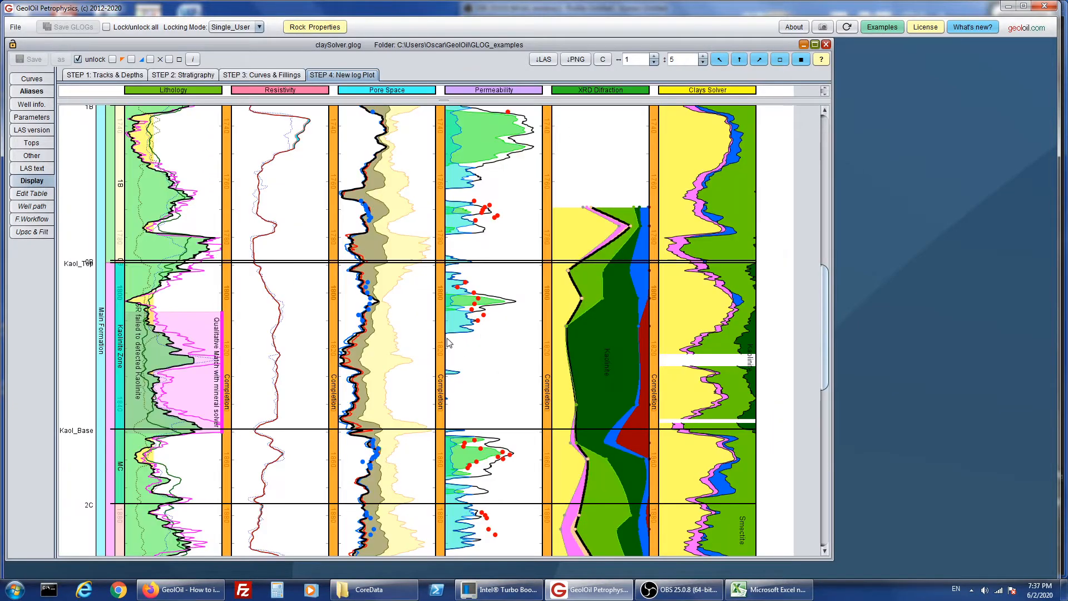
pyautogui.click(504, 336)
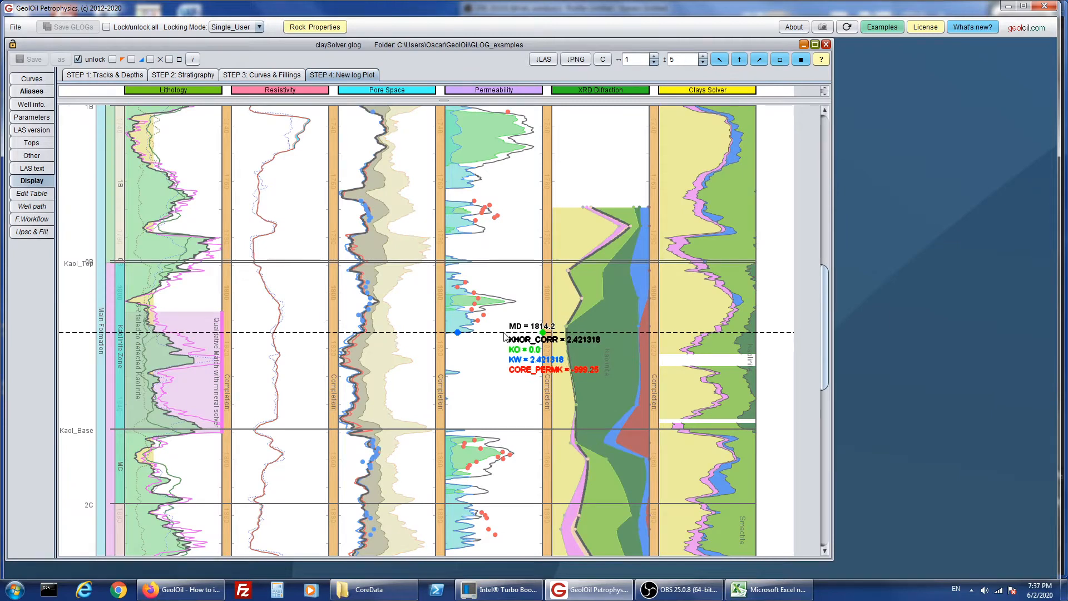
pyautogui.click(504, 327)
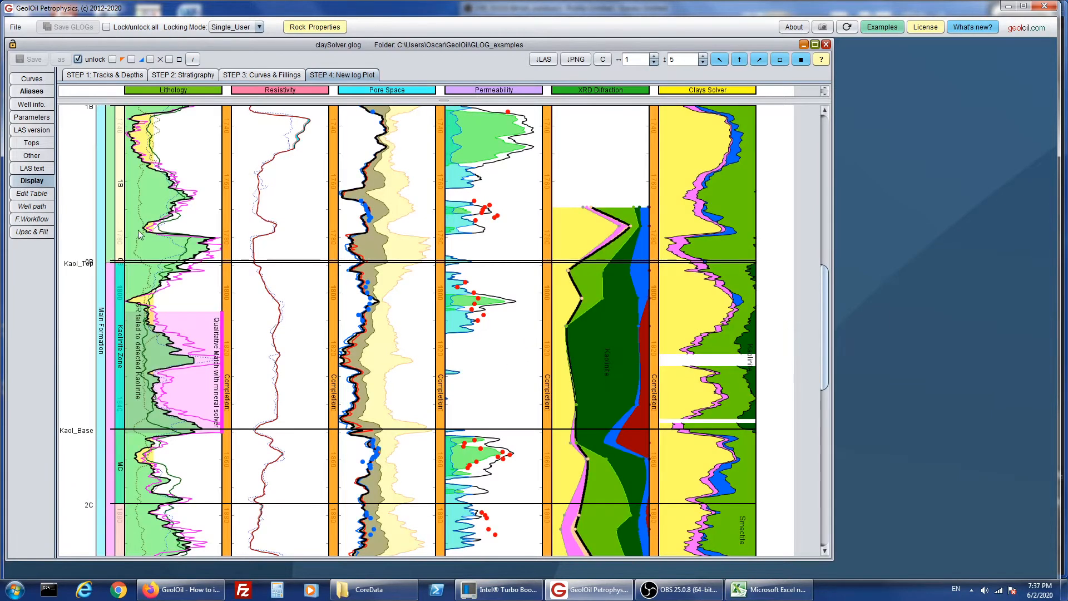
# - Extend the edit table's row selection from depth 1796.25 down to depth 1810.0, leaving the deeper rows unselected
pyautogui.click(31, 193)
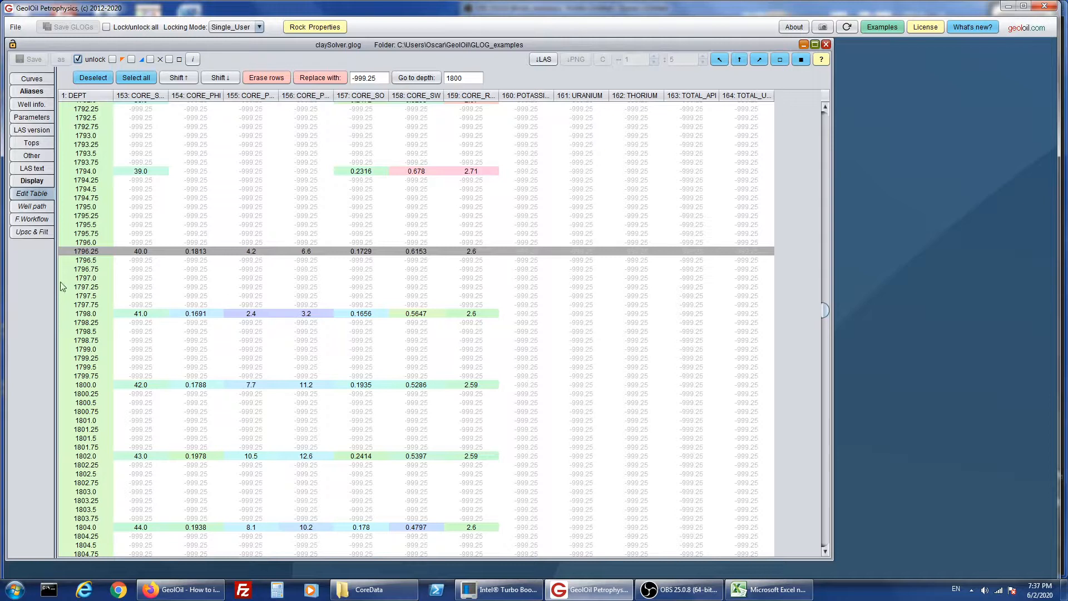
pyautogui.keyDown('ctrl'); pyautogui.click(87, 269); pyautogui.keyUp('ctrl')
pyautogui.keyDown('ctrl'); pyautogui.click(88, 277); pyautogui.keyUp('ctrl')
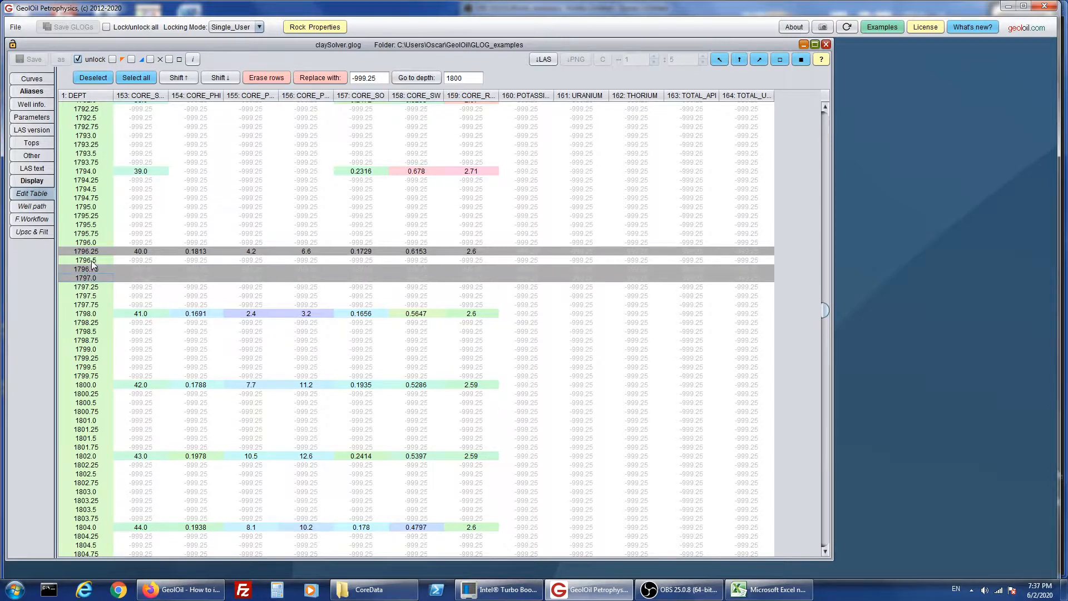
pyautogui.keyDown('ctrl'); pyautogui.click(92, 261); pyautogui.keyUp('ctrl')
pyautogui.moveTo(90, 280); pyautogui.dragTo(89, 431)
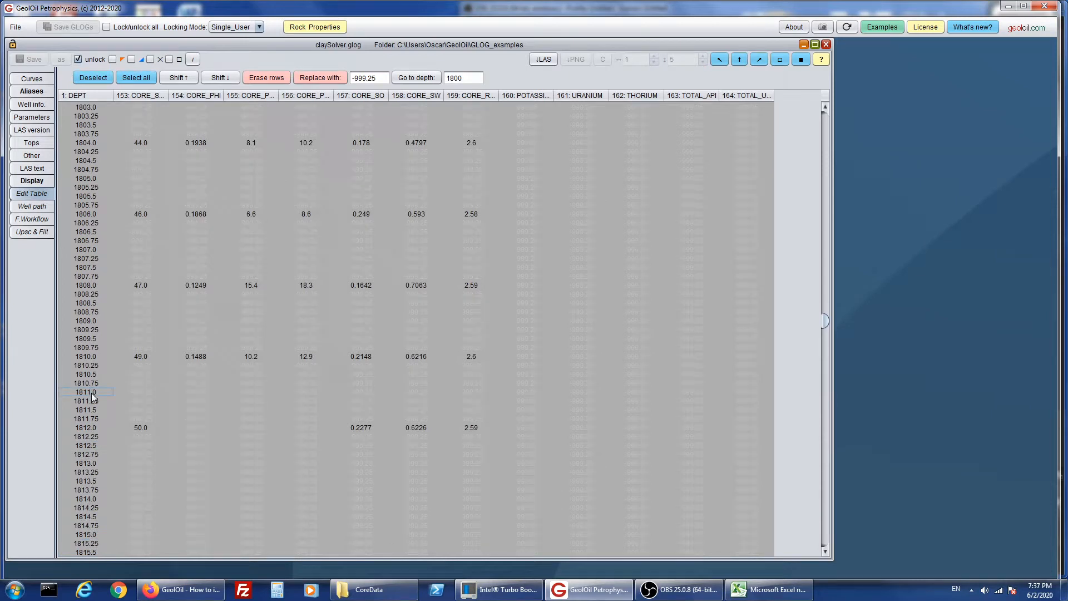
pyautogui.moveTo(91, 393); pyautogui.dragTo(83, 554)
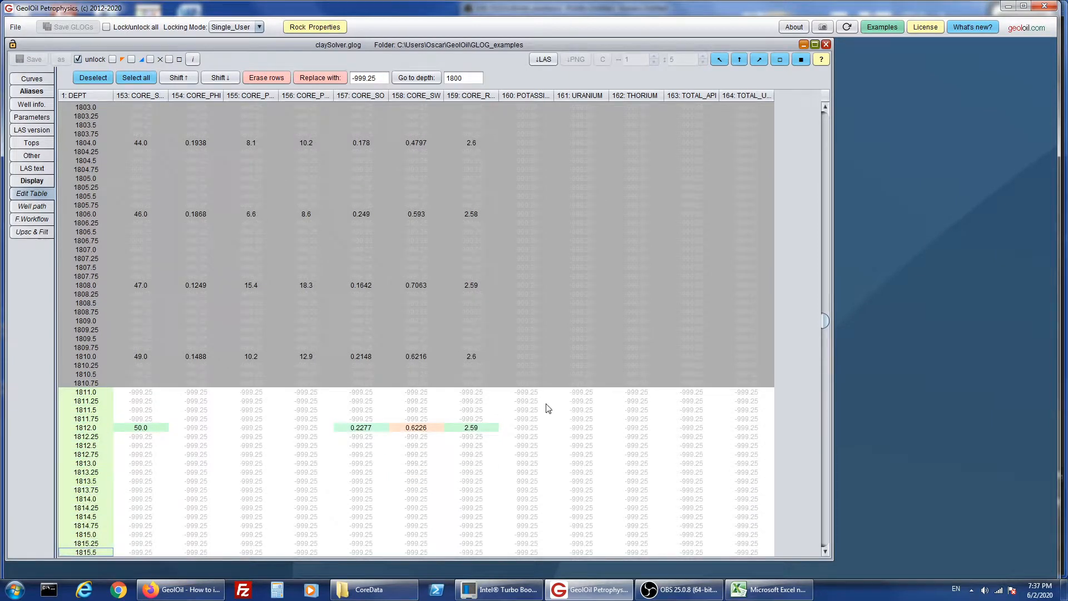
pyautogui.scroll(-2, 704, 390)
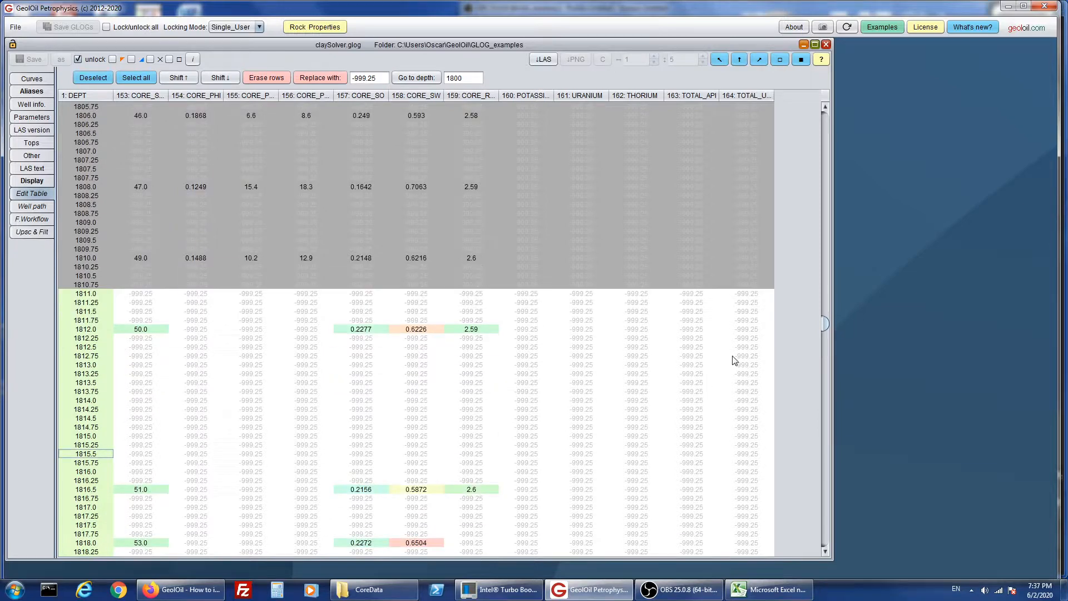
pyautogui.keyDown('ctrl'); pyautogui.click(85, 286); pyautogui.keyUp('ctrl')
pyautogui.keyDown('ctrl'); pyautogui.click(88, 275); pyautogui.keyUp('ctrl')
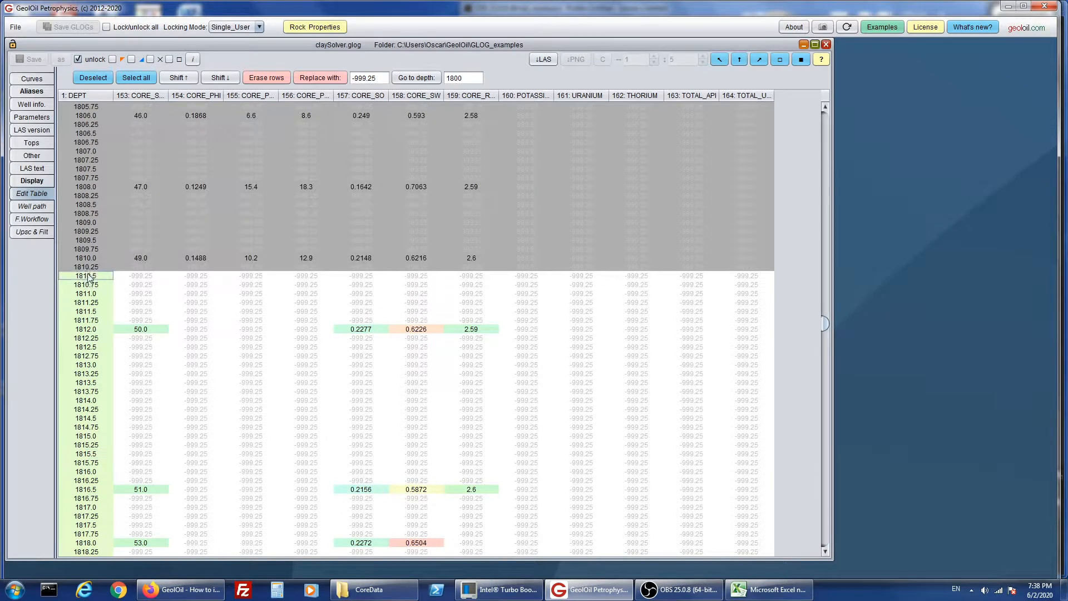
pyautogui.keyDown('ctrl'); pyautogui.click(88, 268); pyautogui.keyUp('ctrl')
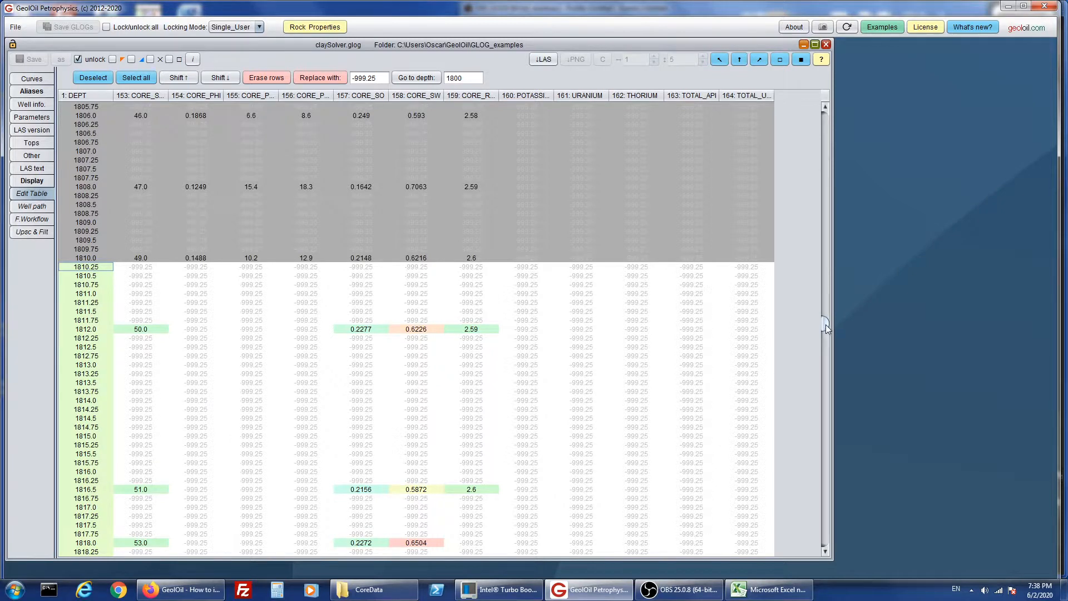
# - Shift the selected core rows downward in the edit table until the first sample sits at depth 1806.25
pyautogui.moveTo(826, 325); pyautogui.dragTo(826, 312)
pyautogui.scroll(-8, 804, 330)
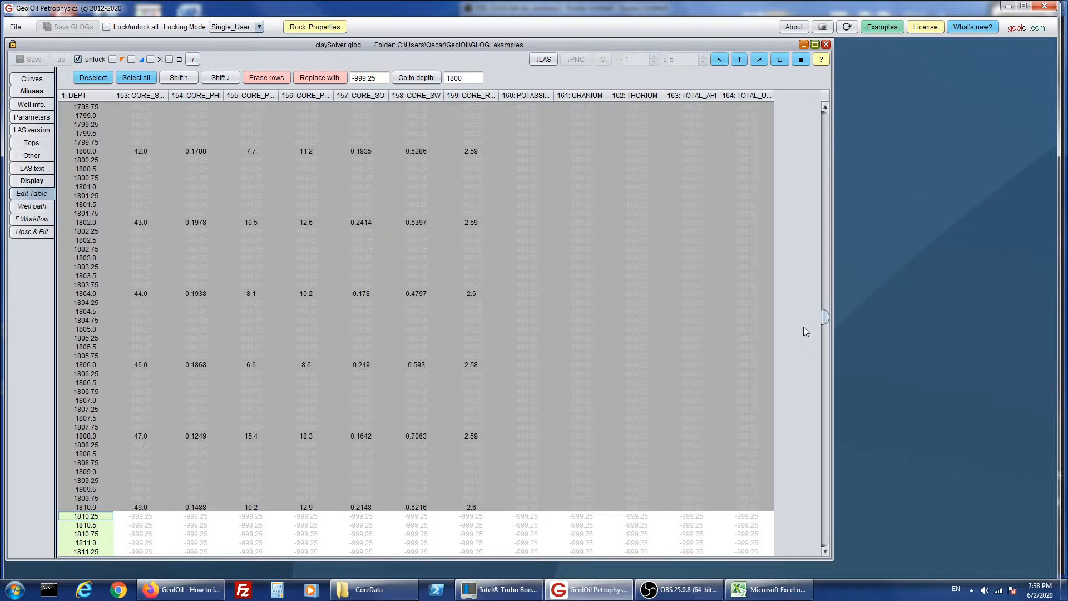
pyautogui.scroll(-1, 804, 326)
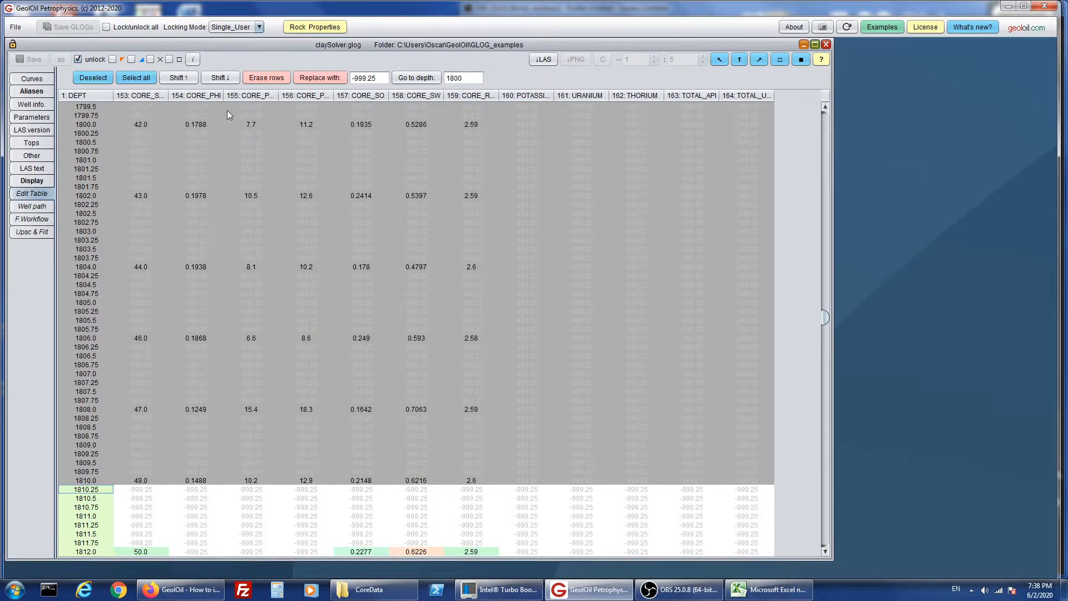
pyautogui.click(226, 81)
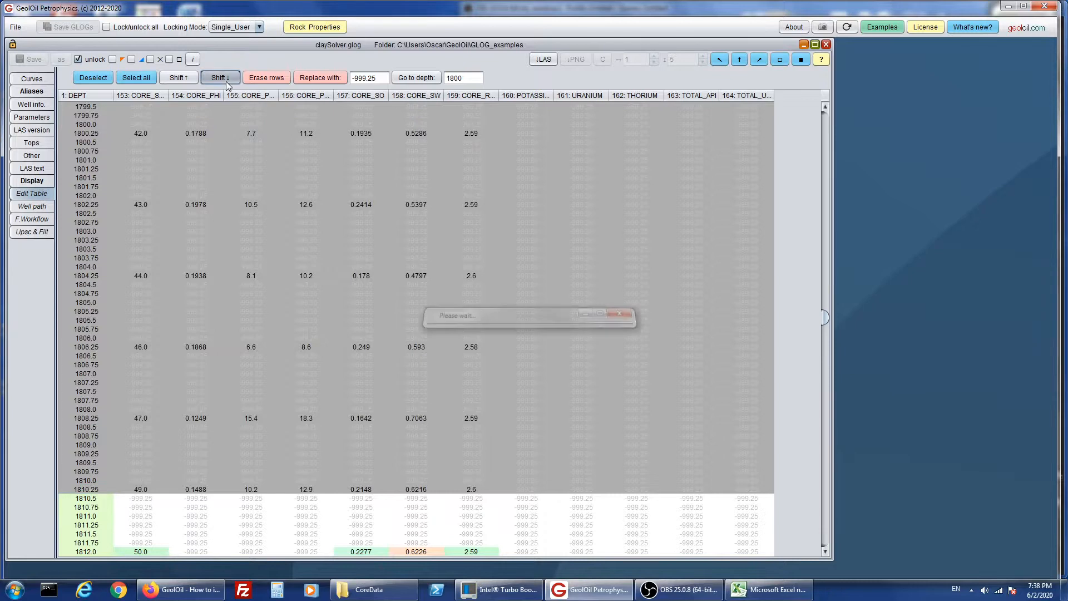
pyautogui.click(227, 81)
pyautogui.click(227, 81)
pyautogui.click(226, 81)
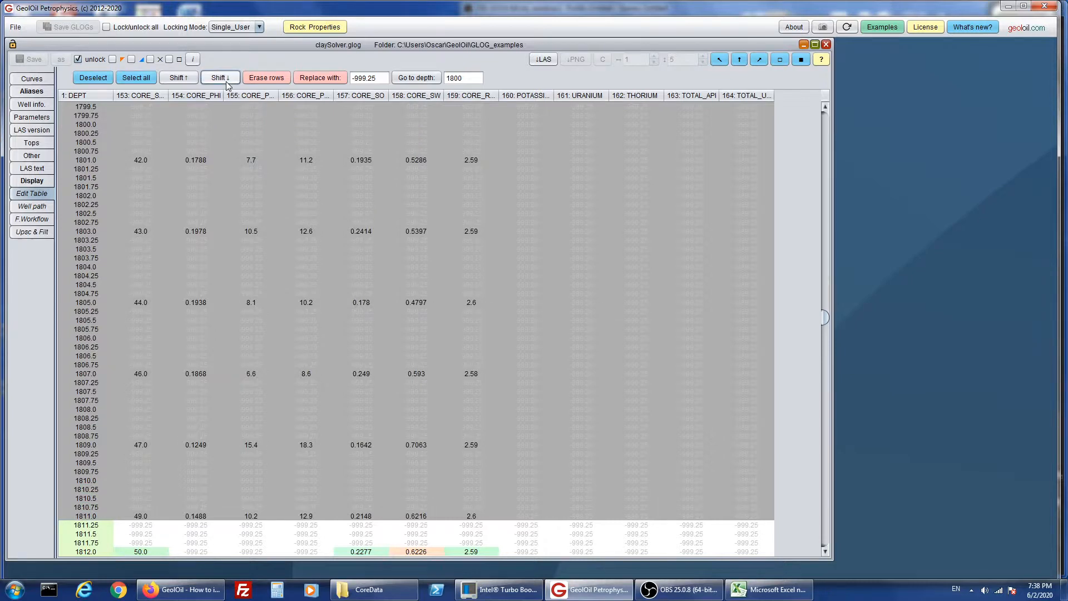
pyautogui.click(226, 81)
pyautogui.click(226, 82)
pyautogui.click(226, 81)
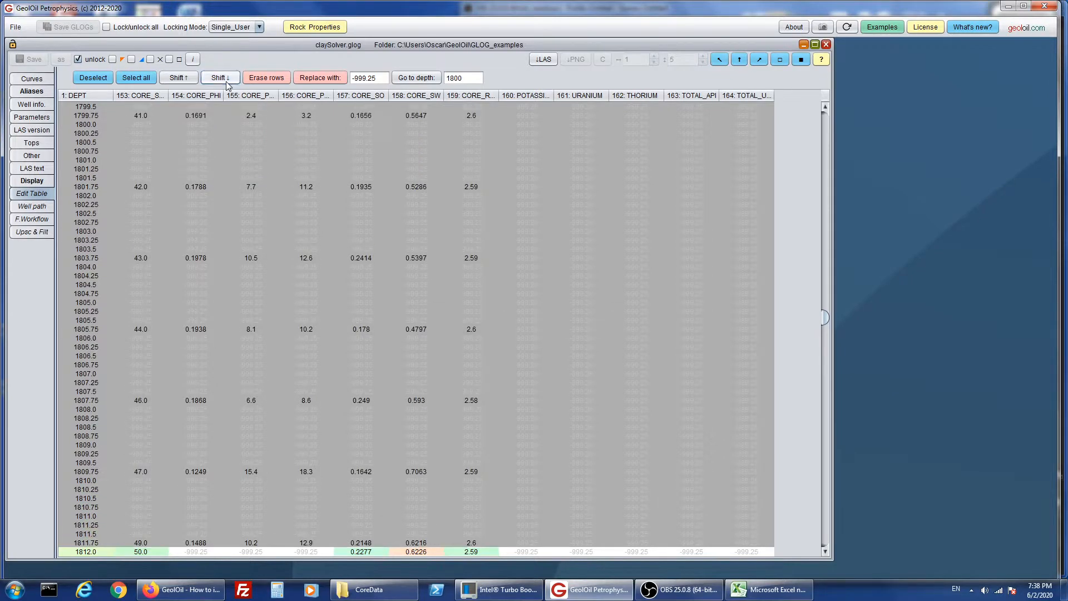
pyautogui.click(226, 82)
pyautogui.click(226, 82)
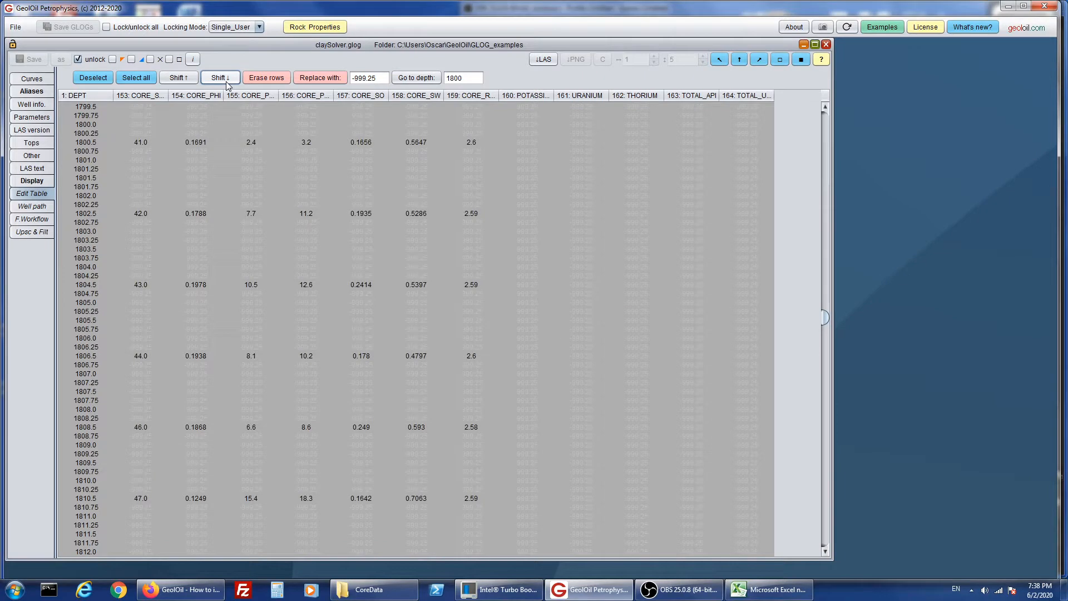
pyautogui.click(226, 82)
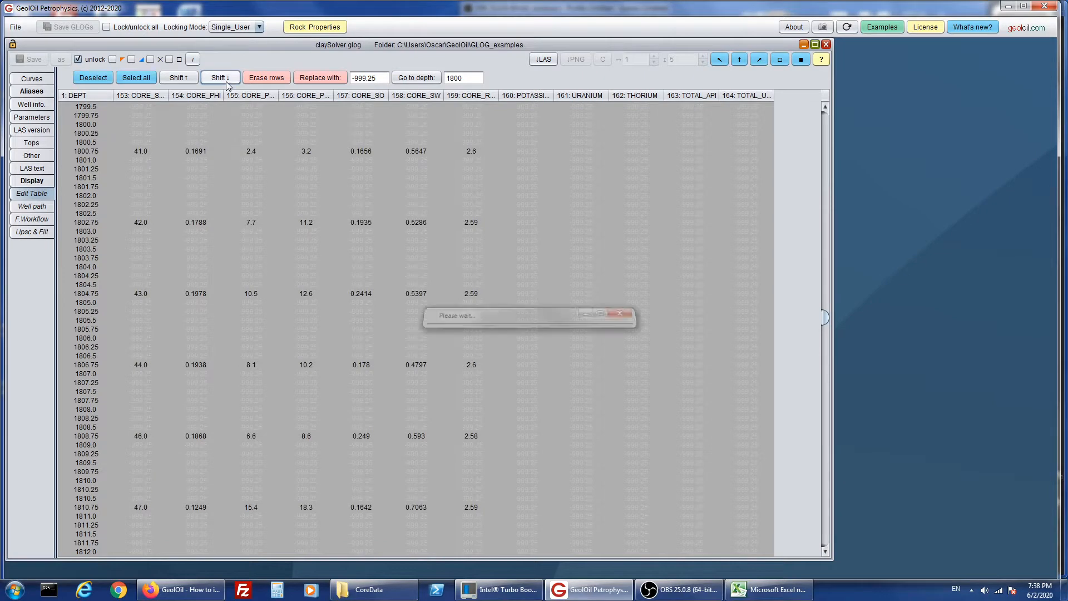
pyautogui.click(226, 82)
pyautogui.click(226, 81)
pyautogui.click(226, 81)
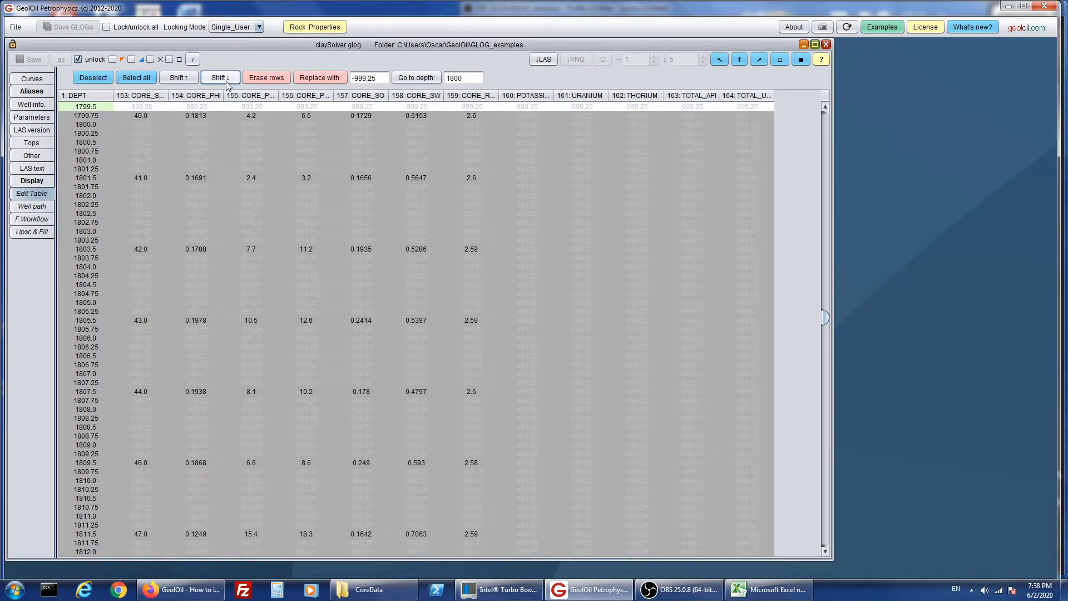
pyautogui.click(226, 81)
pyautogui.click(226, 81)
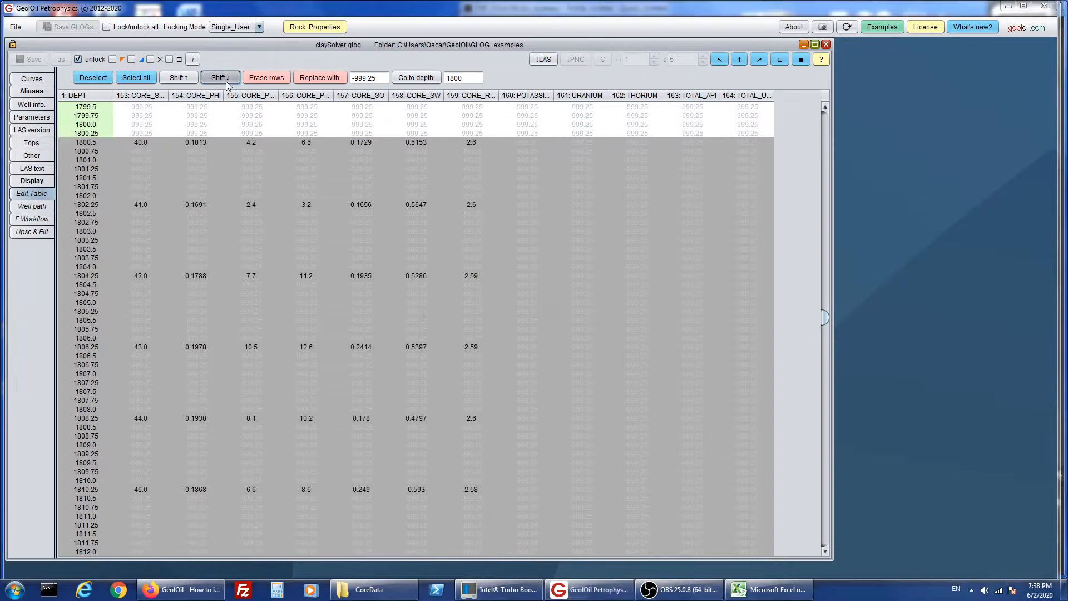
pyautogui.click(221, 78)
pyautogui.click(220, 78)
pyautogui.click(220, 78)
pyautogui.click(227, 82)
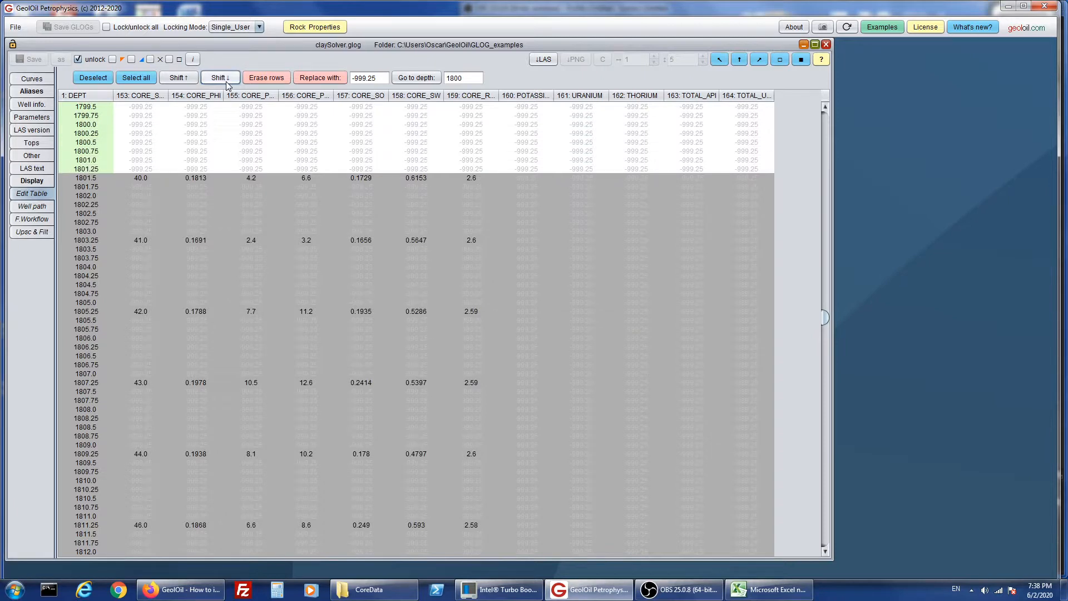
pyautogui.click(226, 81)
pyautogui.click(226, 81)
pyautogui.click(227, 81)
pyautogui.click(226, 81)
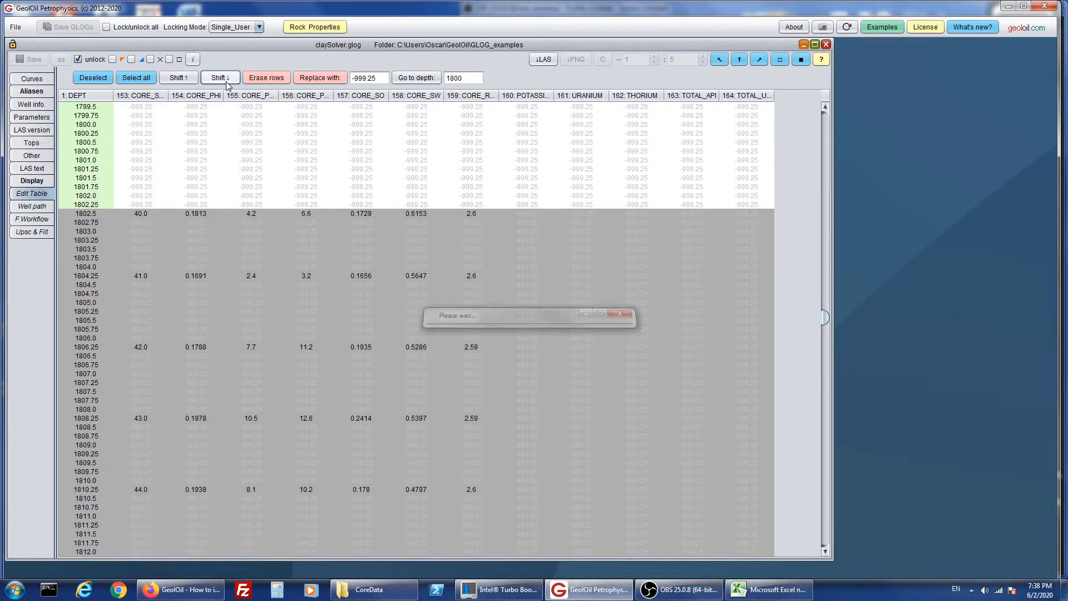
pyautogui.click(226, 81)
pyautogui.click(226, 81)
pyautogui.click(226, 81)
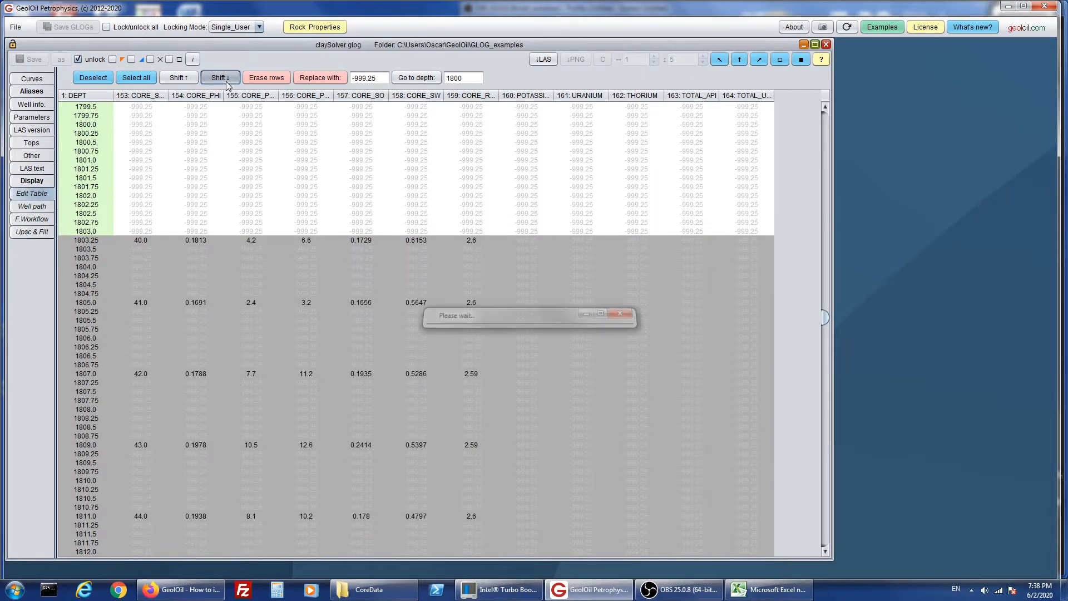
pyautogui.click(225, 82)
pyautogui.click(226, 81)
pyautogui.click(226, 81)
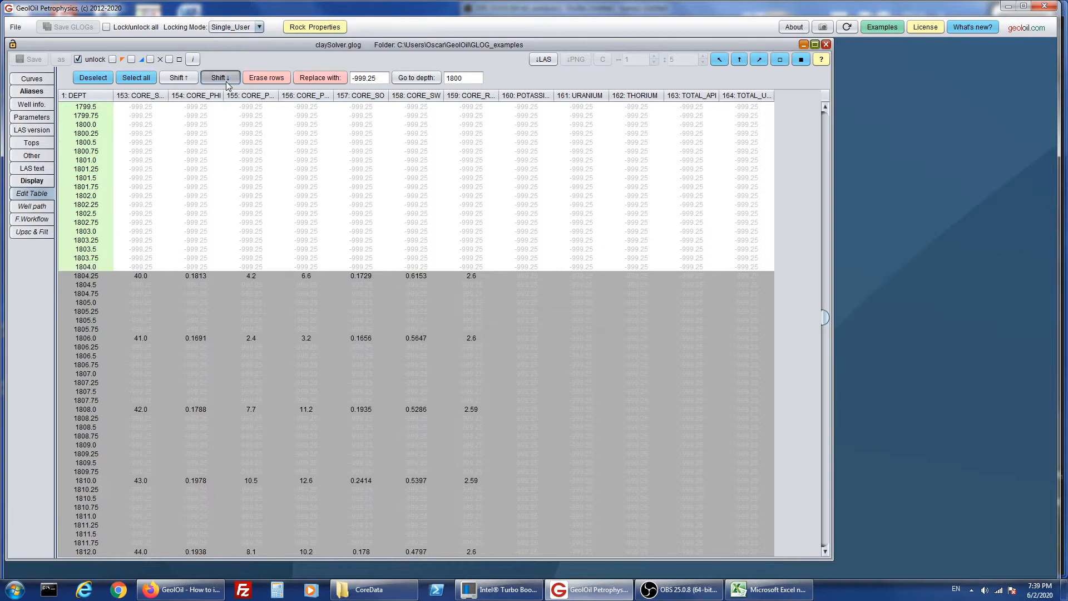
pyautogui.click(226, 81)
pyautogui.click(226, 82)
pyautogui.click(226, 81)
pyautogui.click(226, 81)
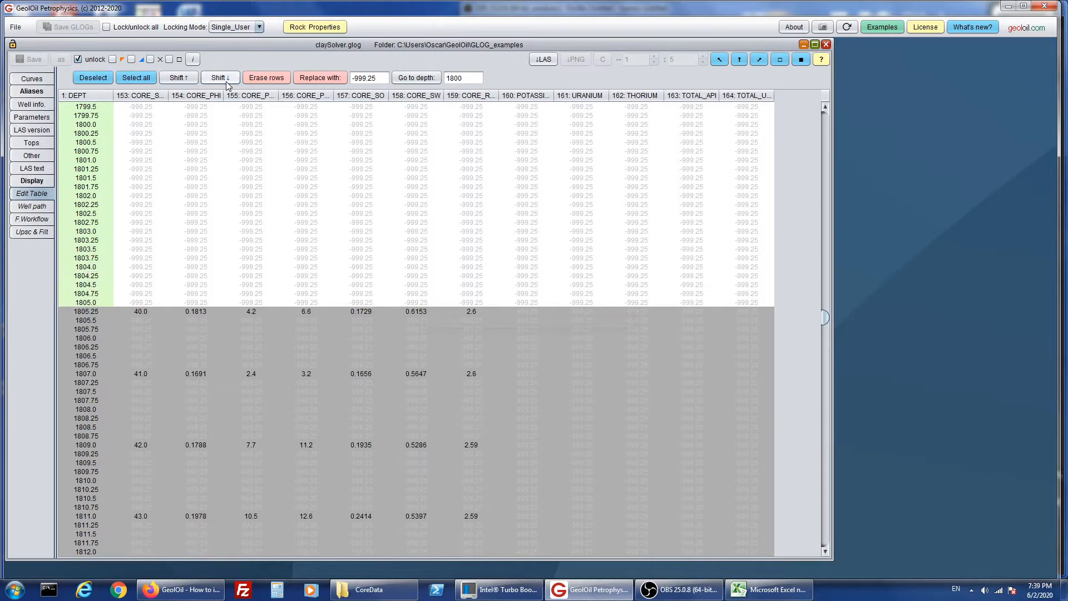
pyautogui.click(226, 82)
pyautogui.click(226, 81)
pyautogui.click(226, 81)
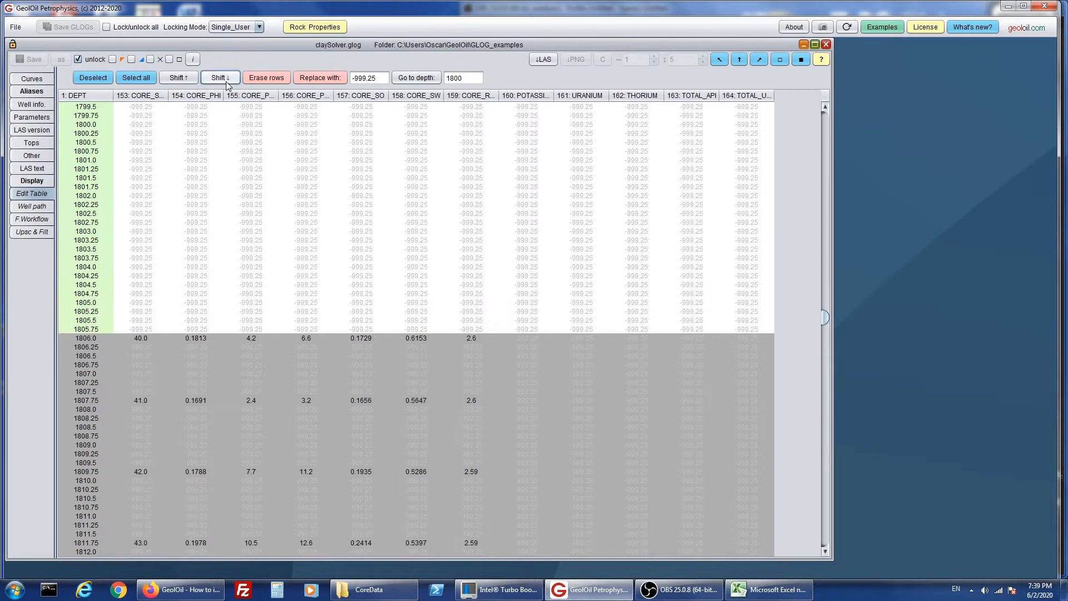
pyautogui.click(226, 81)
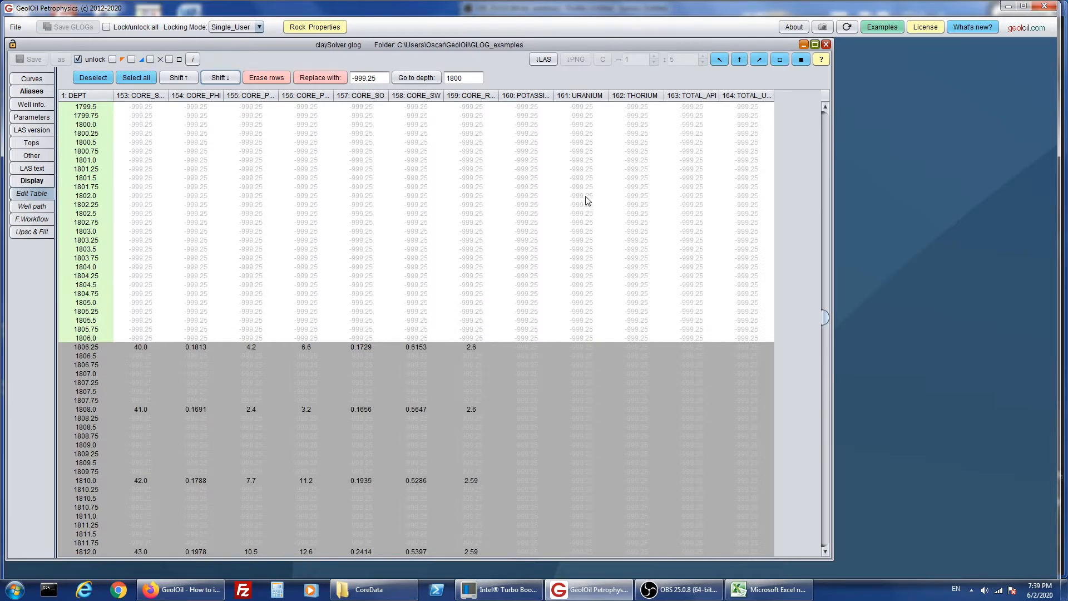
pyautogui.click(179, 78)
pyautogui.click(222, 79)
# - Generate a new log plot and bring the Kaol_Top to Kaol_Base interval with the shifted core points into view
pyautogui.click(37, 183)
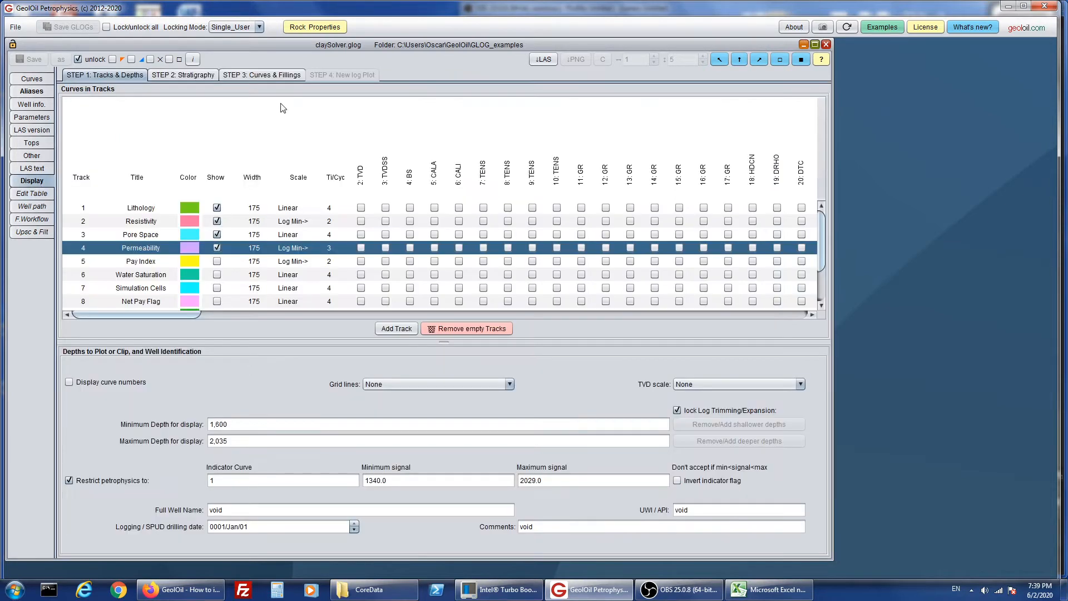
pyautogui.click(261, 75)
pyautogui.click(323, 76)
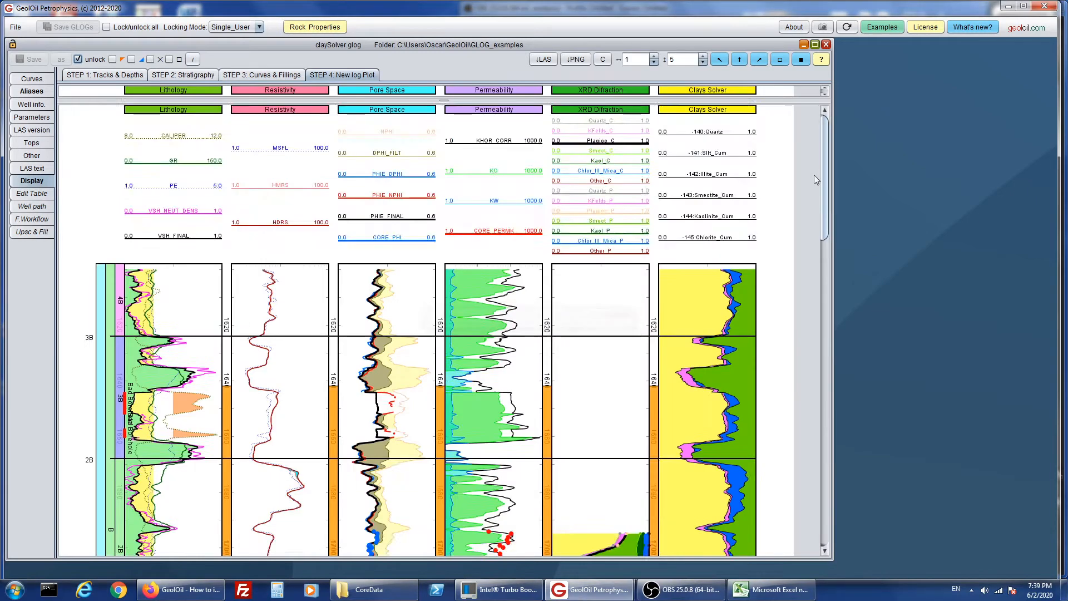
pyautogui.moveTo(823, 164); pyautogui.dragTo(816, 318)
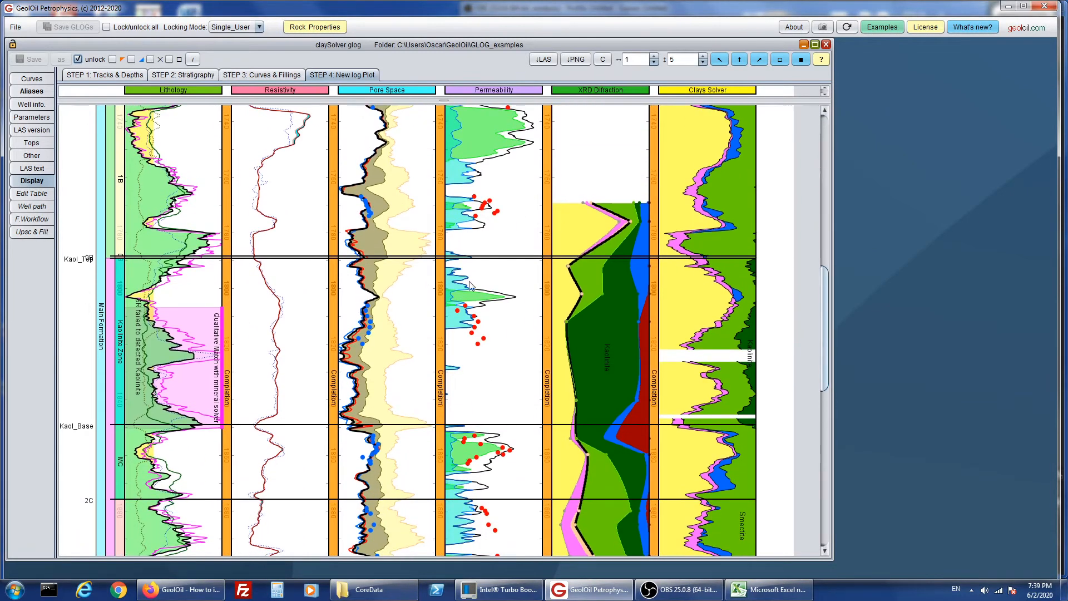